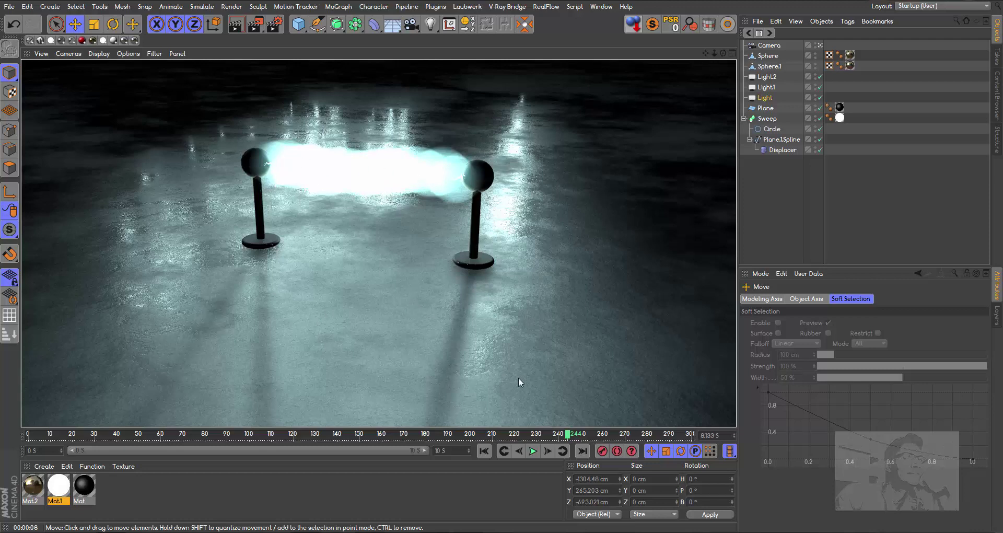
Step: Play the two-post electric-arc animation, then stop it and rewind to frame 0
click(485, 452)
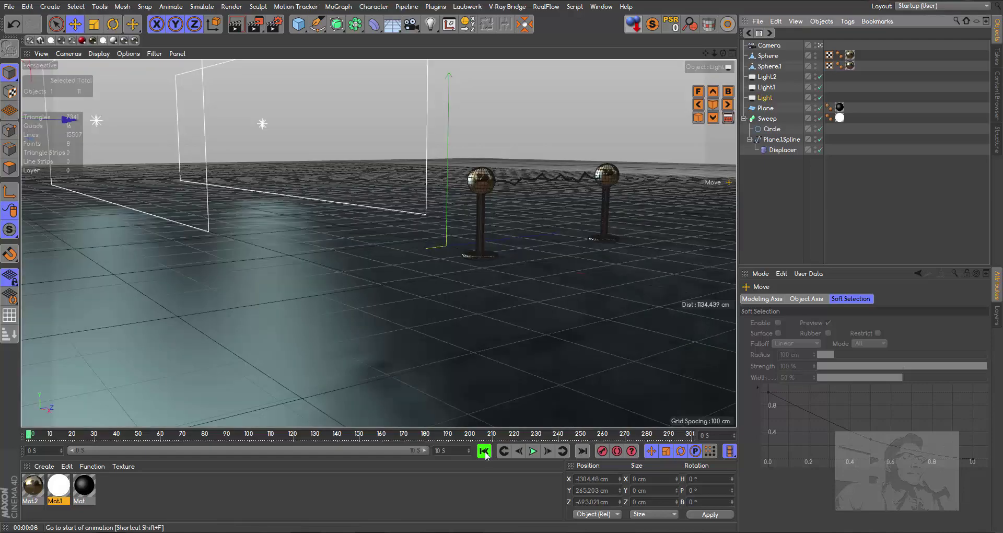
click(533, 451)
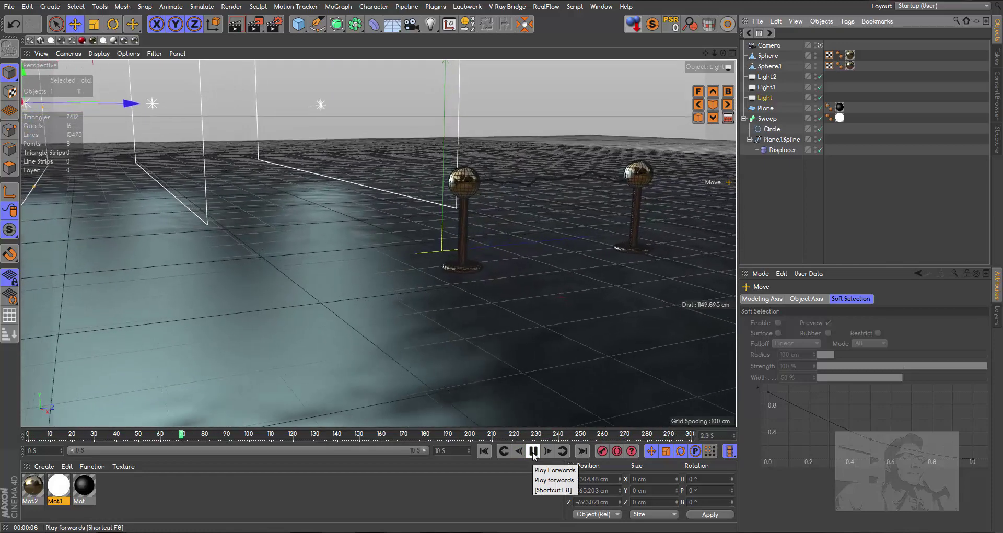
click(533, 450)
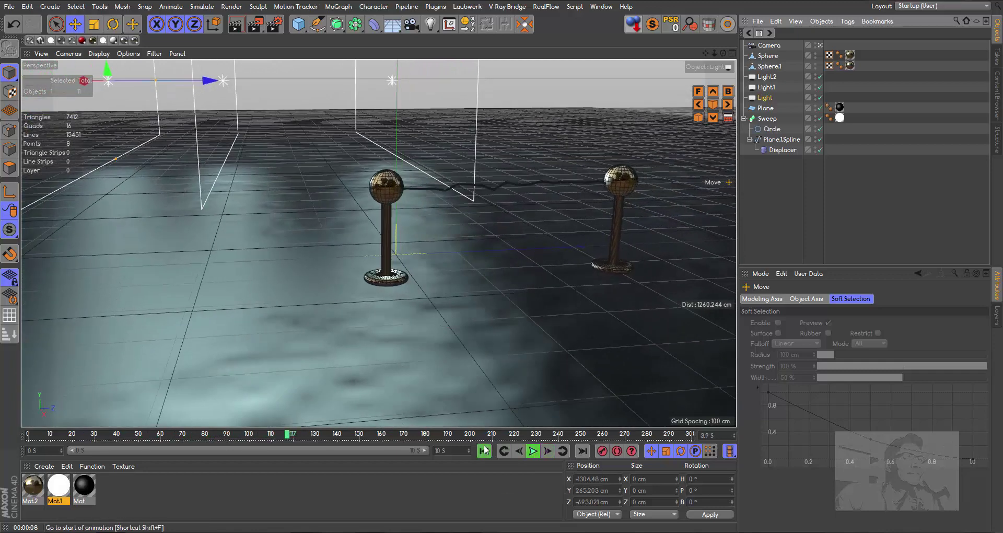
click(483, 450)
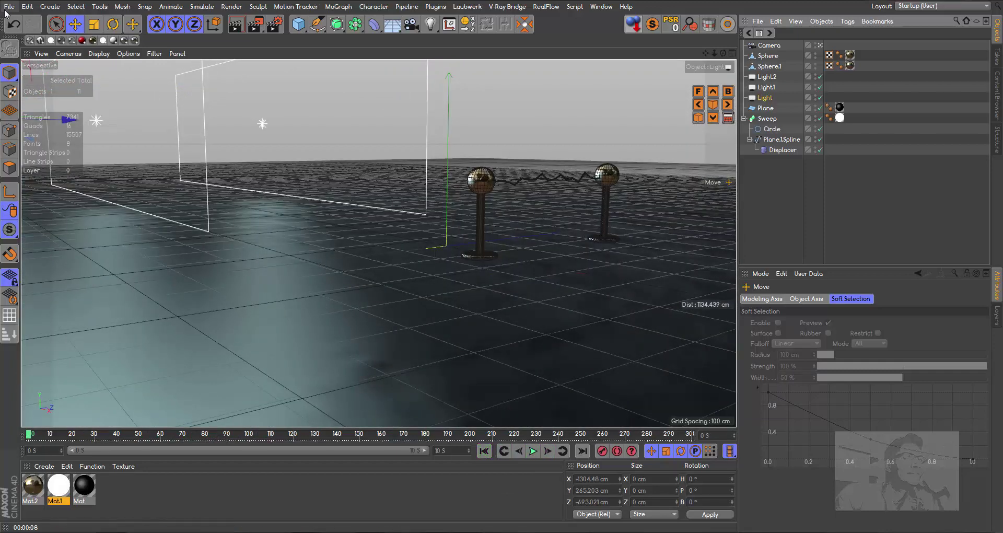
click(8, 7)
Step: Start a new empty scene and add a Plane object
click(49, 29)
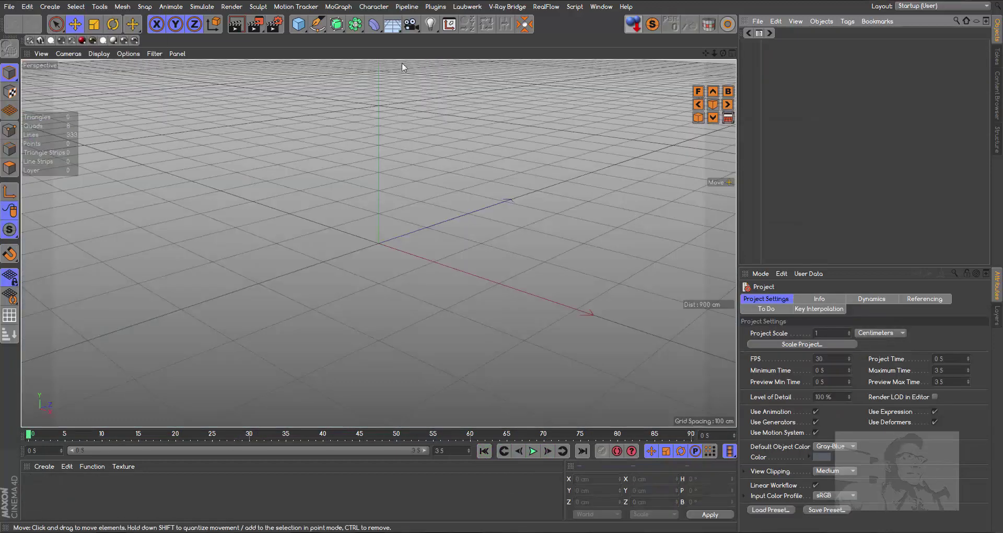
drag(299, 25, 321, 33)
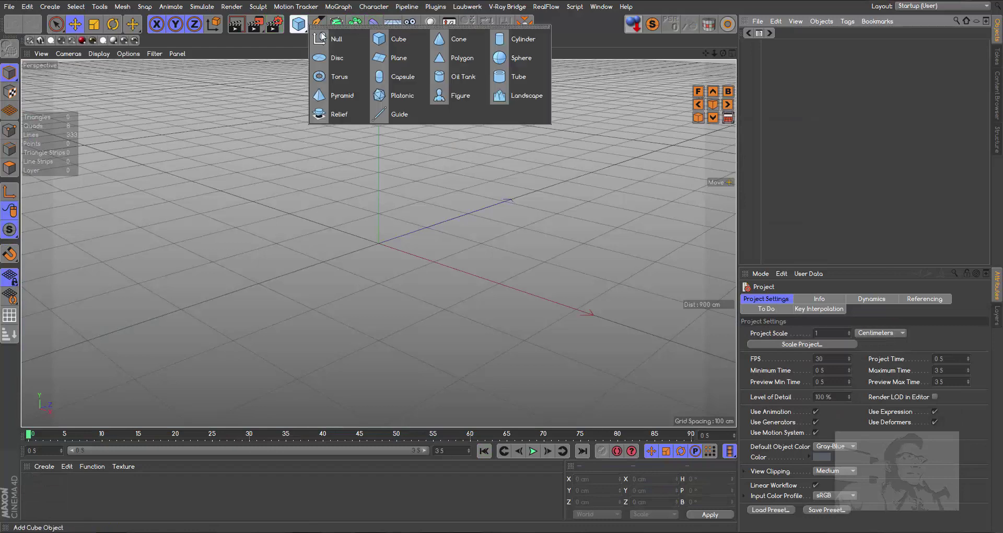
click(401, 58)
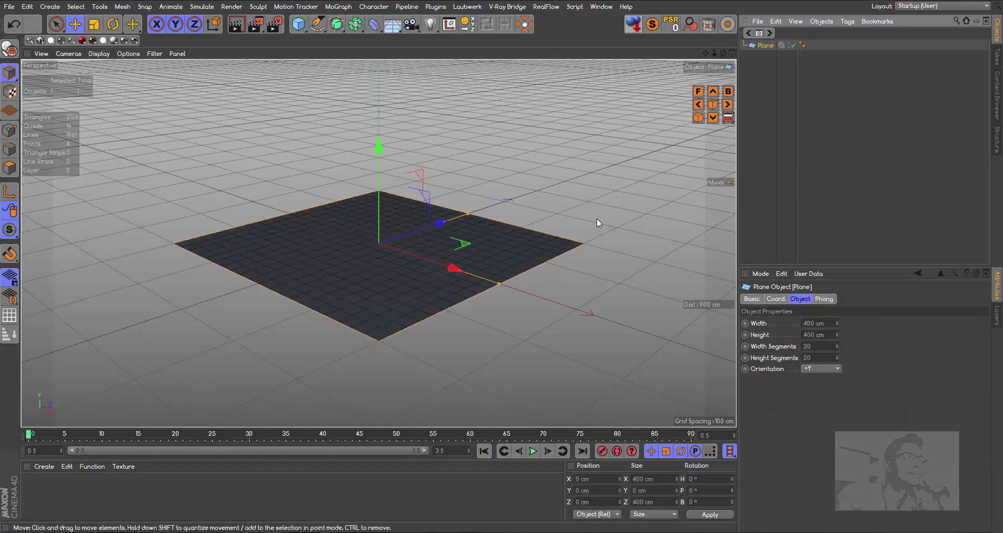
key(w)
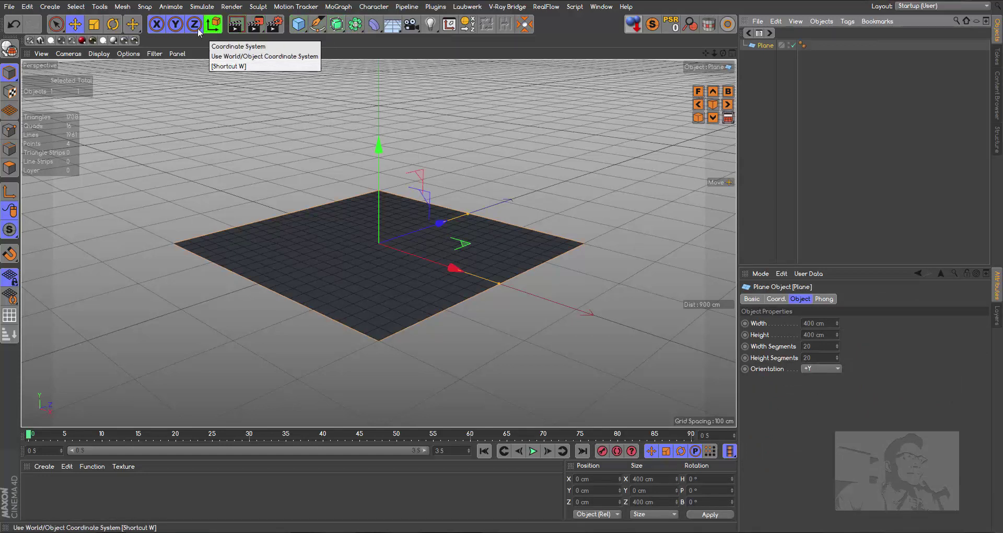
Step: Scale the plane up to about 19006 cm square as a large floor
click(93, 24)
mouse_move(275, 156)
mouse_down()
mouse_move(417, 157)
mouse_move(154, 125)
mouse_up()
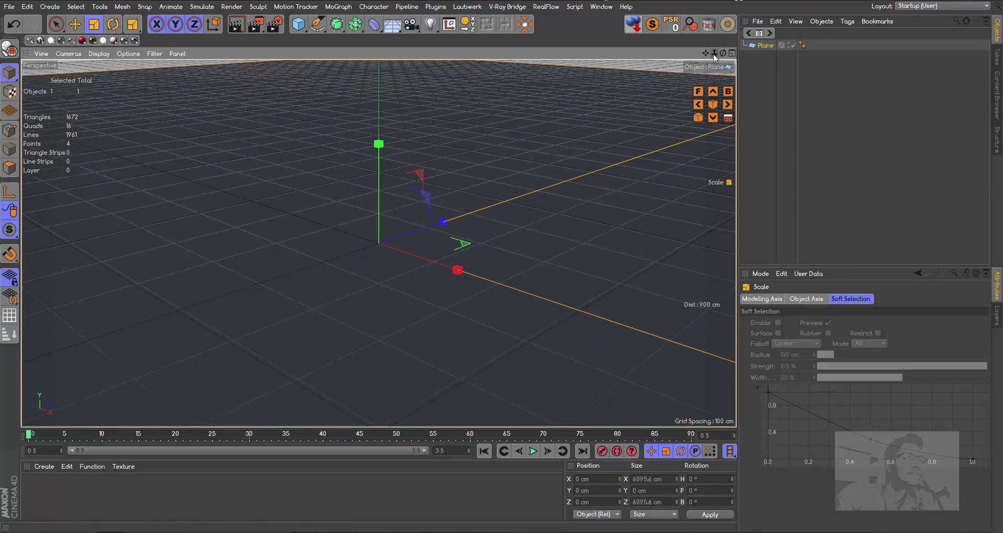
mouse_move(714, 57)
mouse_down()
mouse_move(695, 56)
mouse_move(705, 52)
mouse_move(378, 243)
mouse_up()
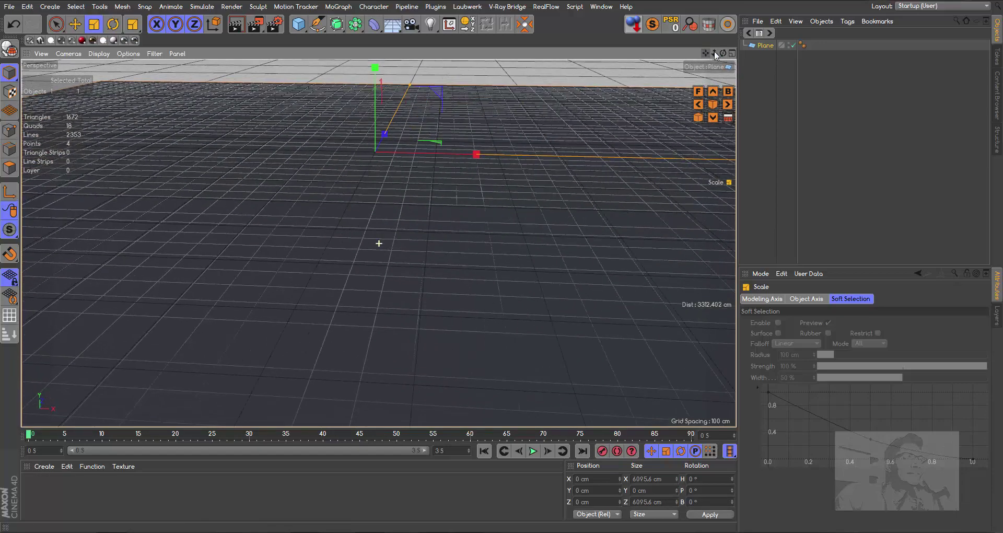
scroll(379, 243, up, 5)
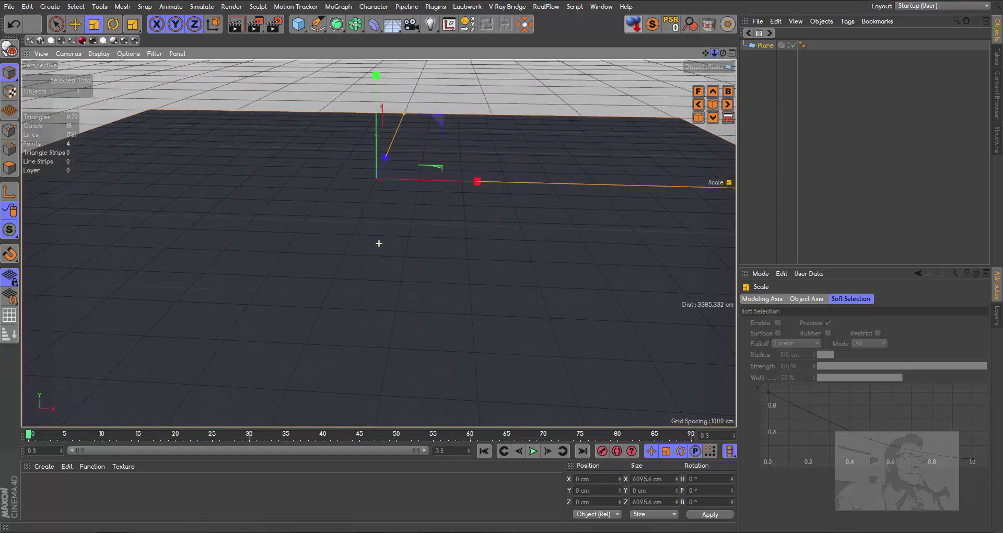
mouse_move(705, 56)
mouse_down()
mouse_move(379, 242)
mouse_move(398, 171)
mouse_move(271, 155)
mouse_up()
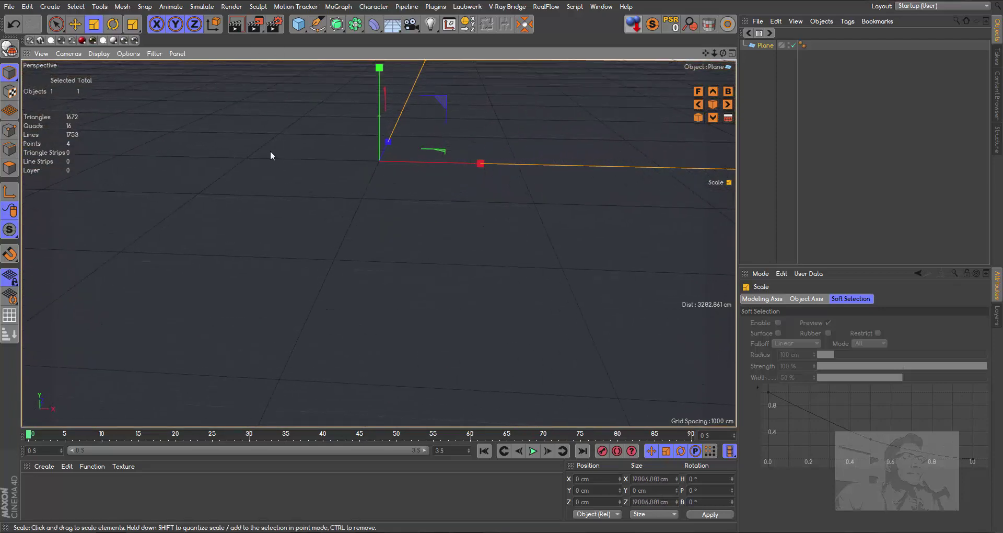
drag(714, 53, 379, 244)
drag(710, 56, 378, 243)
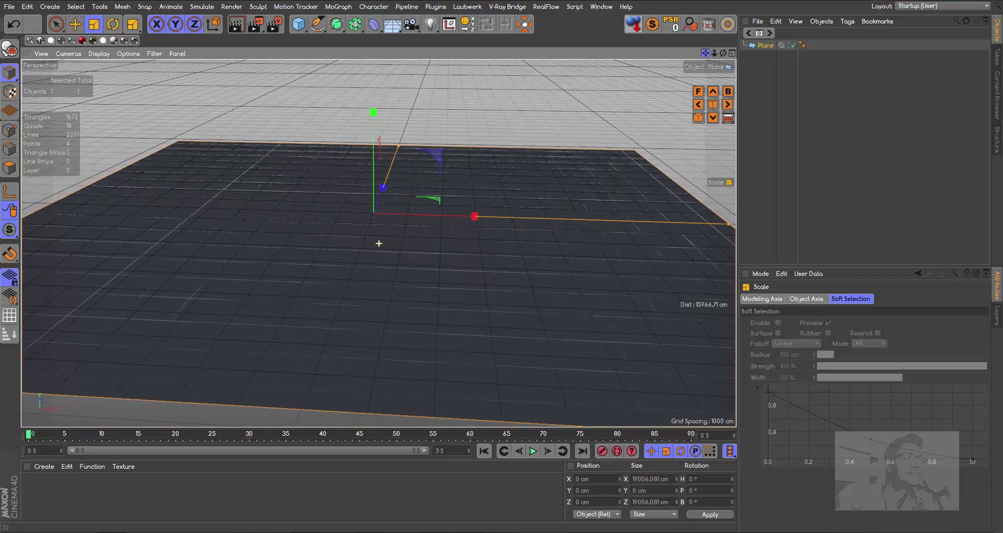
drag(714, 55, 378, 243)
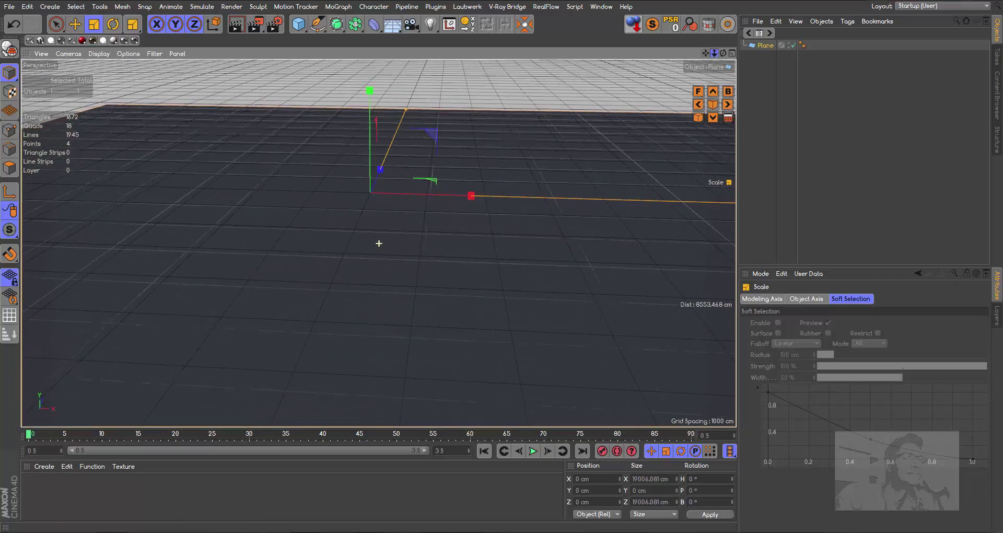
mouse_move(705, 53)
mouse_down()
mouse_move(378, 243)
mouse_move(571, 164)
mouse_up()
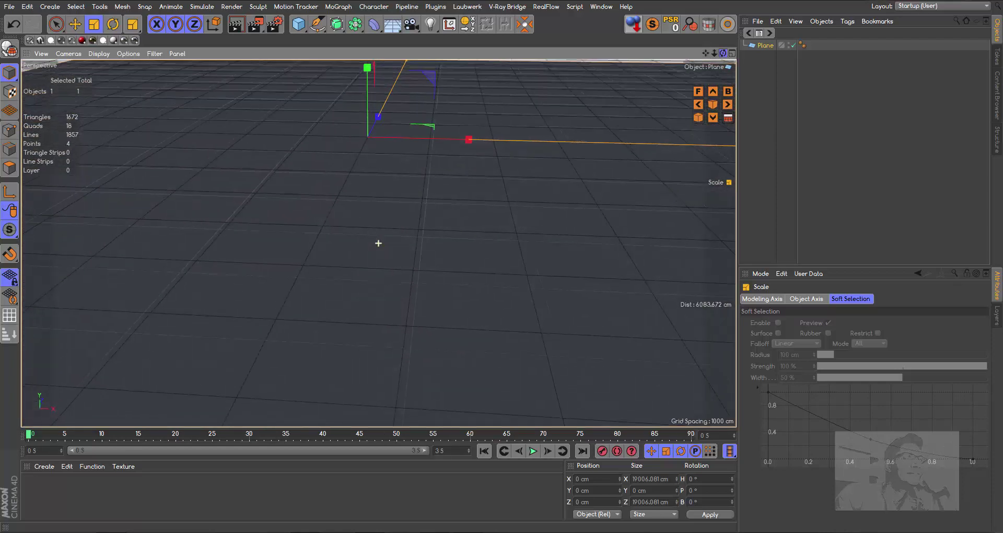
Step: Create a new material, Mat, with its Color channel disabled
double_click(33, 495)
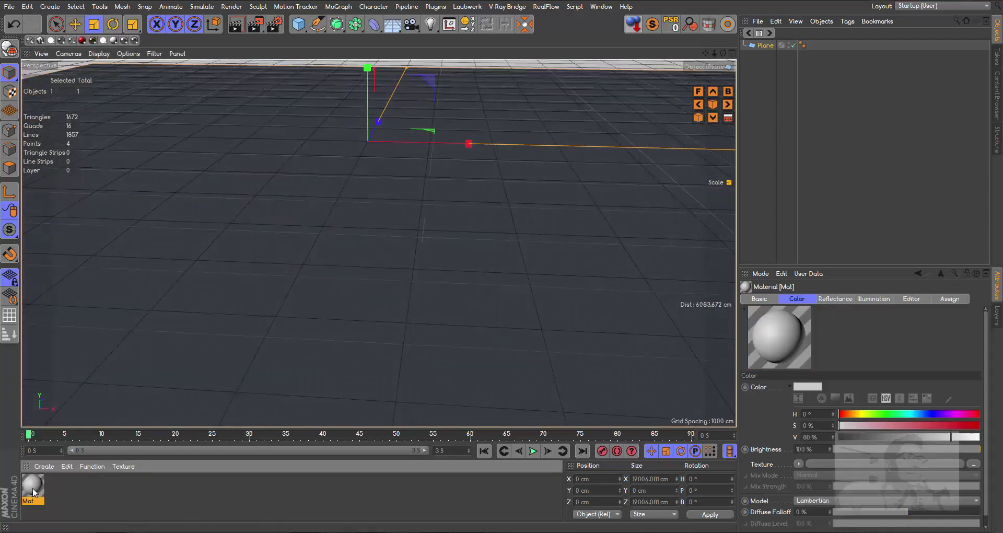
double_click(33, 491)
drag(318, 63, 525, 69)
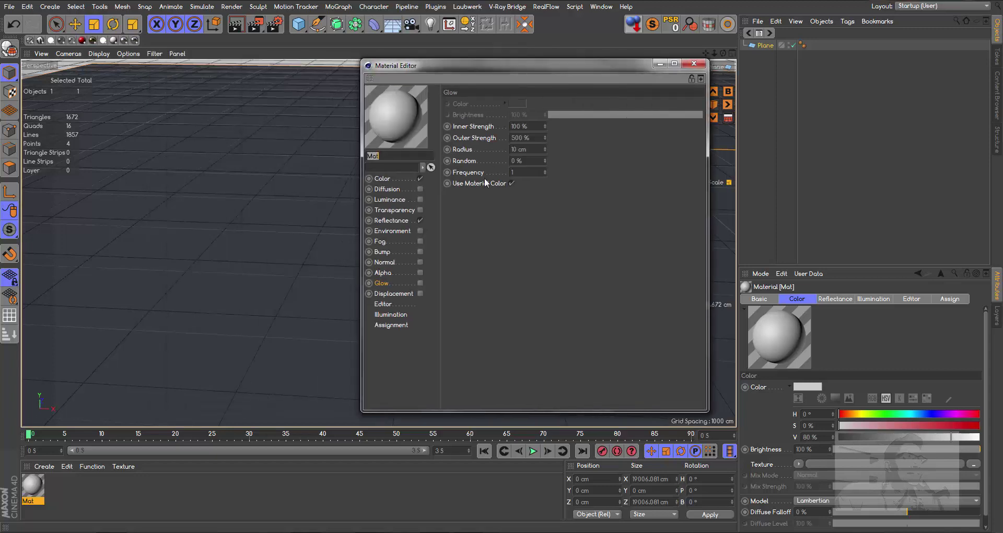
click(419, 178)
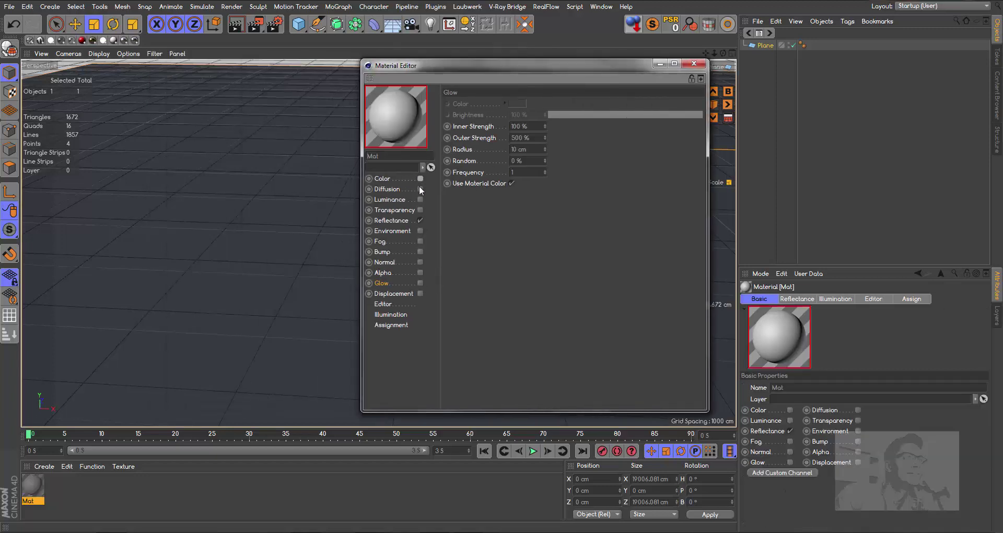
click(391, 221)
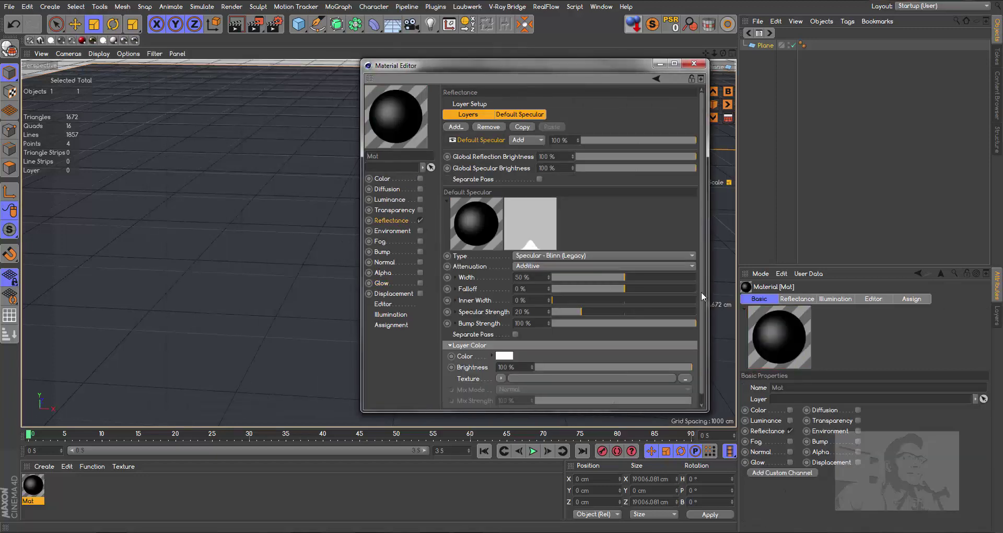
scroll(701, 291, down, 1)
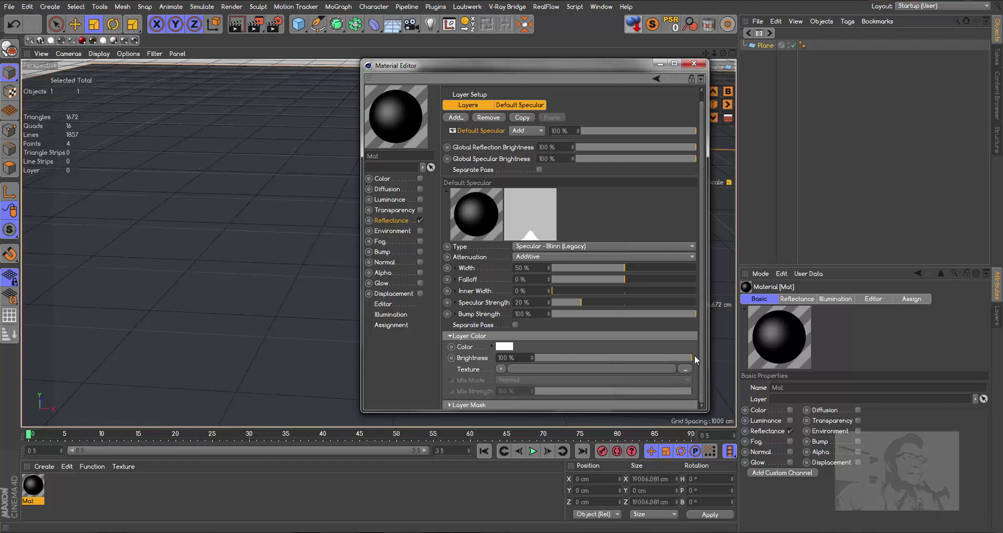
Step: Add a GGX reflectance layer with Conductor Fresnel and the Titanium Nitride preset
click(459, 118)
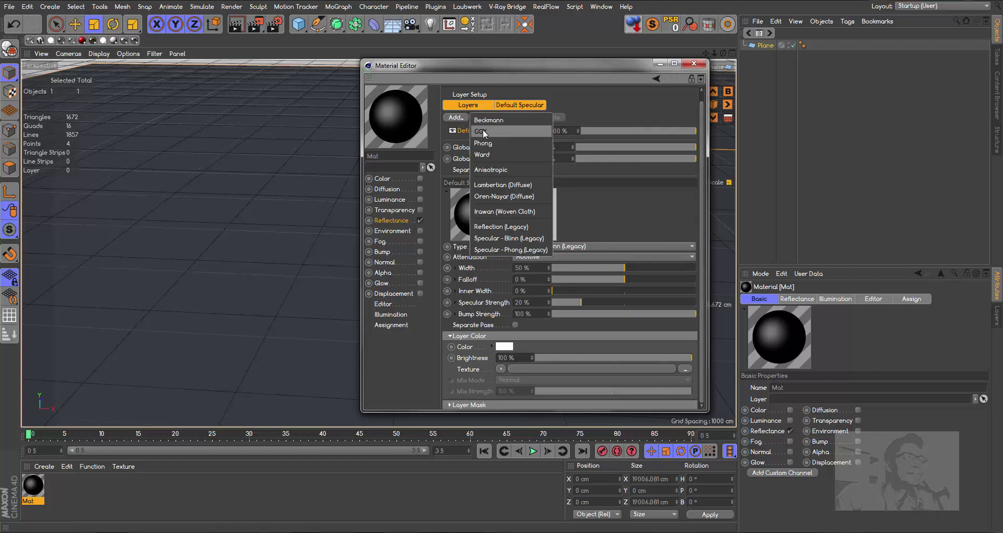
click(484, 131)
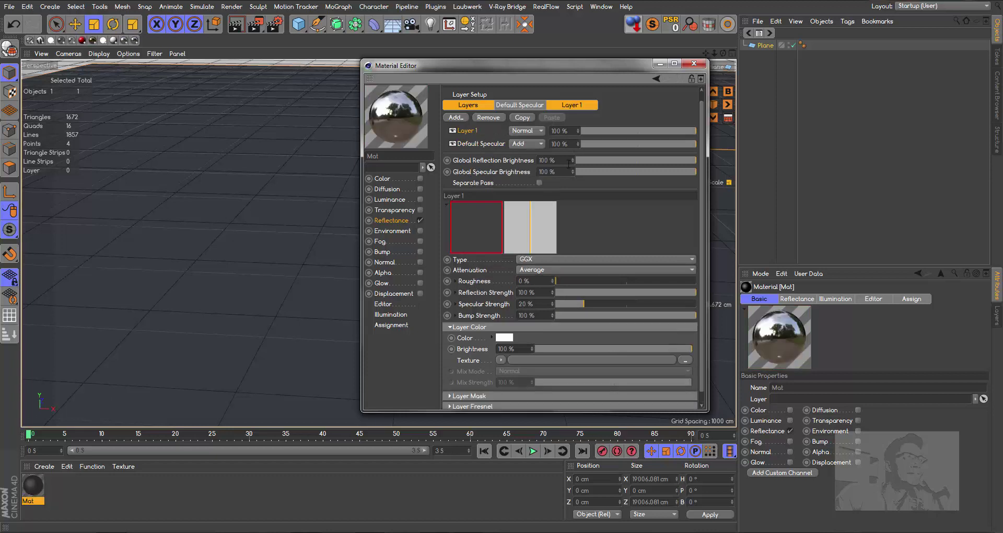
scroll(450, 402, down, 1)
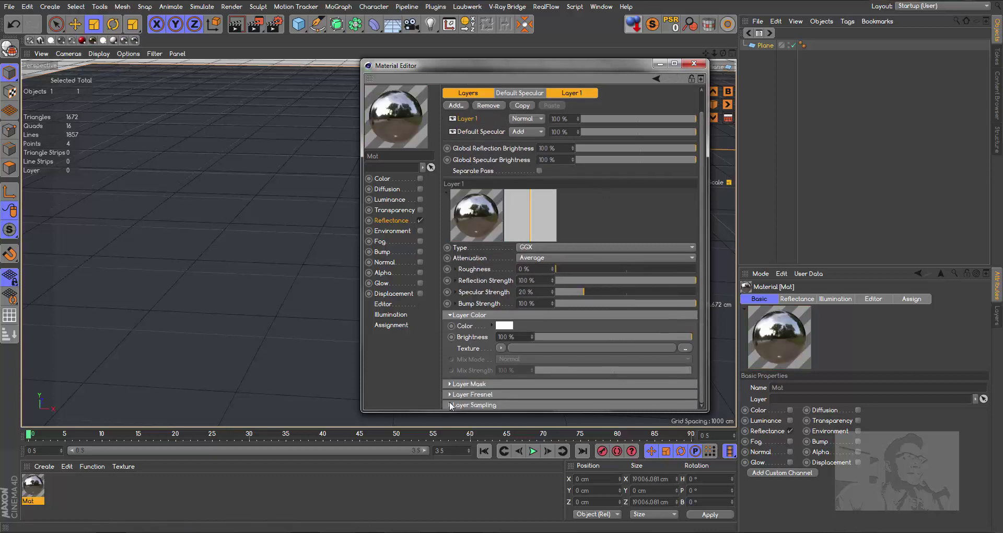
click(472, 394)
drag(700, 346, 693, 423)
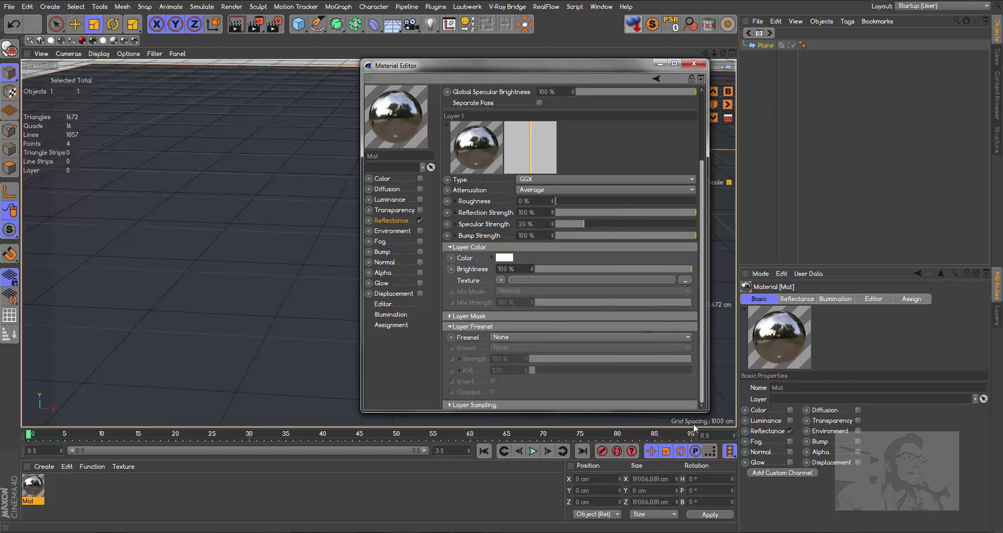
click(512, 338)
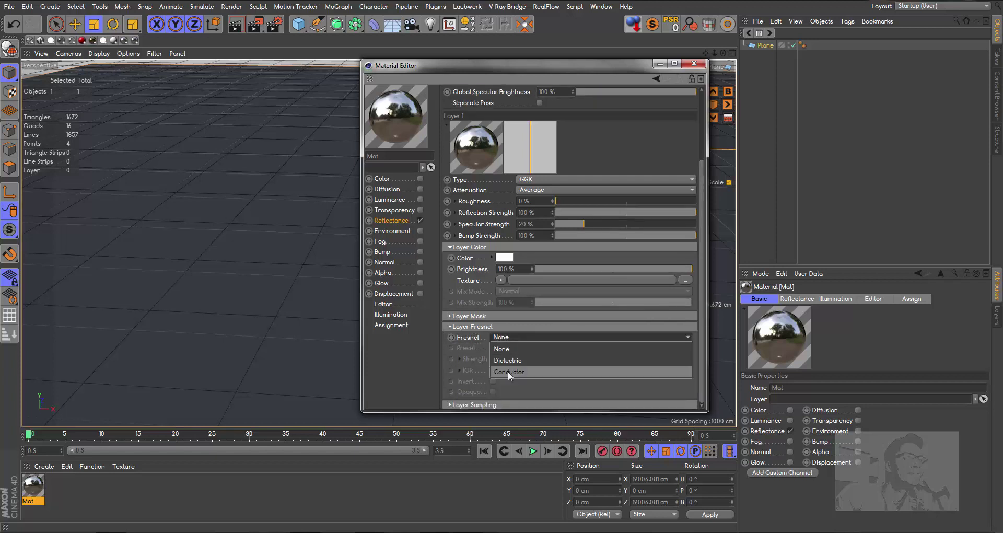
click(505, 371)
click(524, 348)
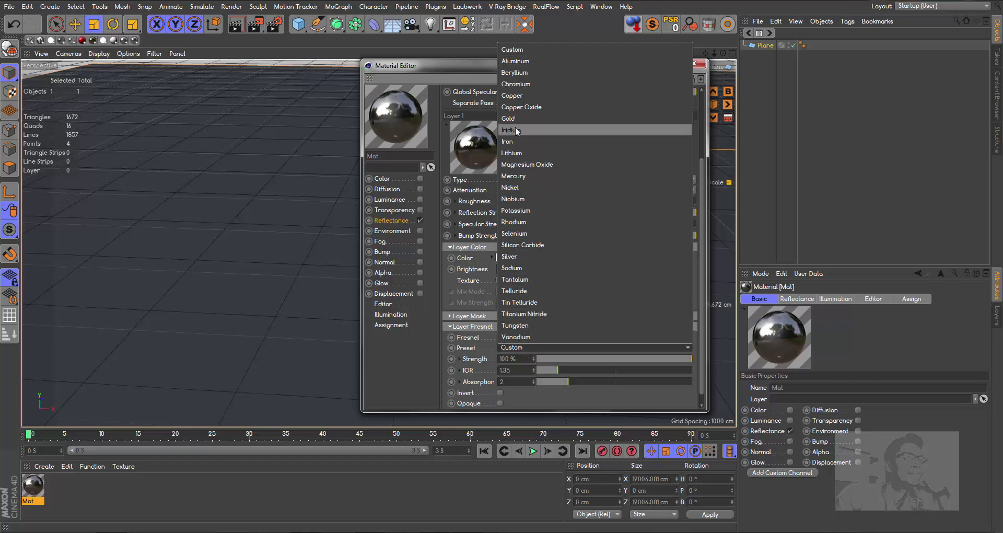
click(544, 314)
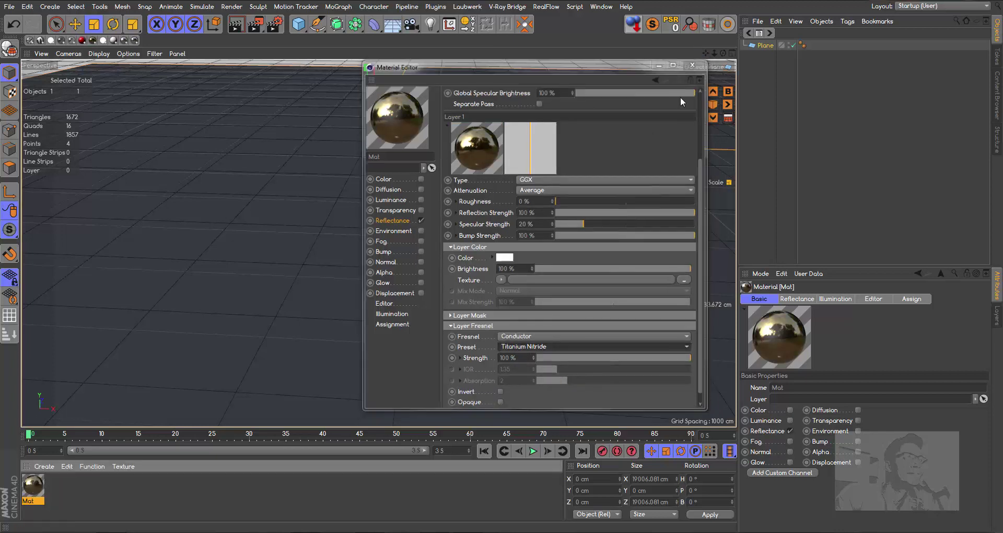
click(701, 64)
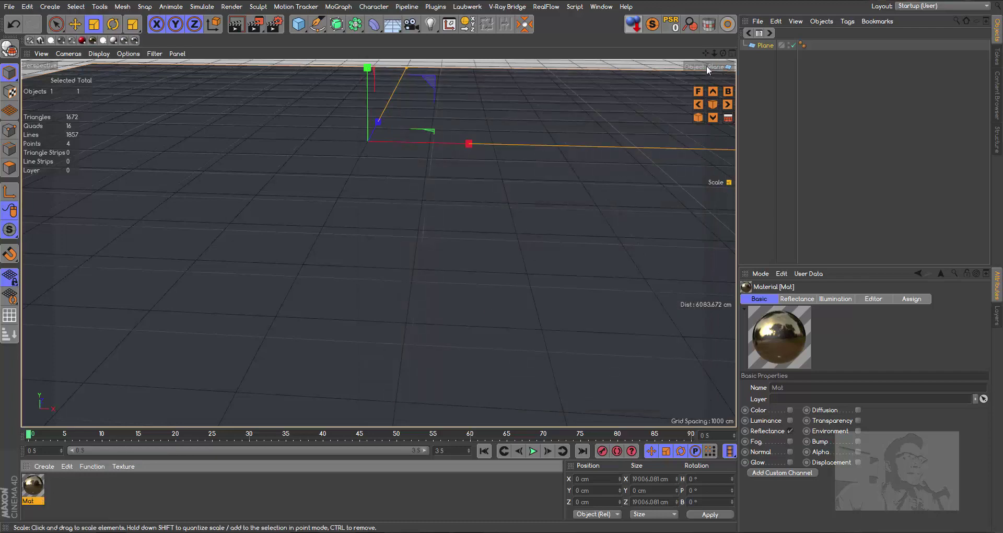
Step: Add a Cylinder object to the scene
scroll(380, 239, down, 3)
scroll(381, 239, down, 3)
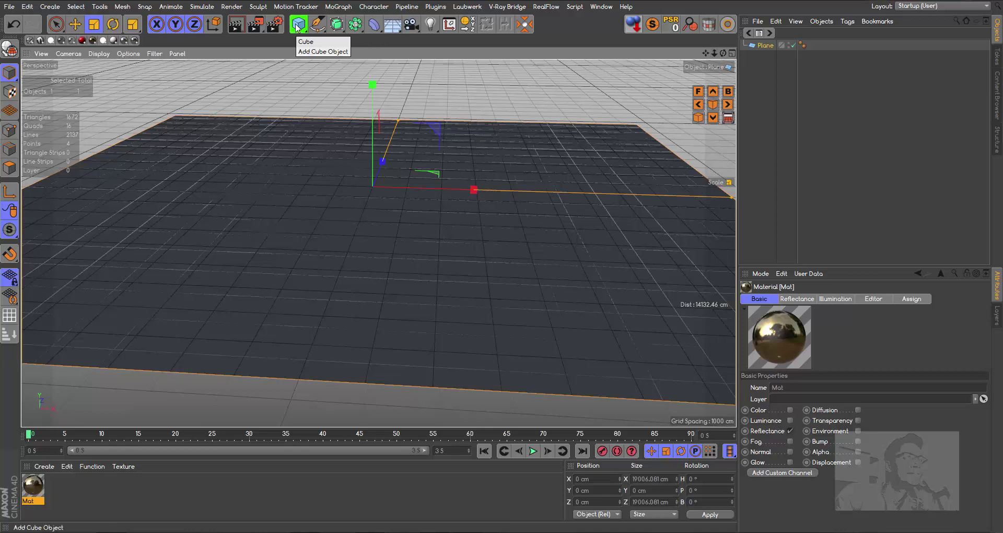
click(374, 23)
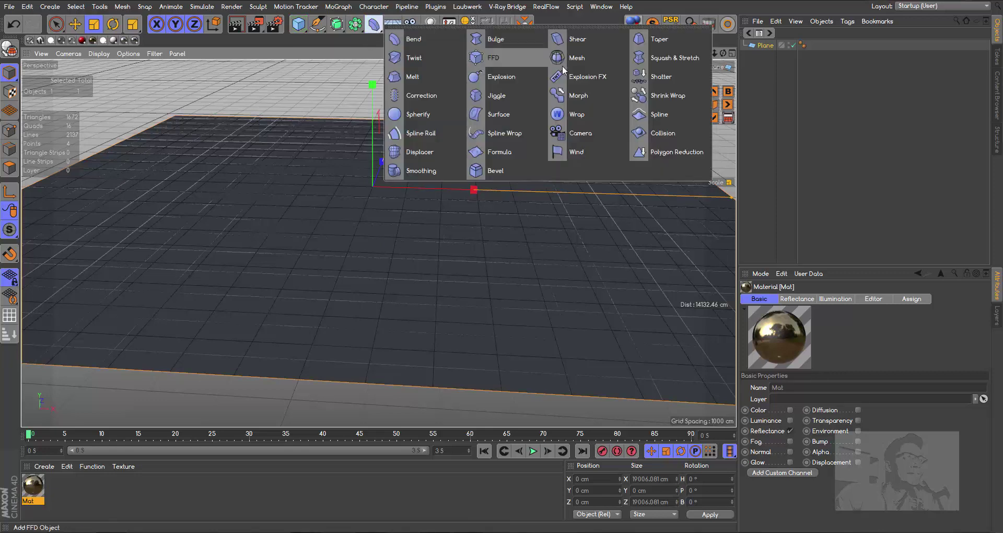
click(298, 24)
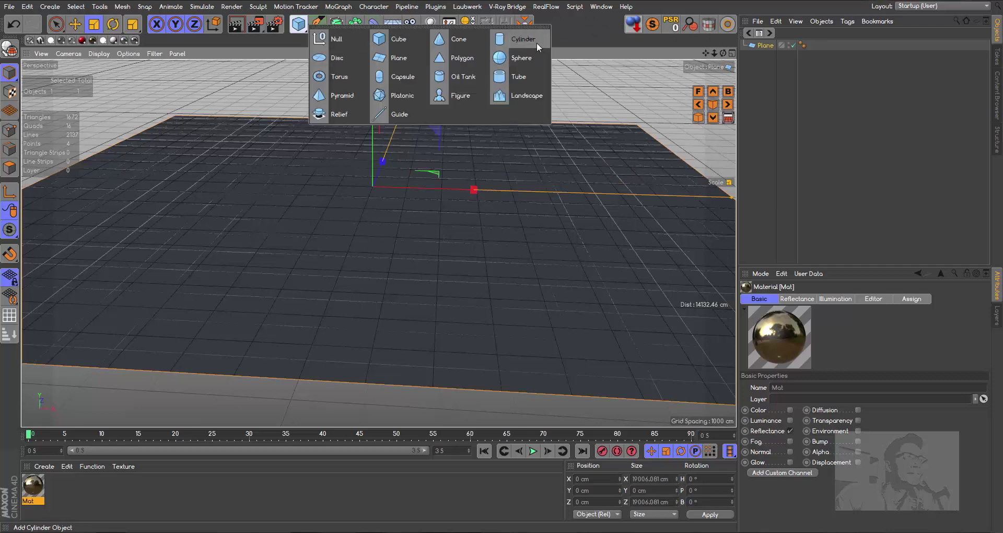
click(537, 42)
scroll(378, 243, up, 3)
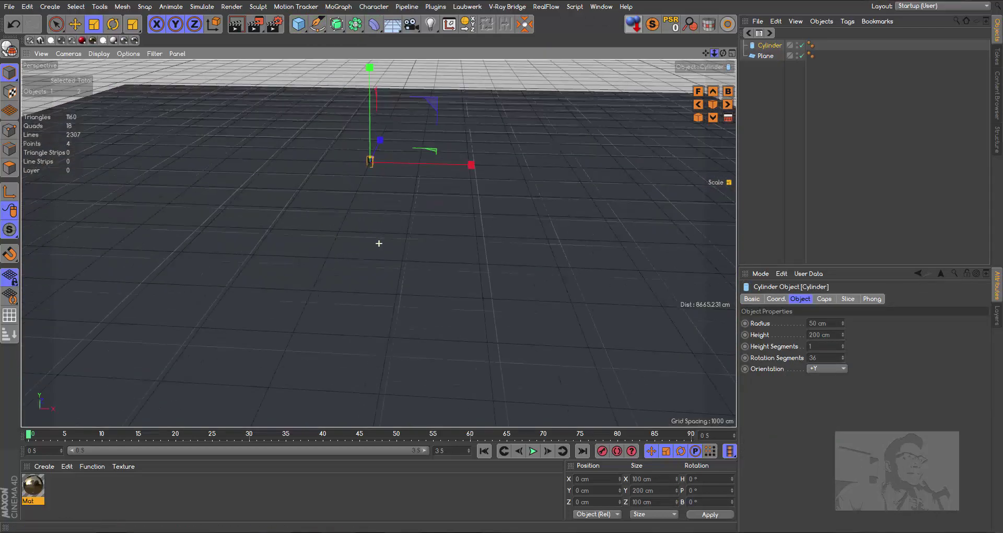
scroll(379, 243, up, 2)
alt+drag(379, 243, 379, 198)
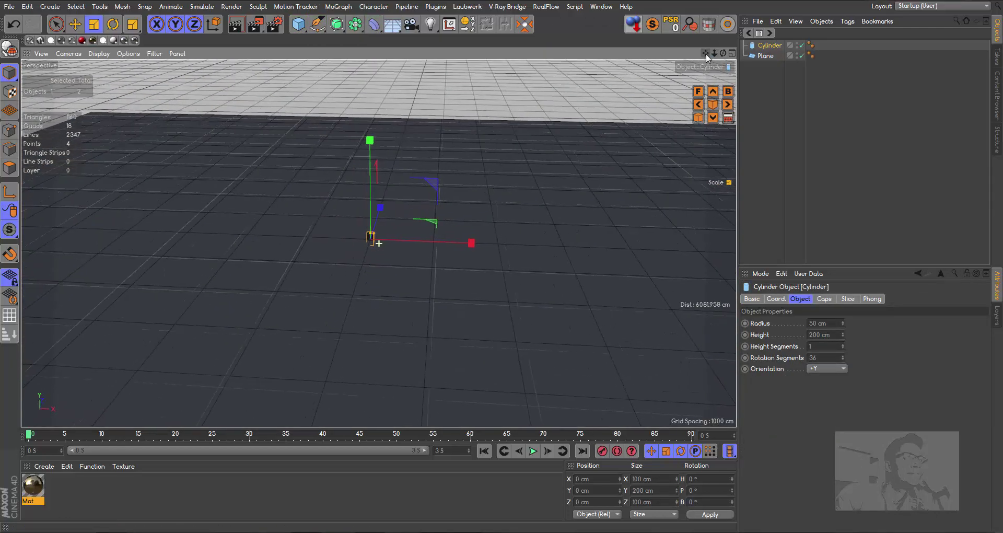
Step: Seat the cylinder's bottom on the floor and flatten it to about 27.237 cm tall
click(630, 26)
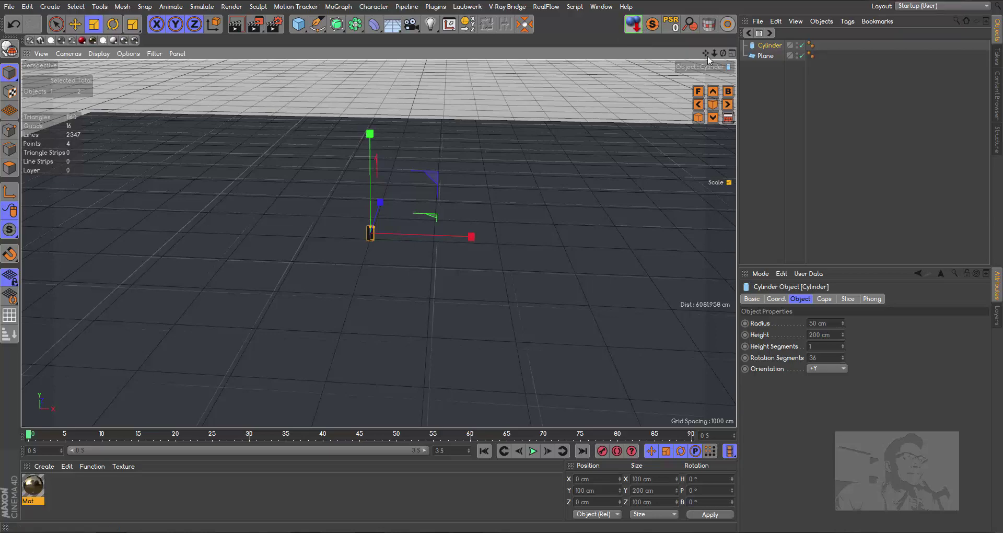
scroll(376, 242, up, 2)
scroll(380, 241, up, 3)
scroll(378, 240, up, 1)
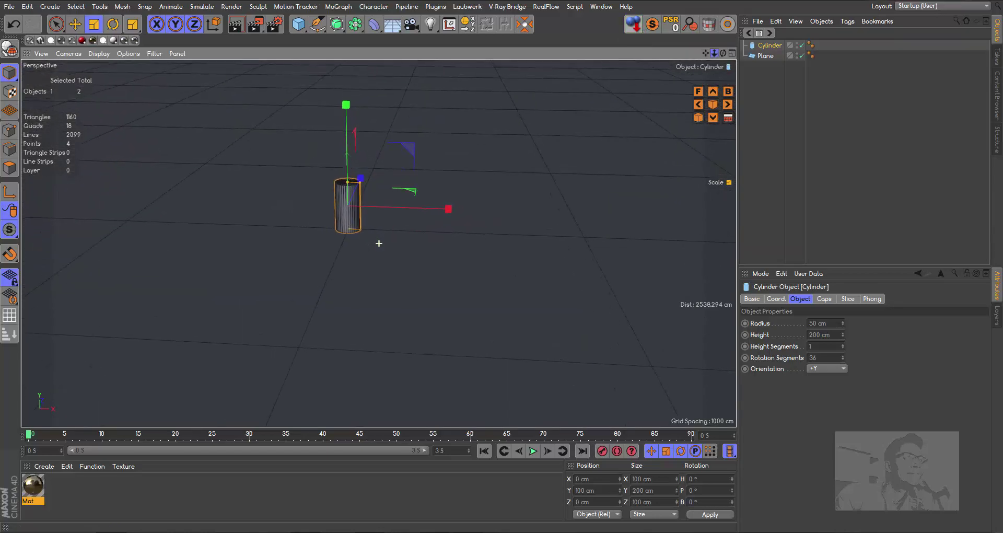
drag(347, 183, 347, 202)
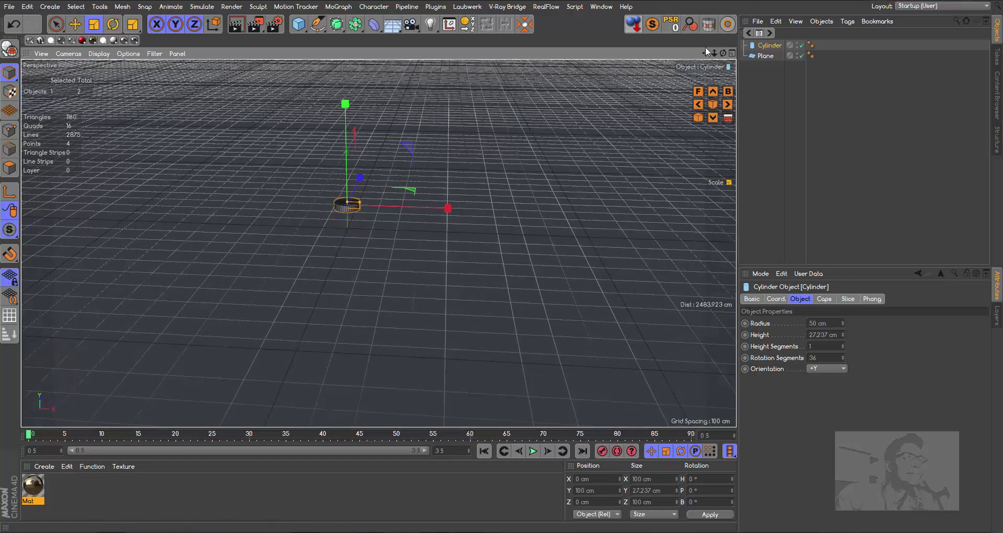
mouse_move(705, 53)
mouse_down()
mouse_move(718, 62)
mouse_move(710, 83)
mouse_up()
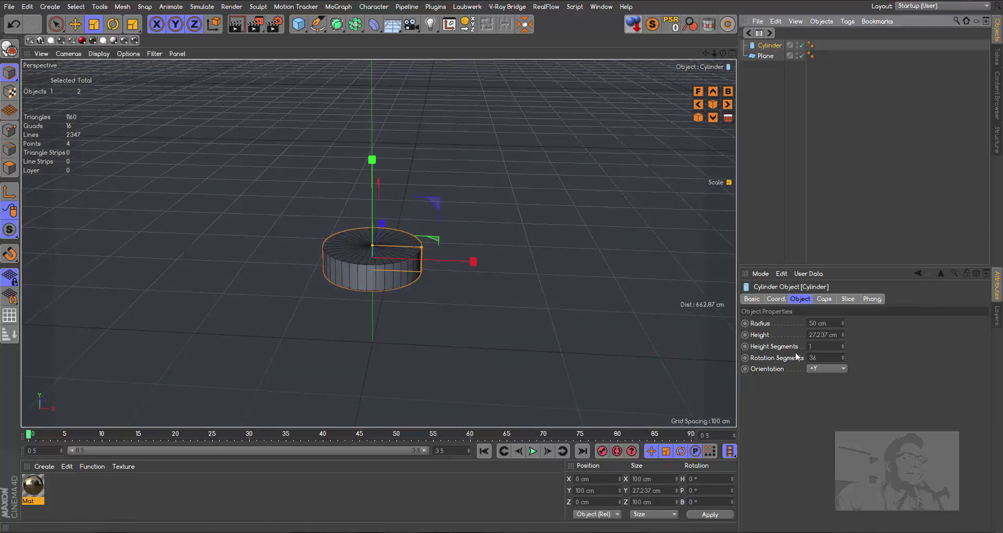
Step: Enable cap fillets on the cylinder with a 2.619 cm radius
click(824, 299)
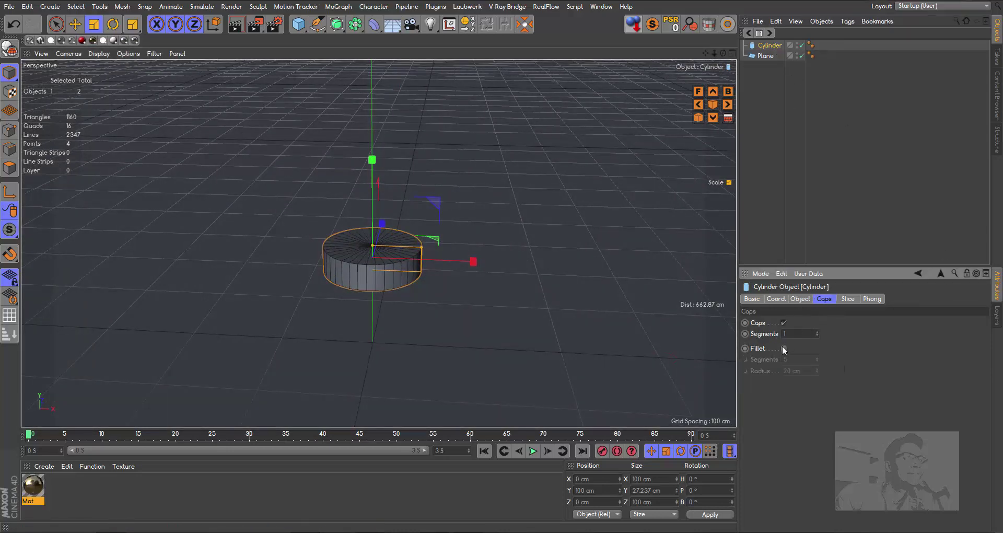
click(783, 348)
drag(816, 377, 816, 374)
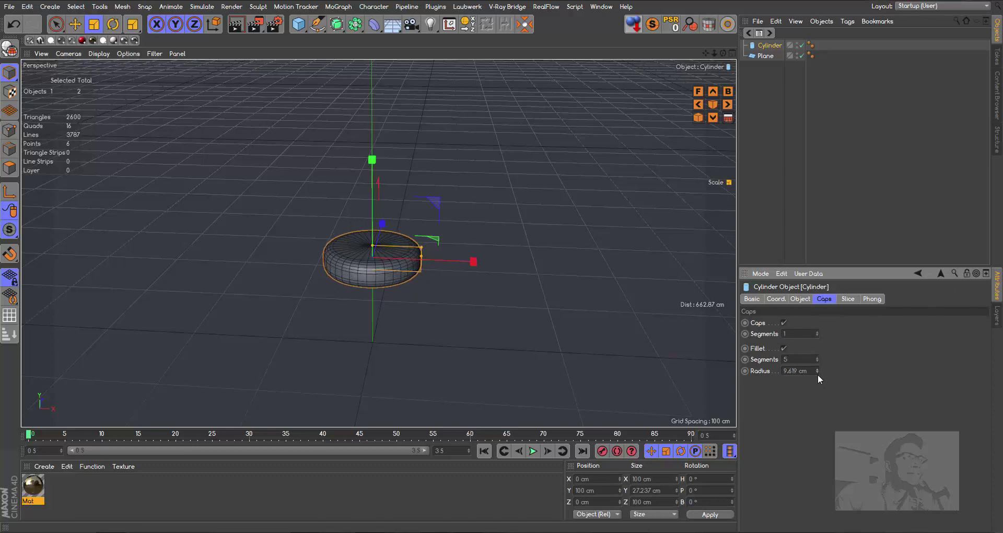
click(817, 374)
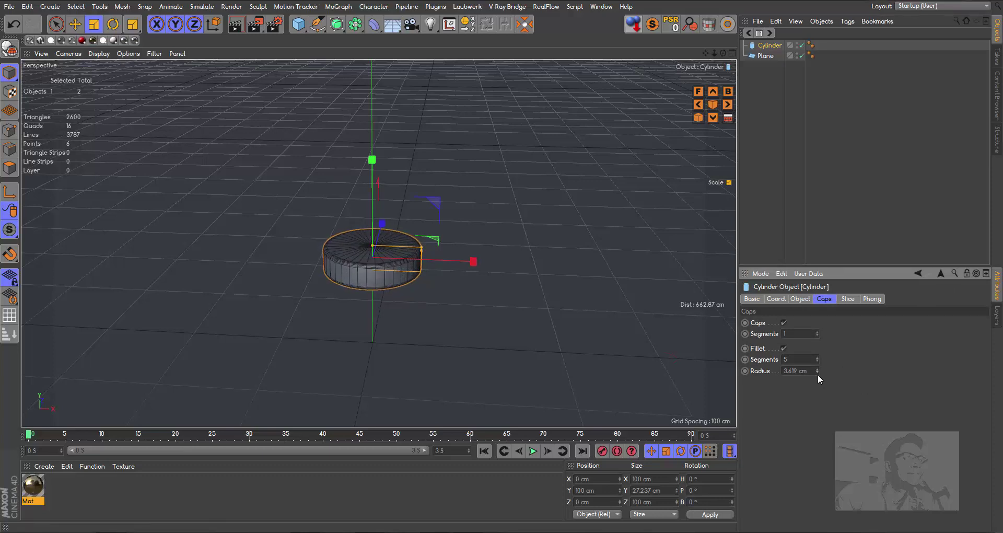
click(817, 374)
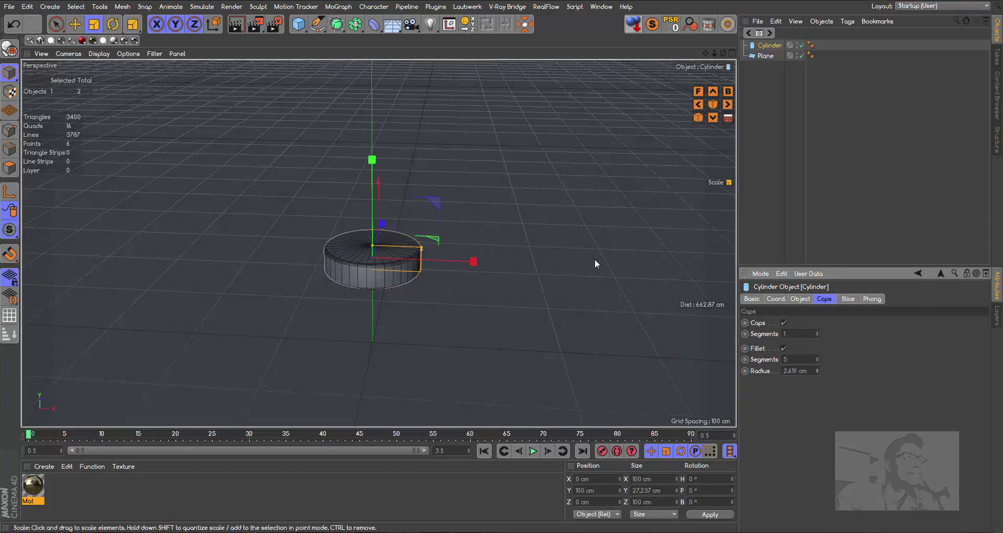
click(9, 46)
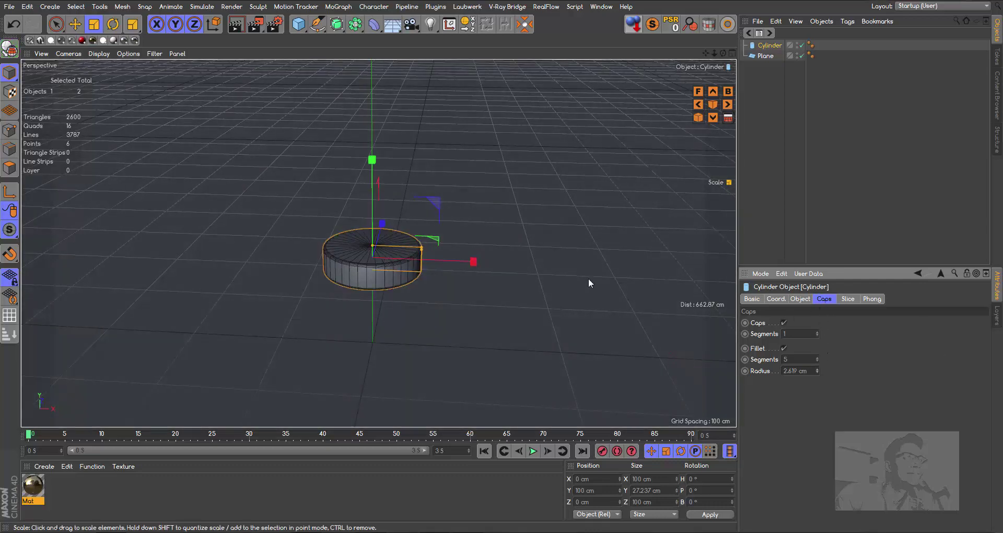
Step: Keep 1 height segment and widen the cylinder radius to 52 cm
click(802, 299)
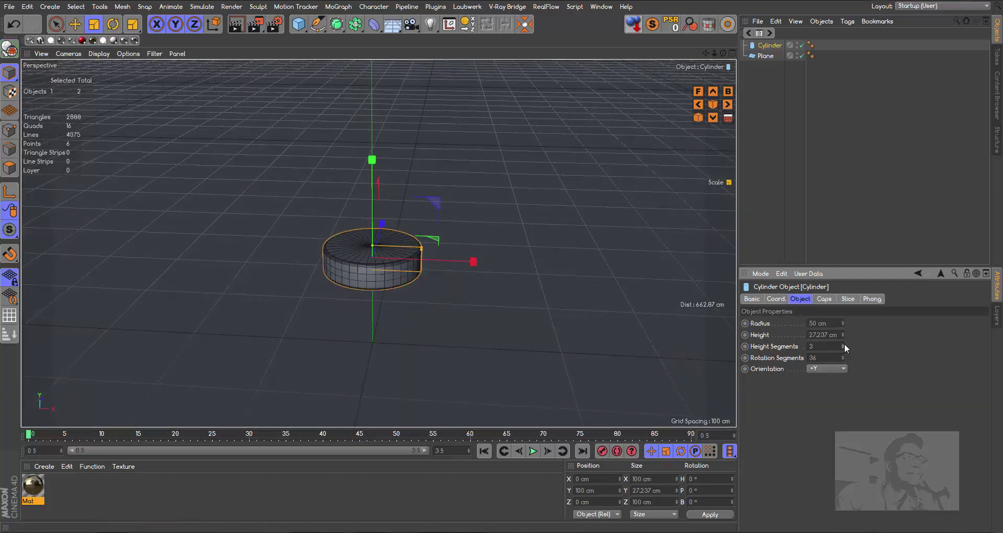
click(842, 345)
click(843, 348)
click(843, 348)
click(844, 348)
click(844, 320)
click(843, 320)
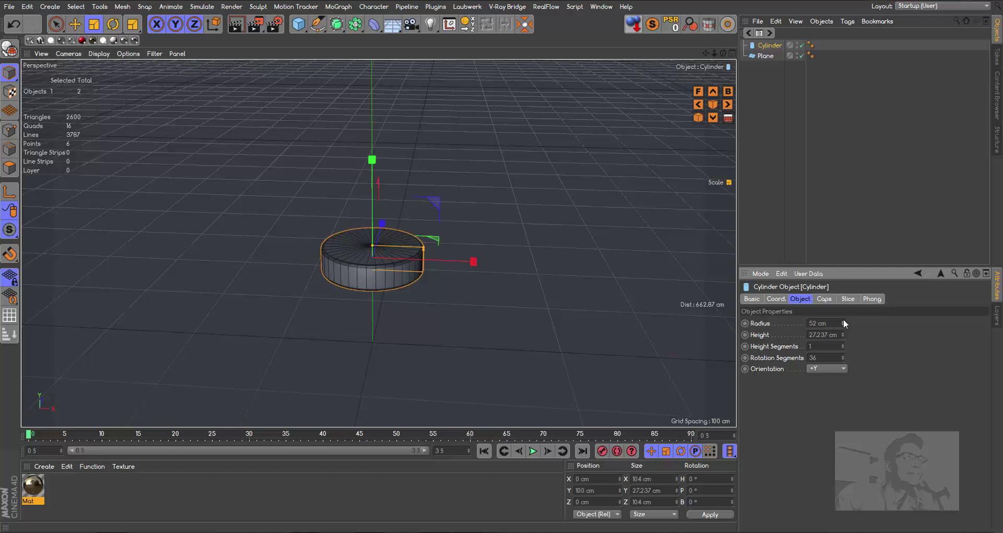
click(825, 299)
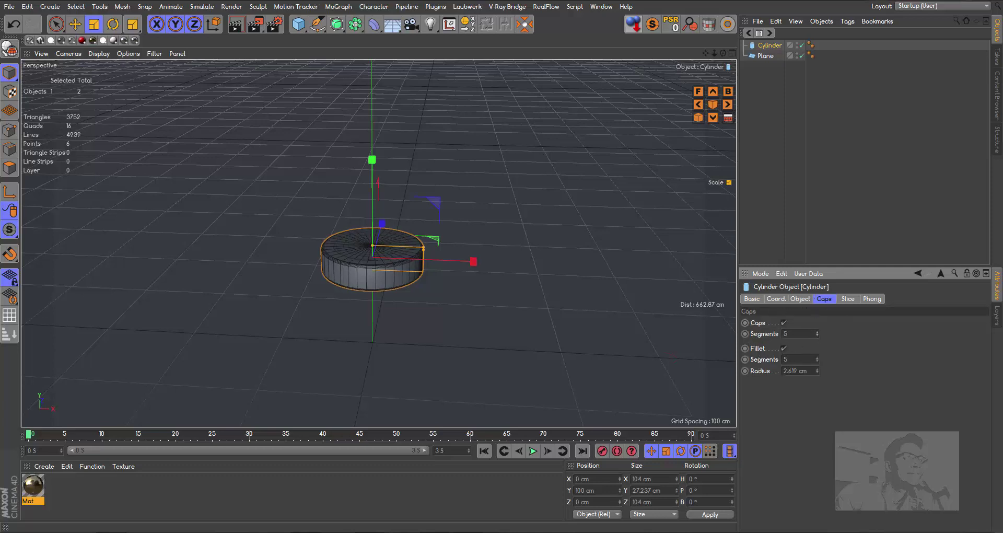
drag(705, 54, 713, 62)
scroll(379, 244, up, 2)
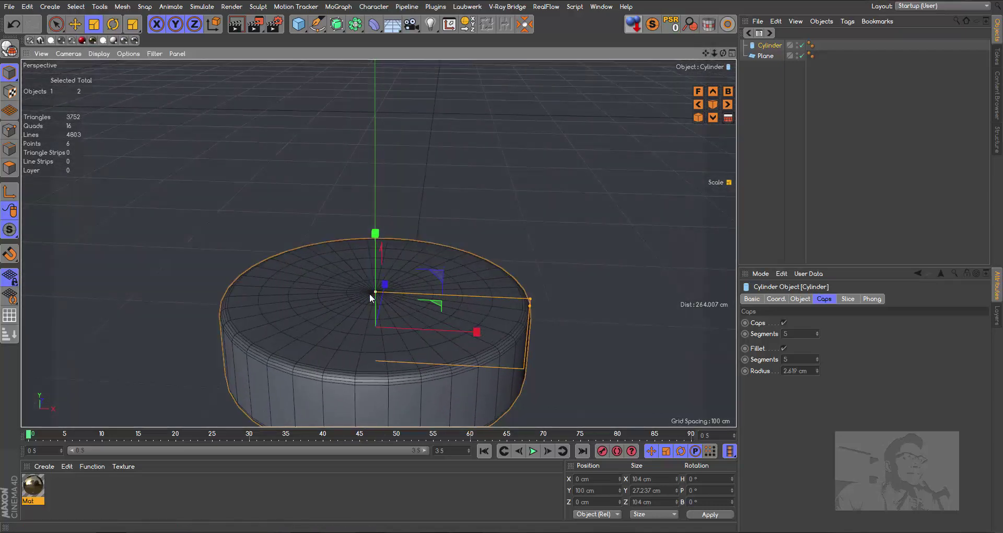
Step: Try Optimize on all the cylinder's polygons, then undo back to the parametric cylinder
click(10, 48)
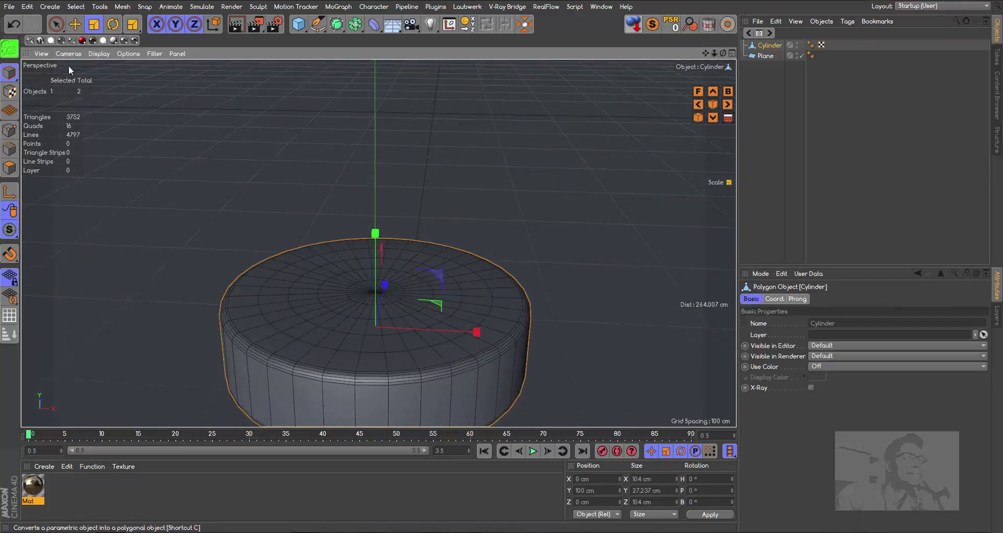
click(9, 167)
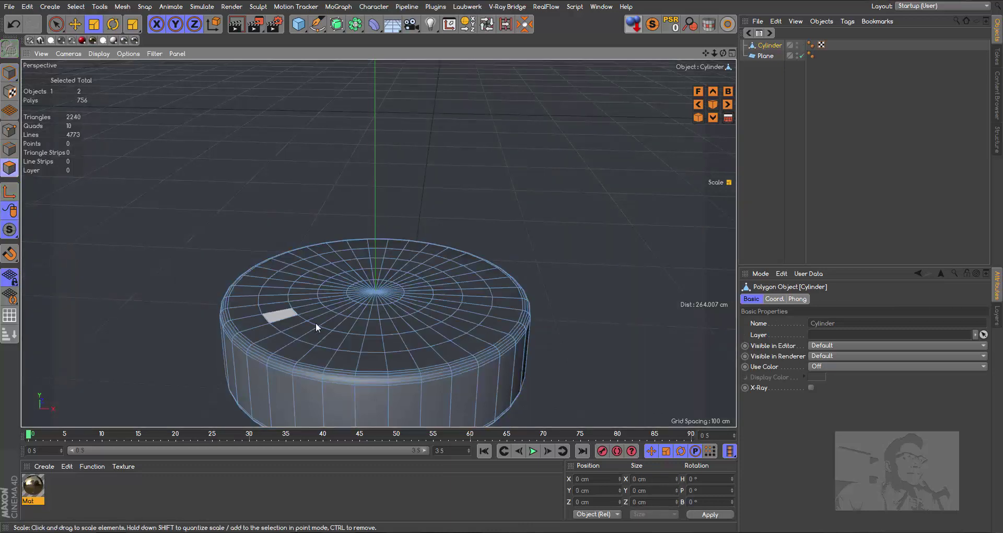
key(ctrl+a)
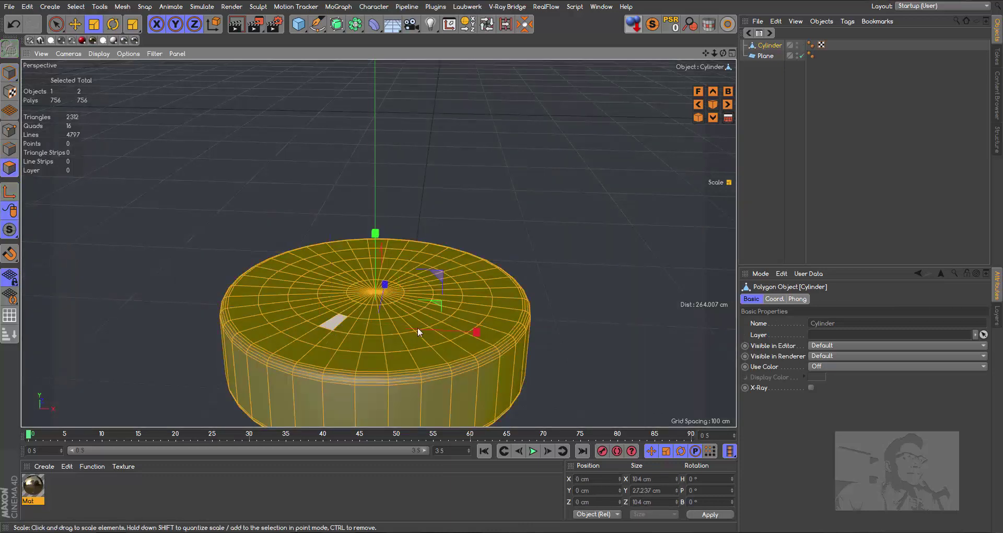
right_click(601, 233)
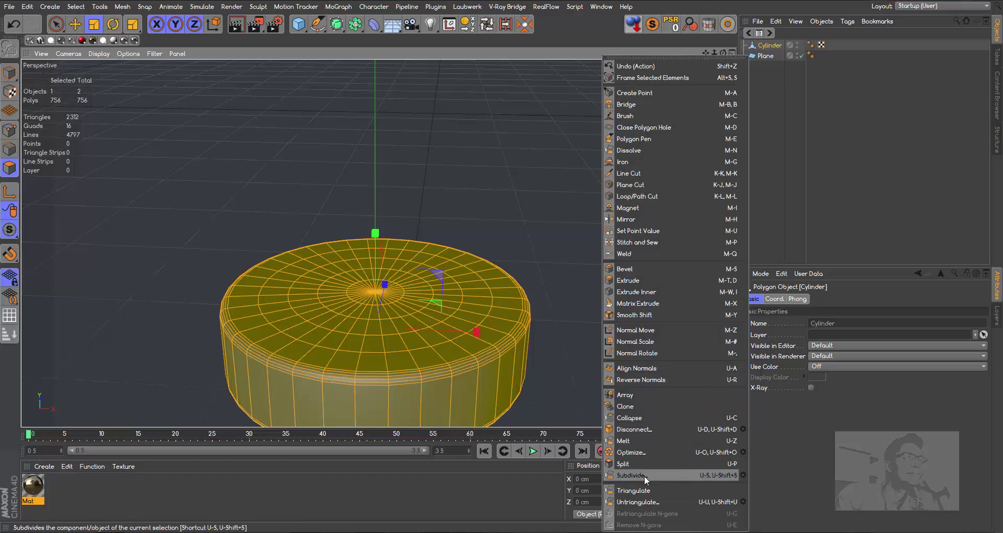
click(629, 452)
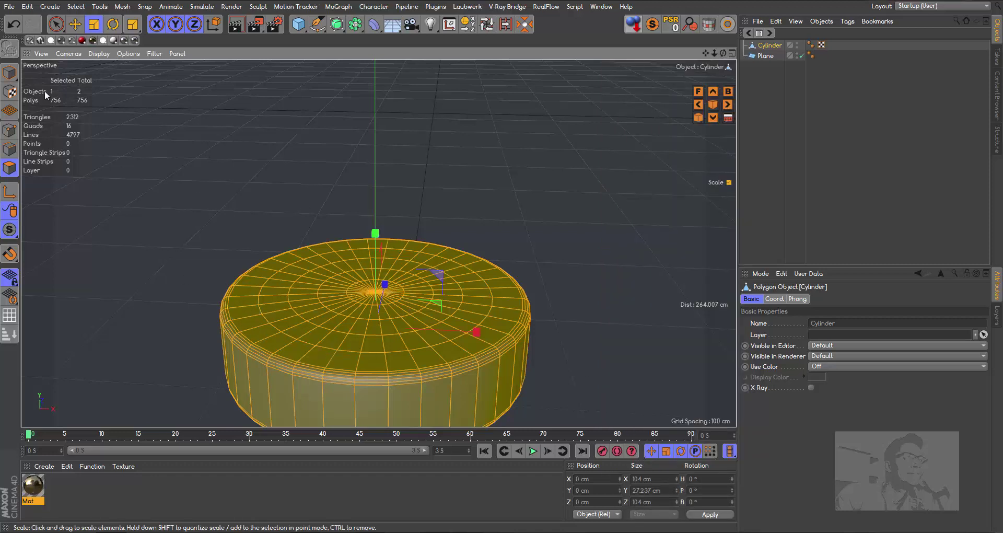
click(15, 24)
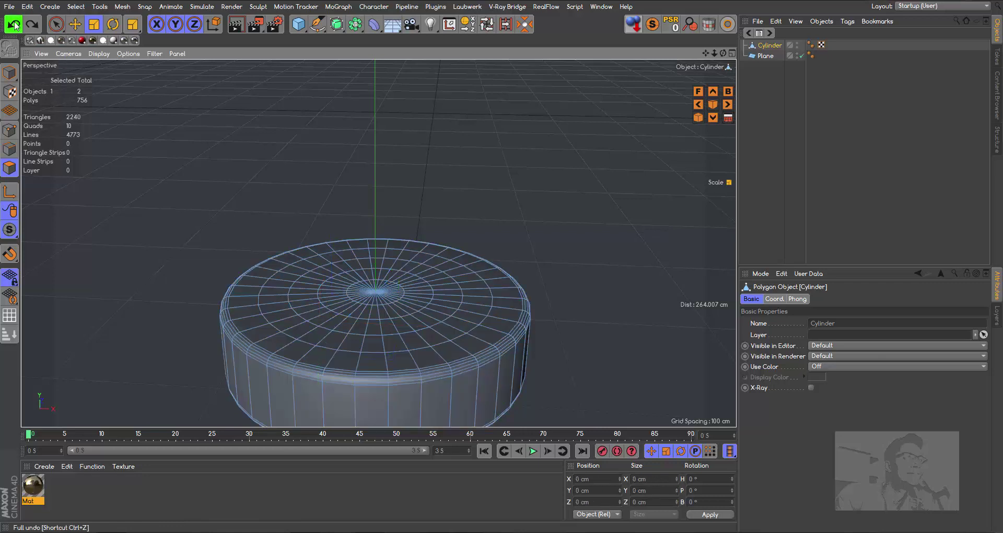
click(15, 25)
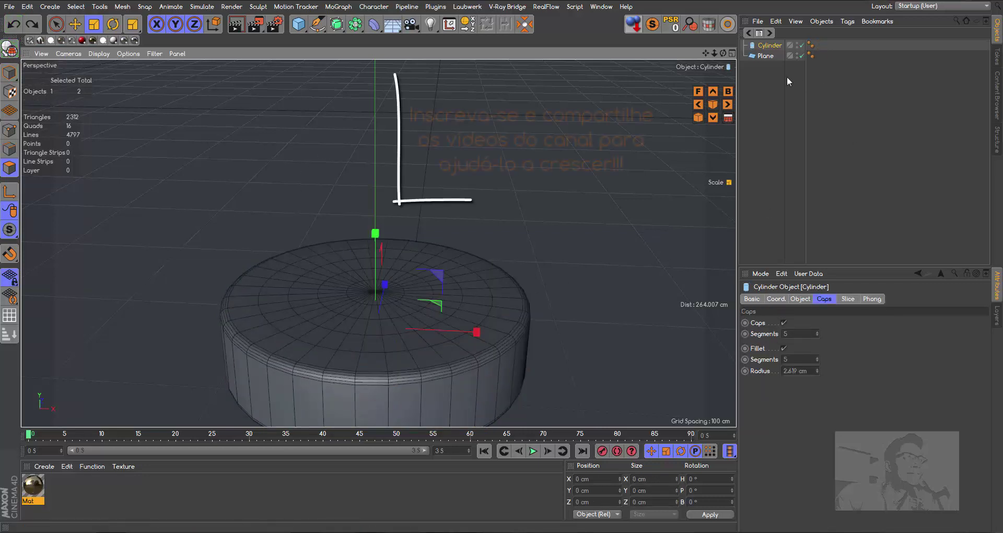
Step: Raise the cylinder's rotation segments from 36 to 82
click(771, 48)
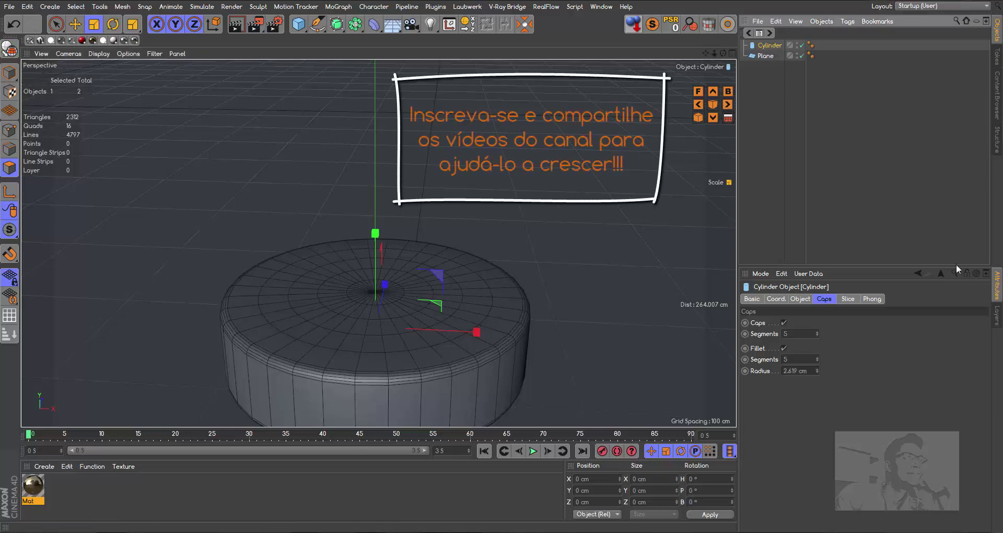
click(812, 302)
mouse_move(842, 355)
mouse_down()
mouse_move(877, 355)
mouse_move(857, 358)
mouse_up()
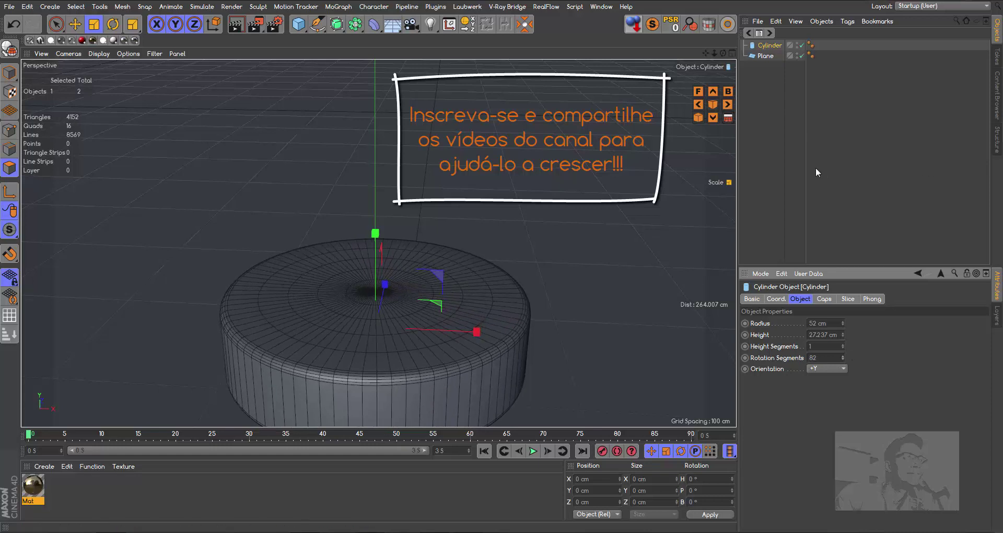
Step: Make the cylinder editable and pull its centre cap polygons up along Y into a thin post
click(9, 48)
drag(56, 24, 94, 41)
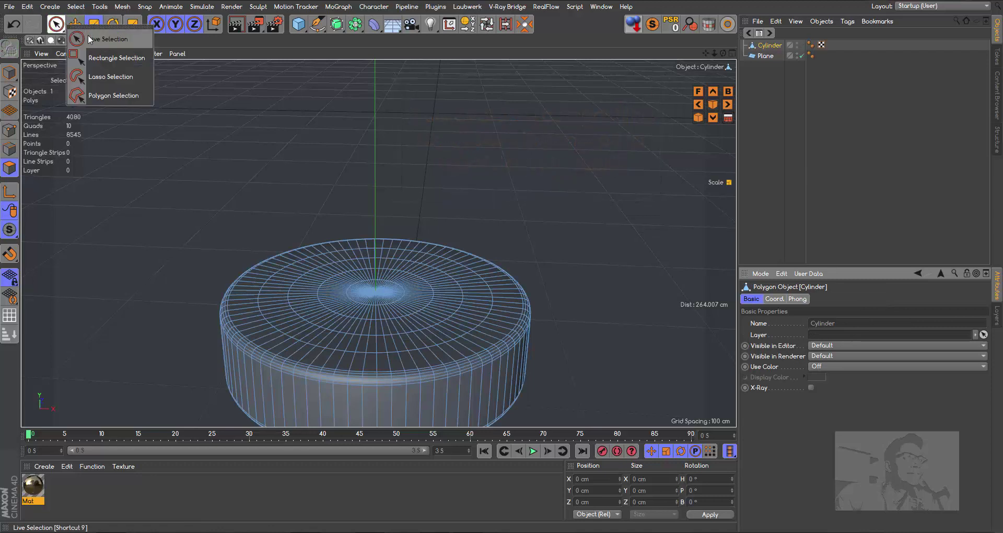
click(385, 298)
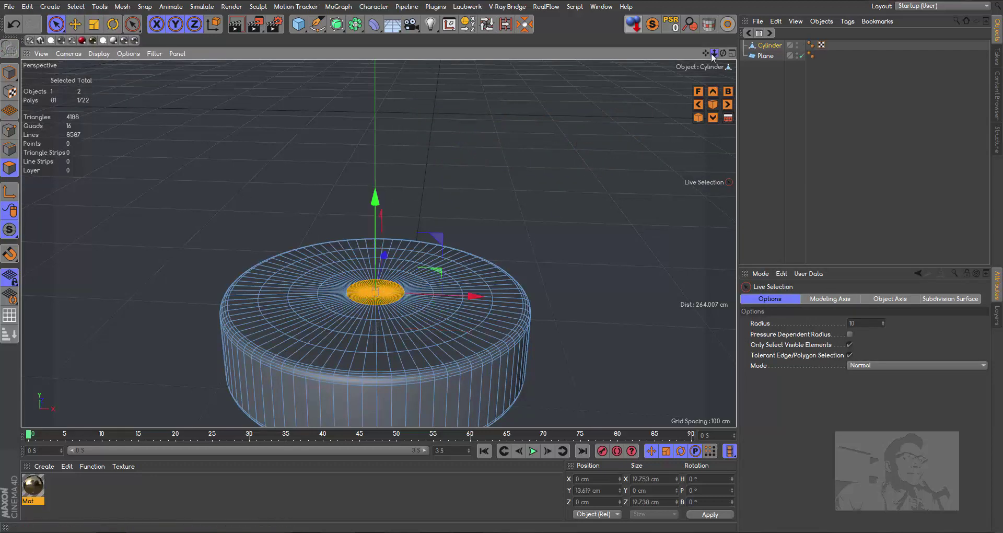
drag(714, 57, 694, 104)
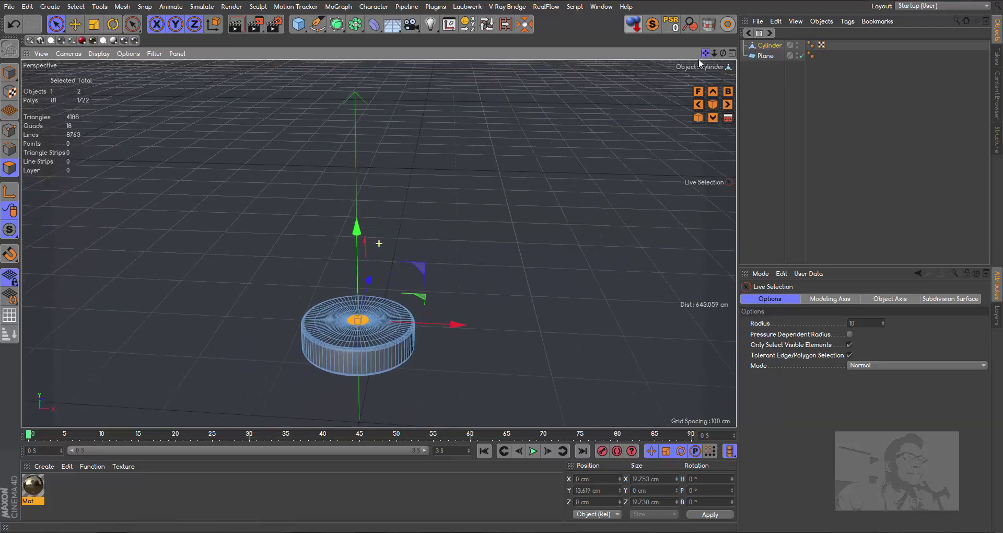
drag(365, 222, 358, 230)
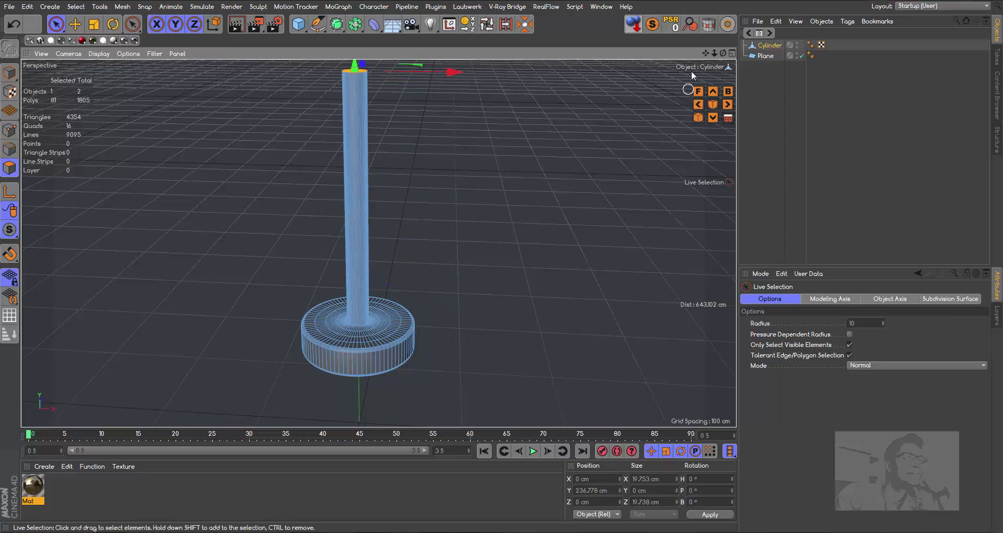
drag(714, 54, 698, 62)
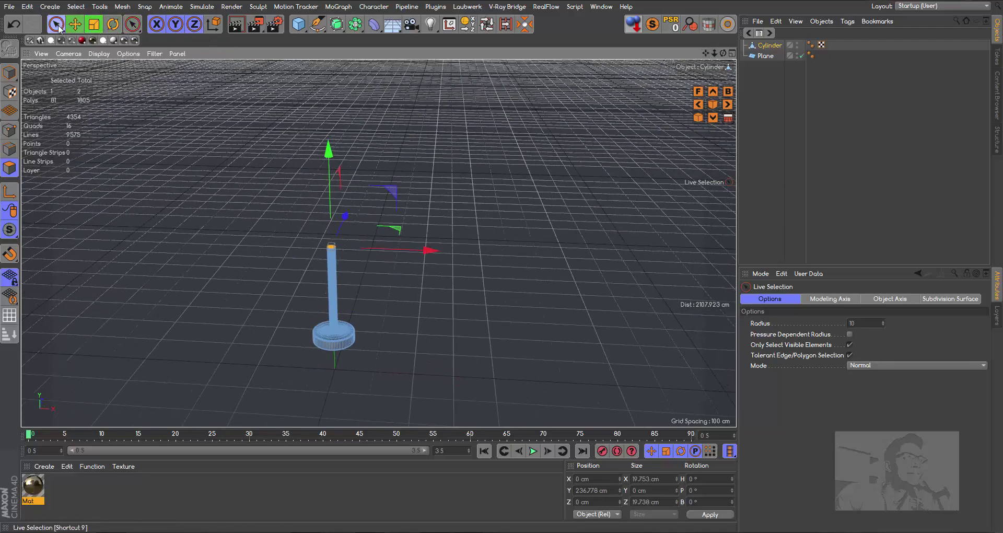
Step: Add a sphere, shrink it to about half size, and seat it on top of the post
click(297, 26)
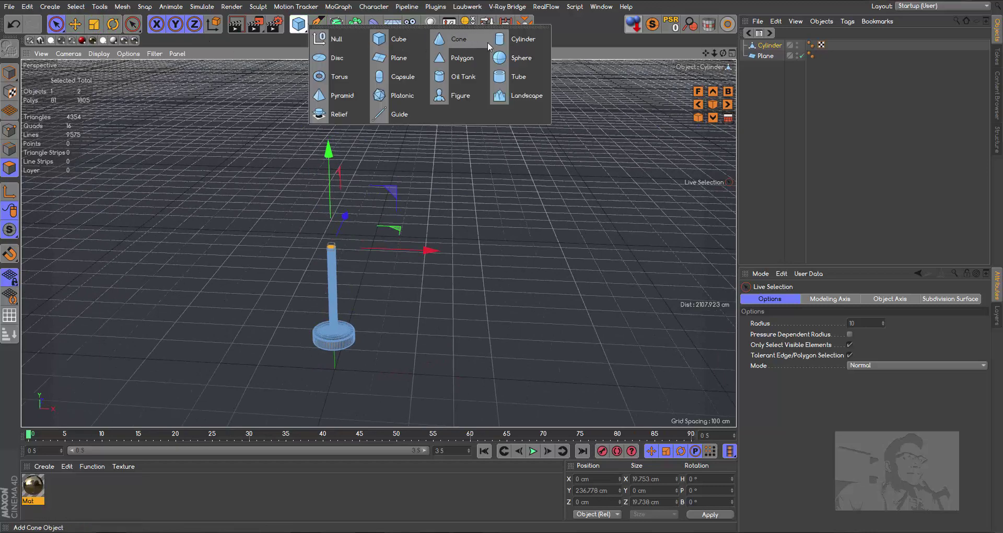
click(514, 59)
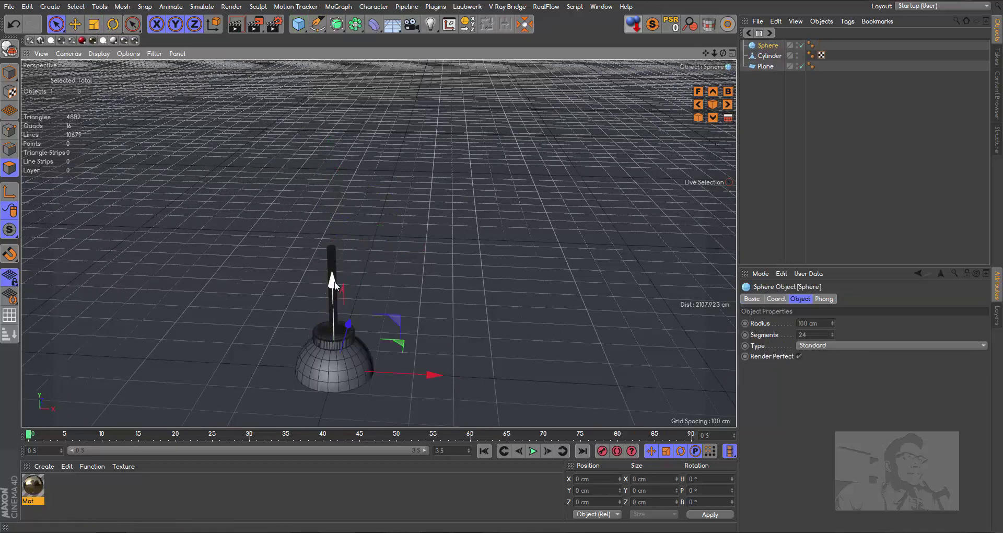
drag(332, 279, 365, 116)
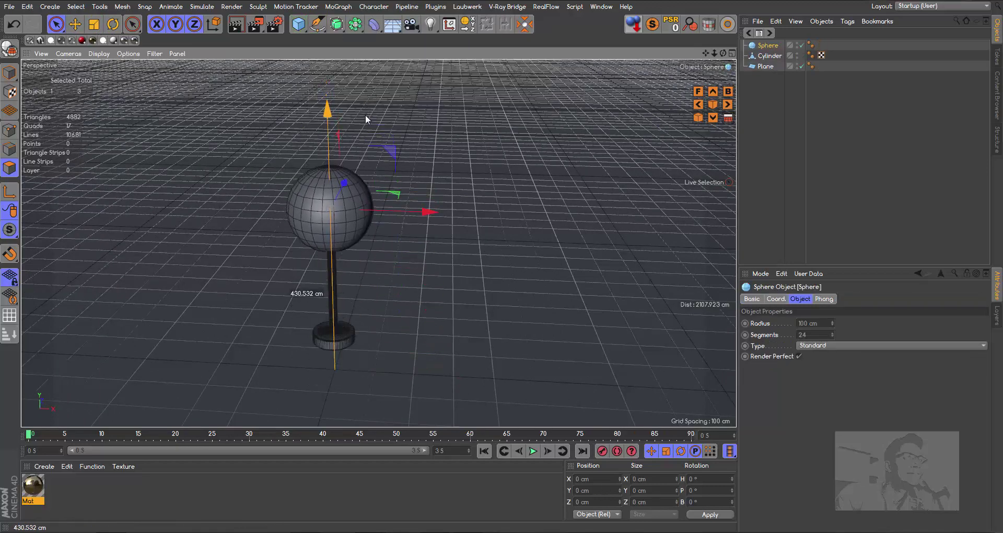
click(94, 23)
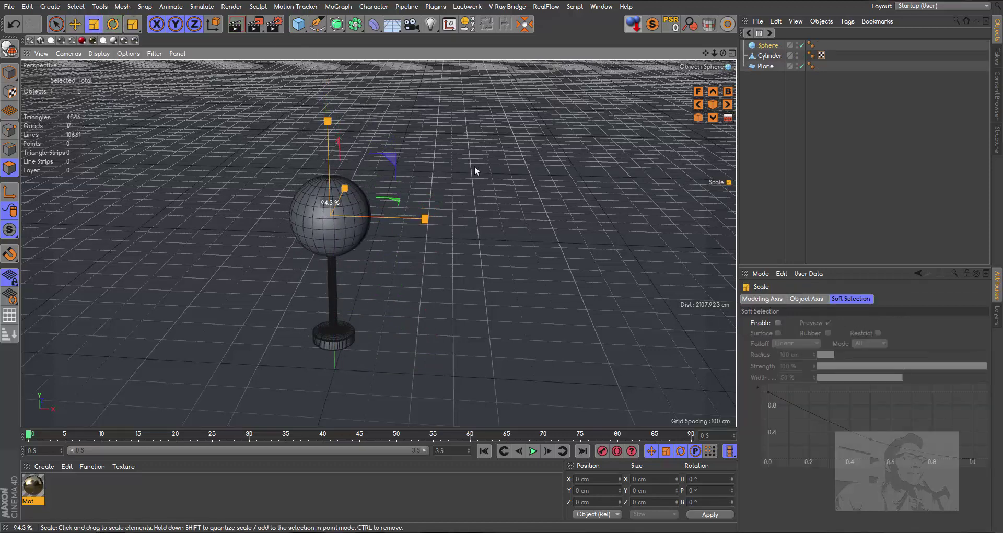
drag(474, 165, 267, 134)
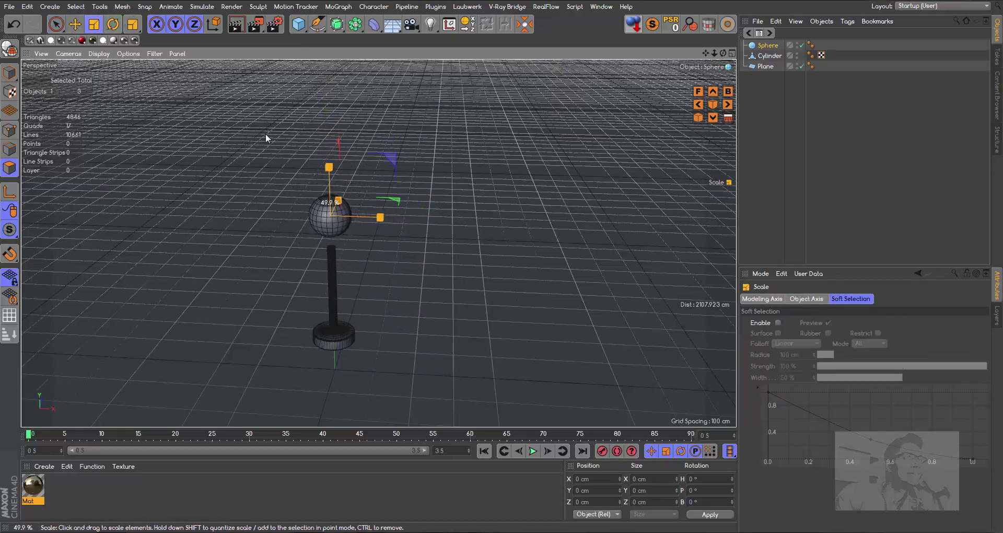
click(75, 24)
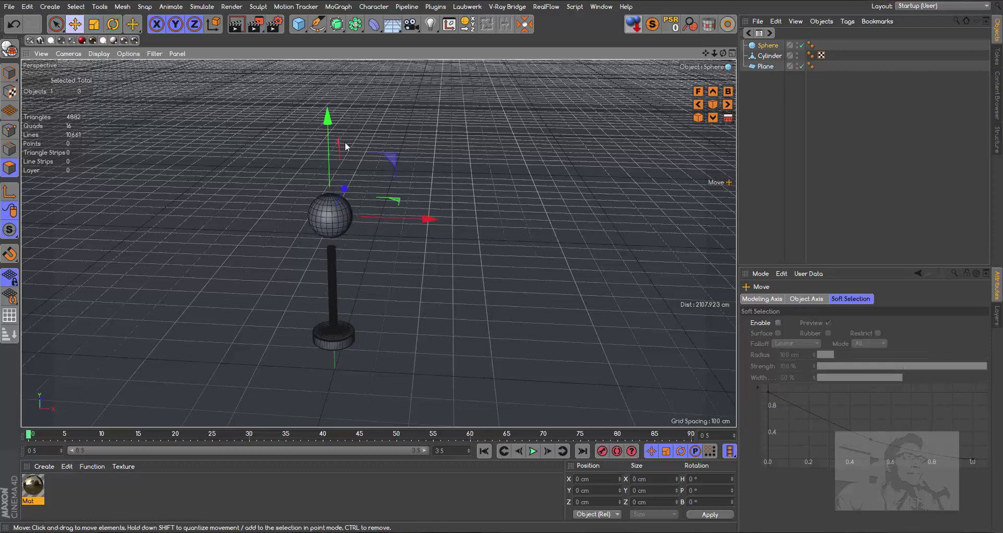
drag(331, 125, 328, 148)
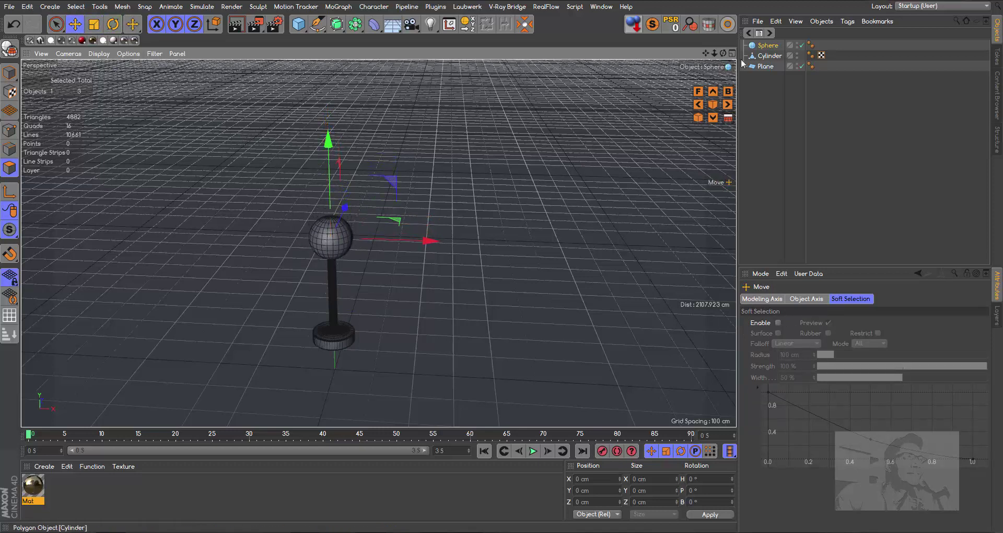
Step: Set the sphere to 40 segments and make it an editable polygon object
click(768, 46)
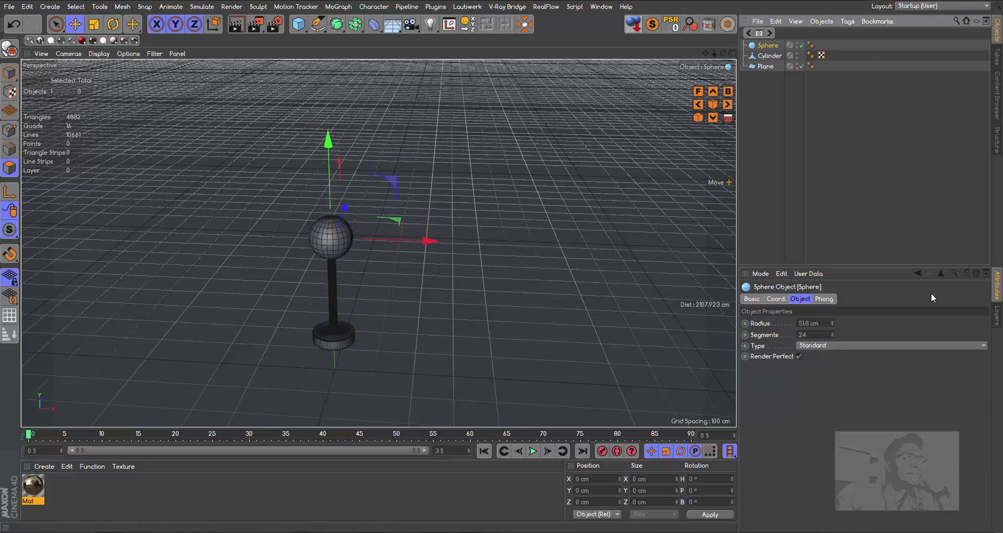
double_click(814, 334)
text(40)
key(Return)
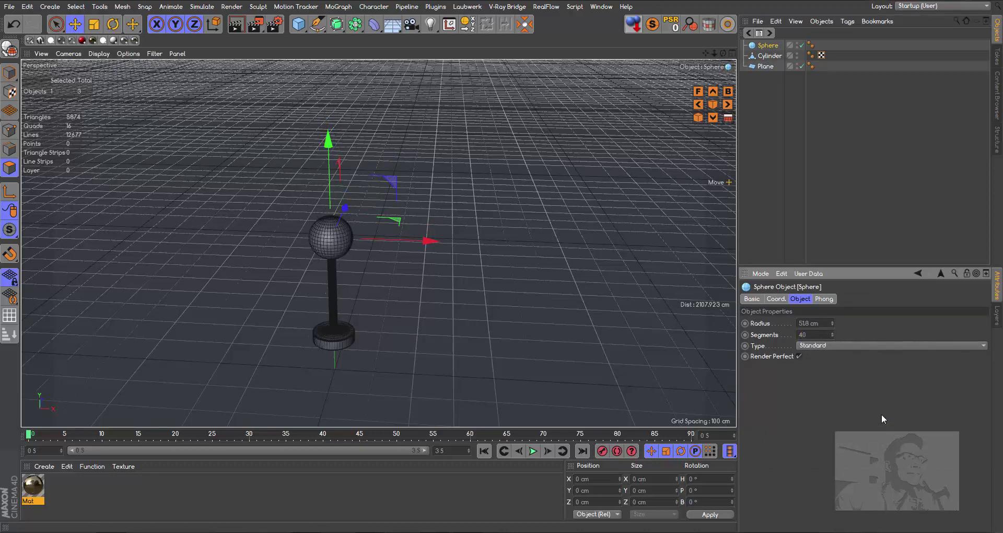
click(9, 49)
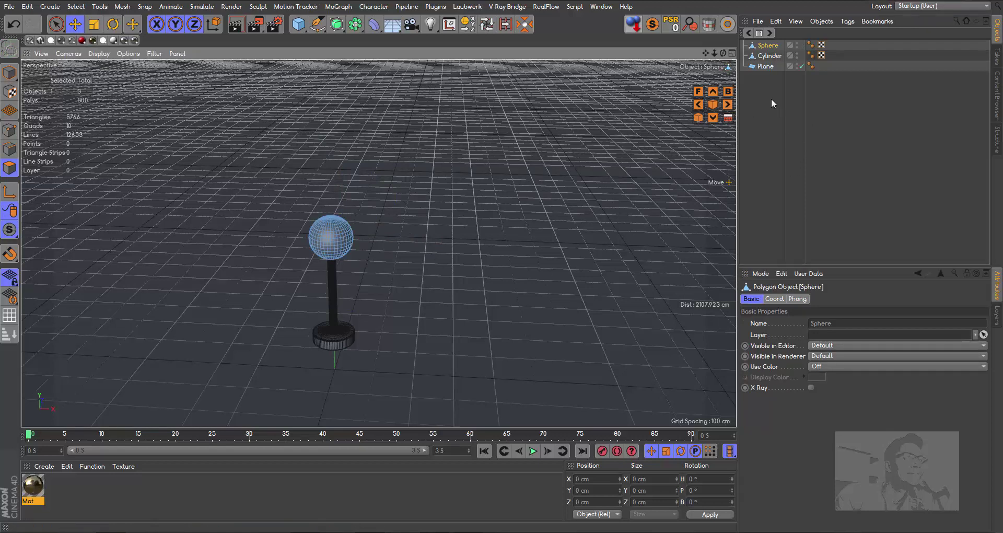
Step: Merge Cylinder and Sphere with Connect Objects + Delete and name the result Pedestal
drag(771, 98, 763, 34)
click(758, 89)
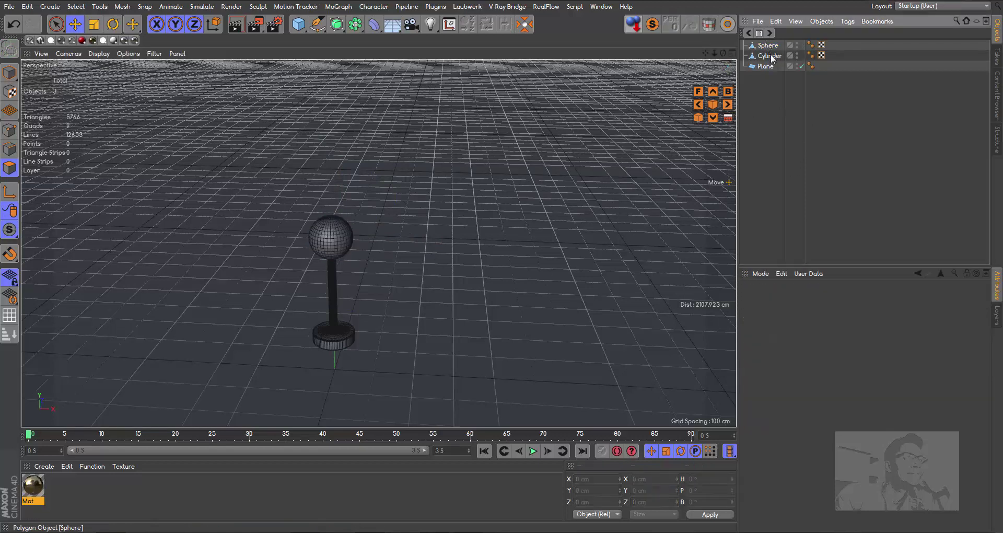
click(768, 56)
ctrl+click(768, 46)
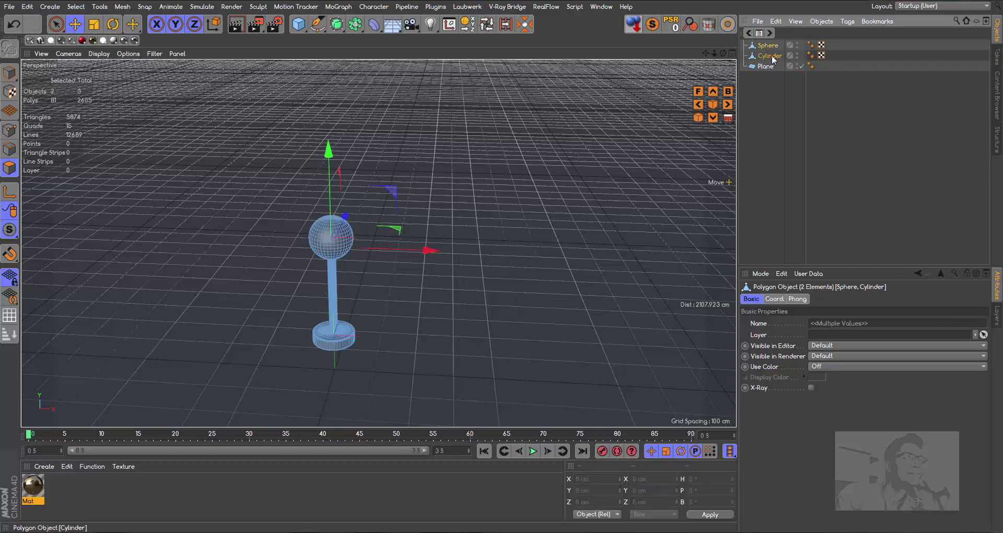
right_click(772, 56)
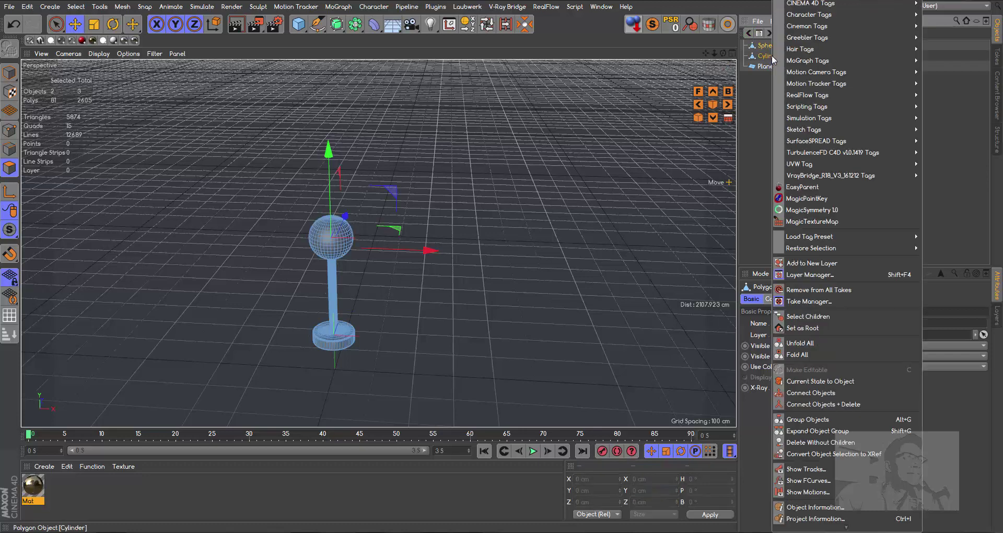
click(807, 403)
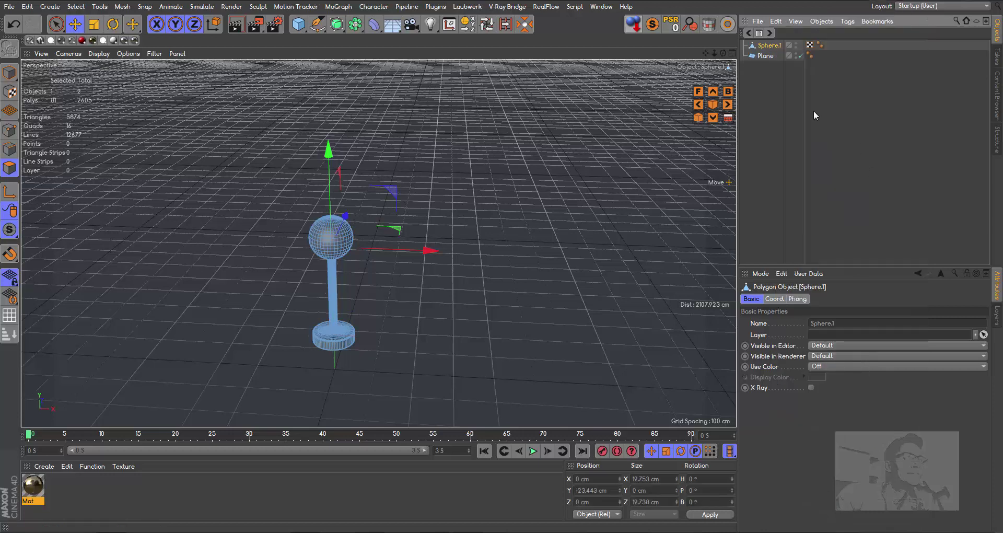
double_click(776, 47)
text(Pedestal)
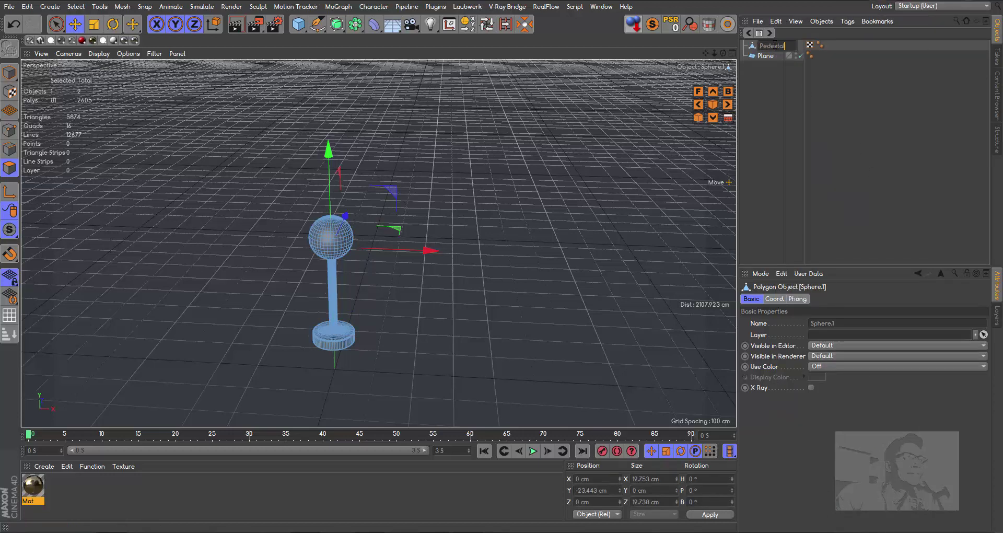
key(Return)
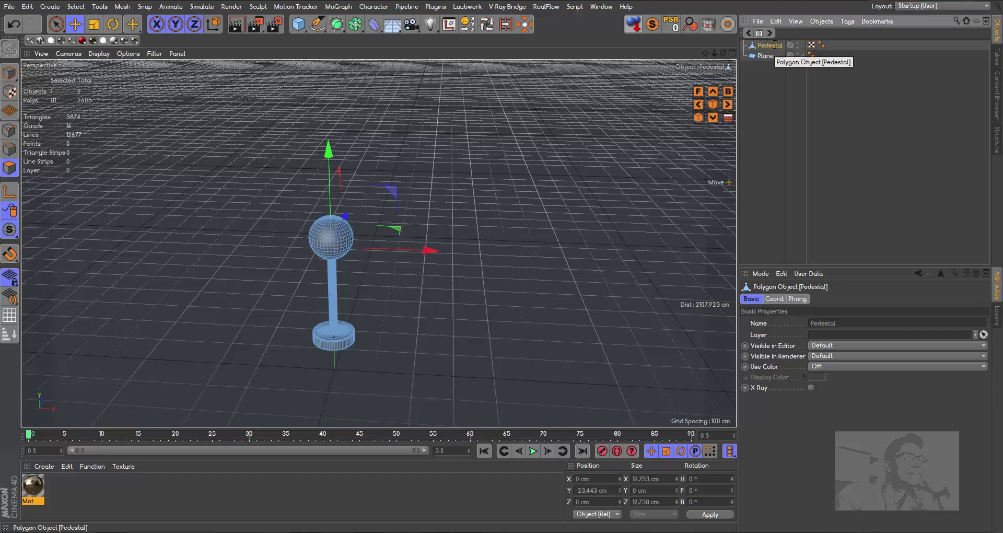
Step: Duplicate Pedestal and move the copy, Pedestal.1, about 725 cm right along X
drag(775, 46, 767, 92)
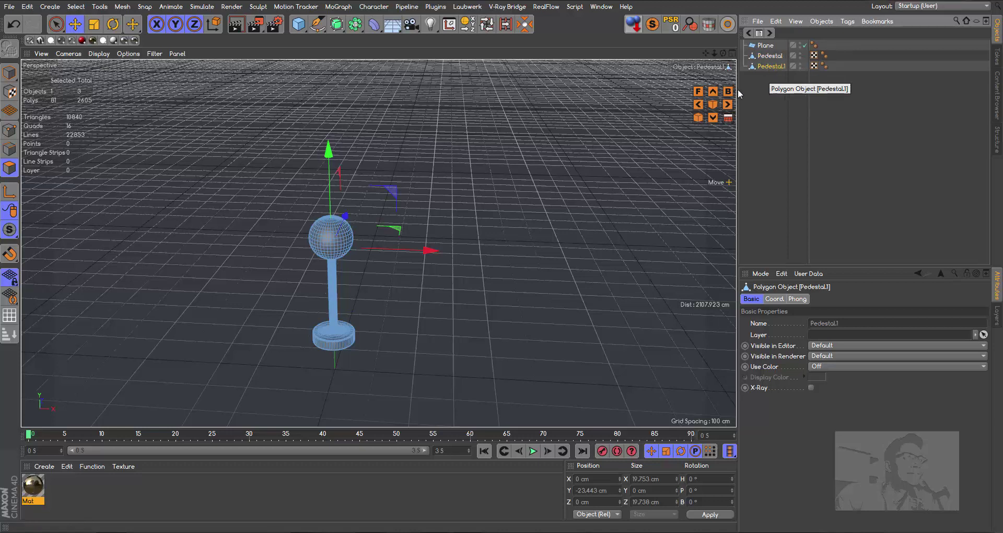
key(Return)
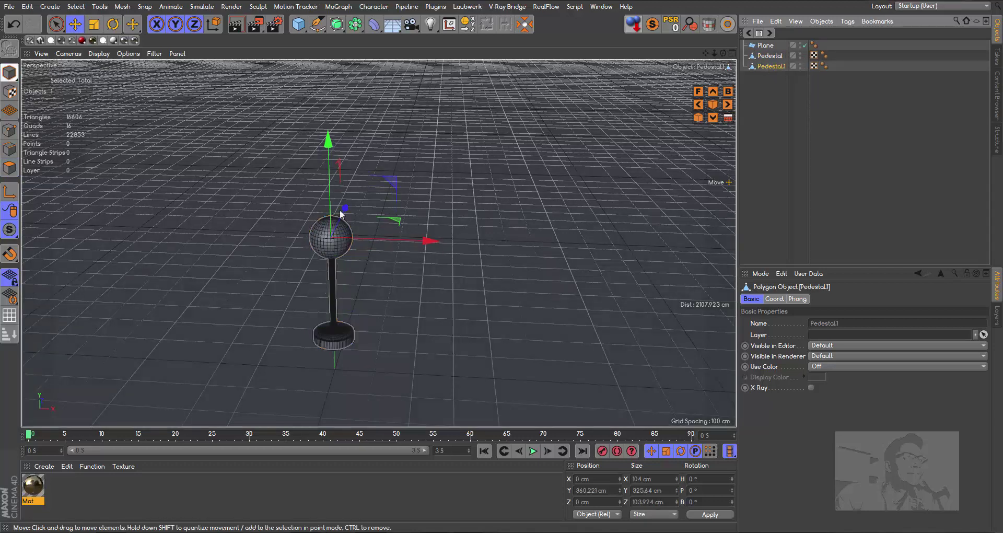
drag(450, 240, 709, 289)
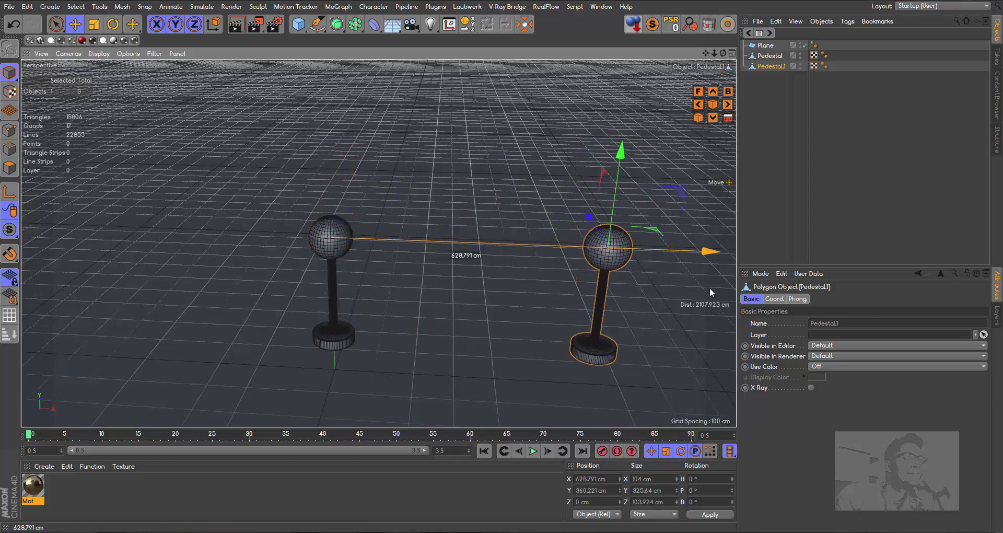
scroll(376, 241, down, 2)
scroll(378, 243, down, 3)
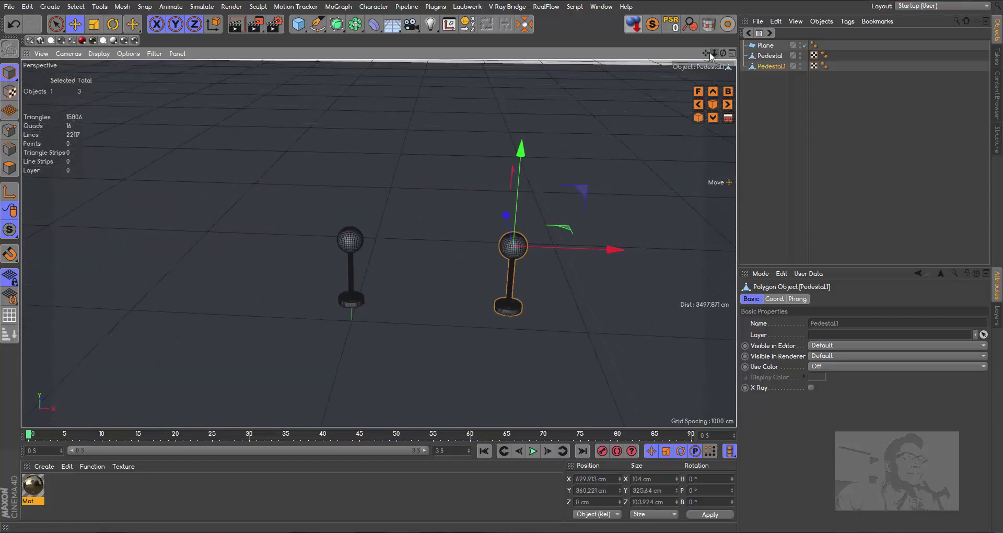
scroll(379, 243, up, 2)
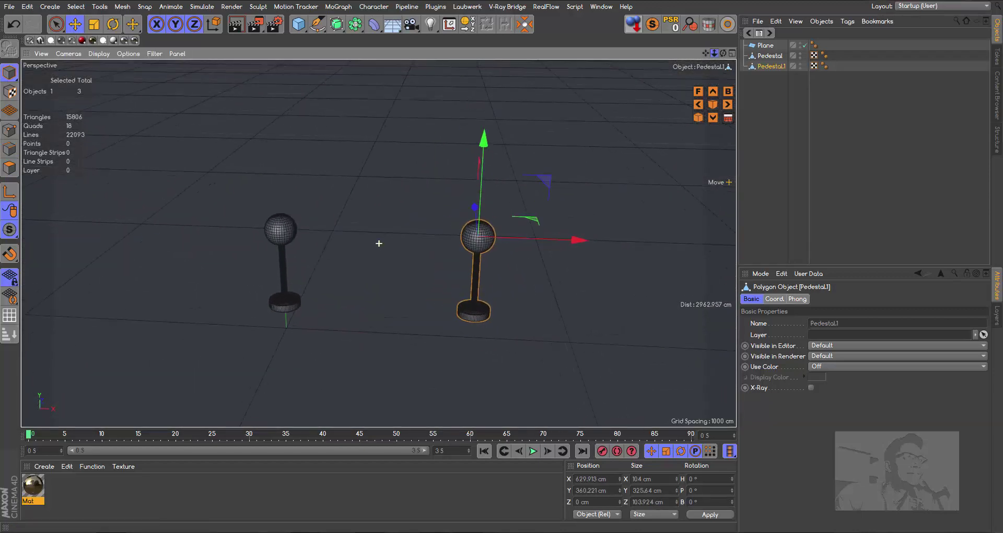
scroll(379, 243, up, 3)
drag(610, 238, 650, 242)
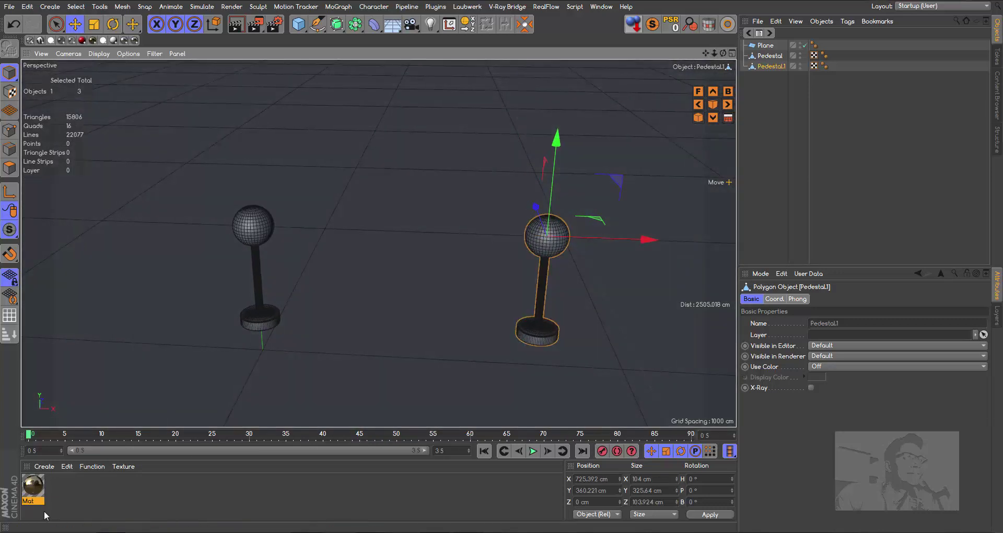
Step: Apply the Mat material to both pedestals and add a new Plane
drag(33, 486, 253, 234)
drag(33, 486, 547, 235)
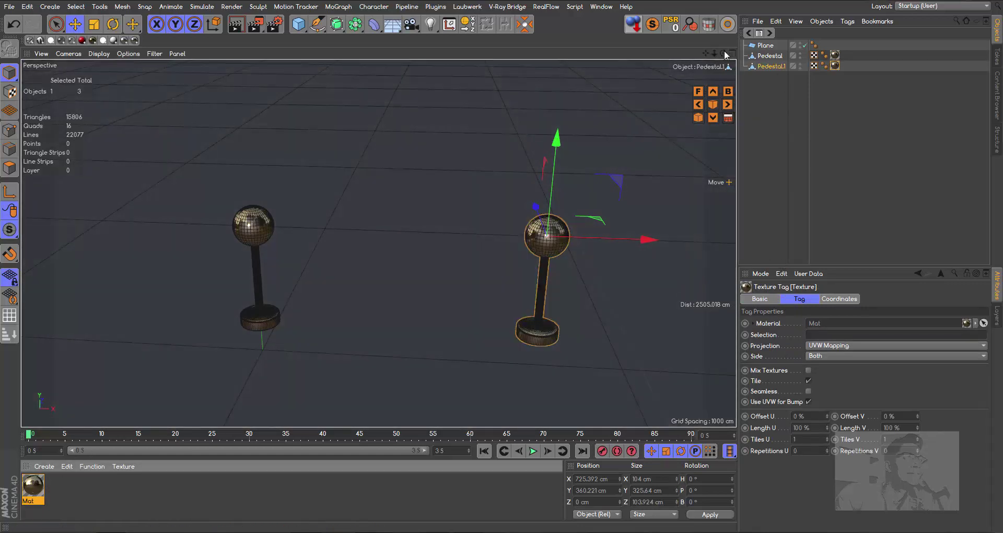
drag(713, 53, 694, 55)
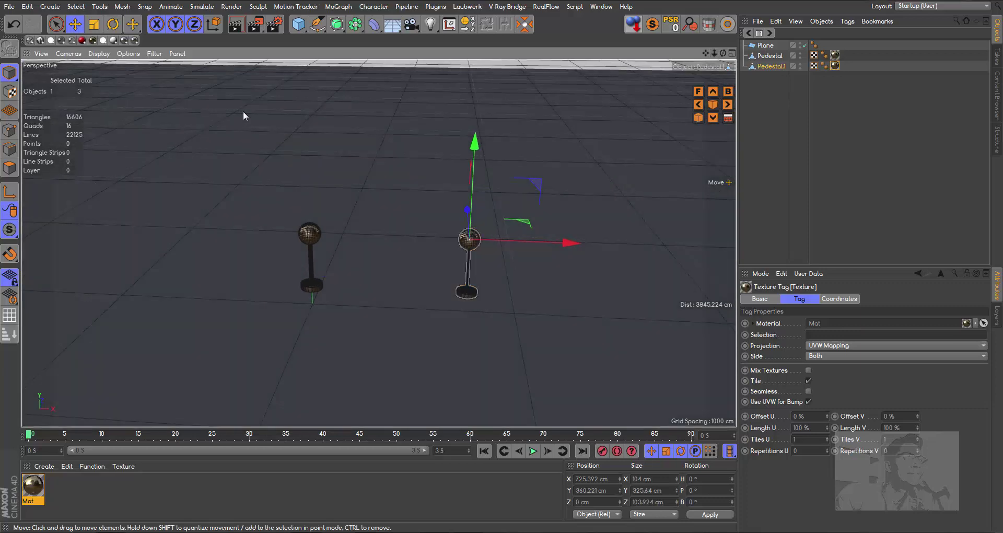
click(301, 26)
Step: Add a new plane and raise it to about 399 cm high between the pedestals
click(400, 63)
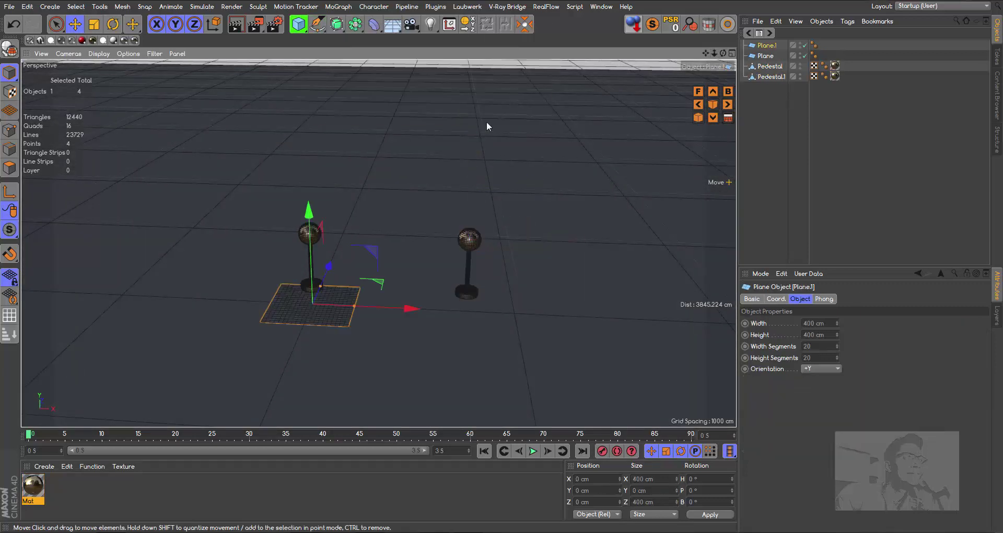
drag(407, 310, 472, 317)
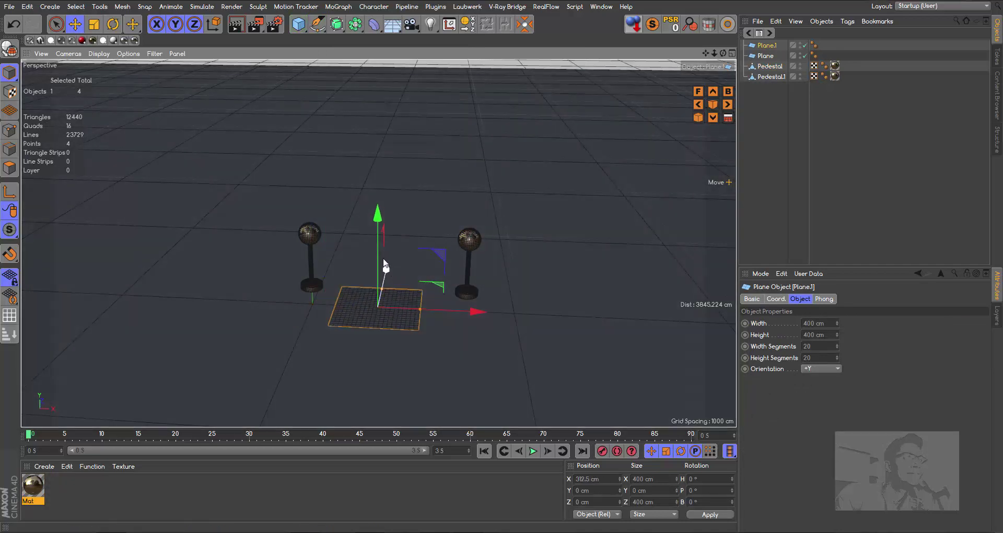
drag(391, 267, 400, 132)
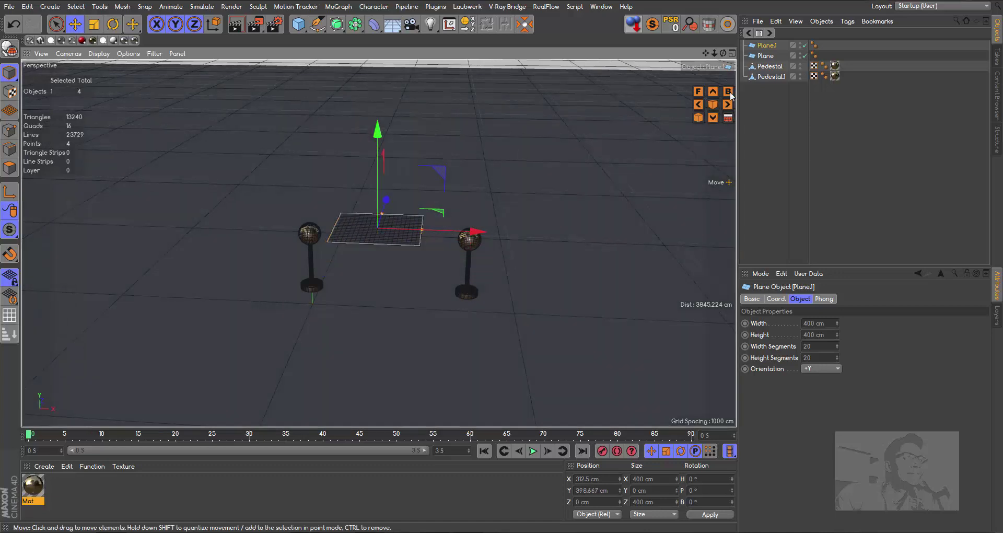
drag(723, 53, 700, 55)
alt+drag(378, 243, 378, 243)
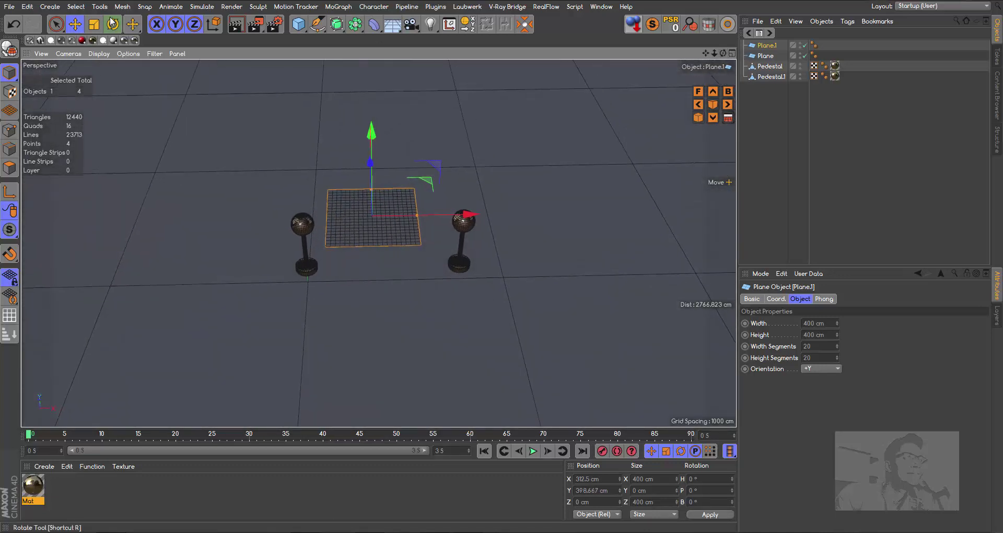
drag(468, 215, 485, 219)
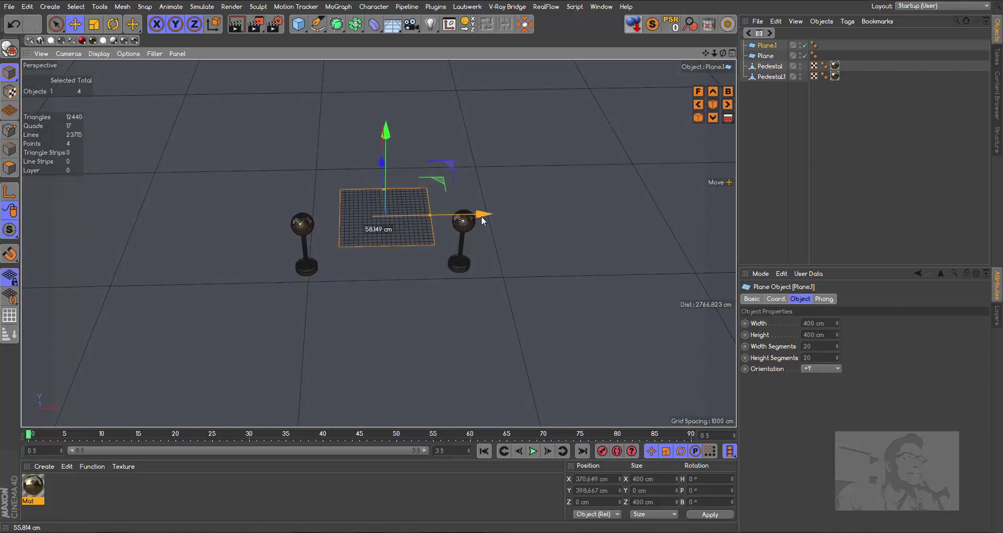
Step: Scale Plane.1 up to 712.8 cm square and centre it at about X 360 cm
click(94, 25)
drag(398, 156, 730, 174)
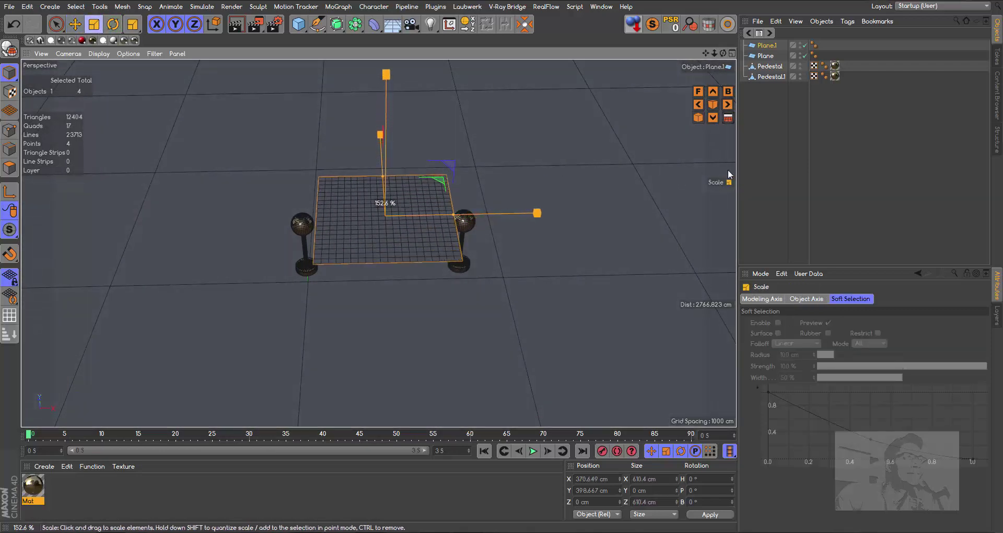
drag(729, 174, 877, 178)
key(e)
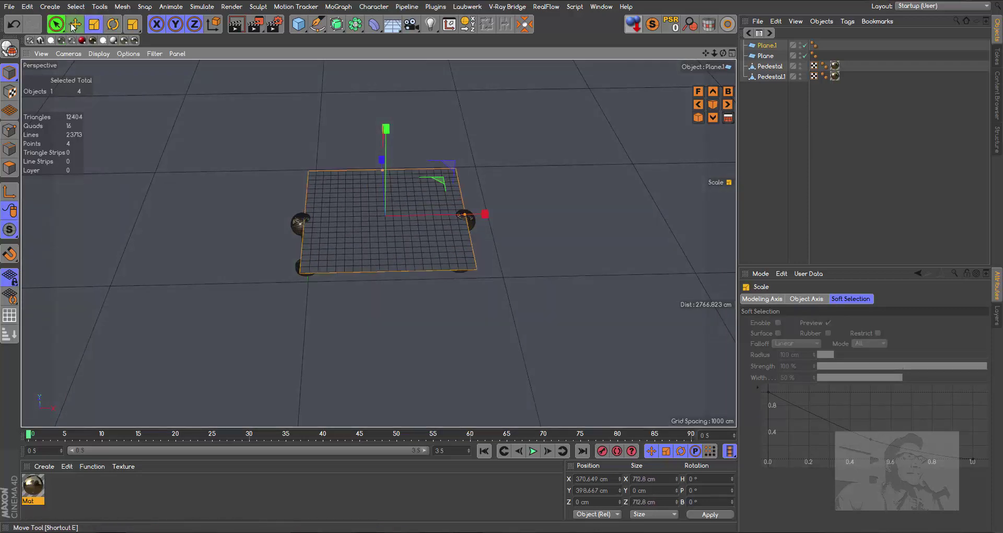
drag(490, 215, 485, 216)
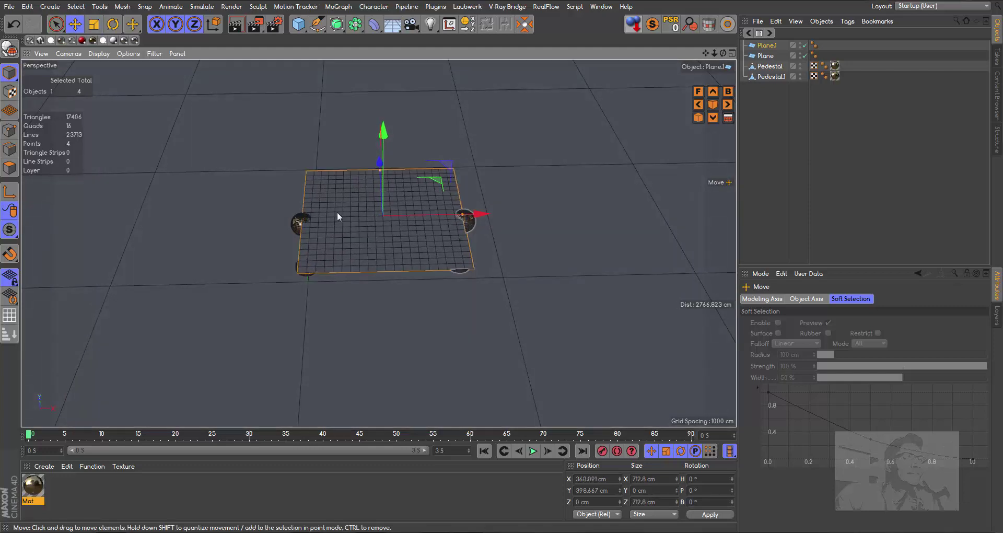
Step: Rotate Plane.1 to 90° pitch so it stands upright, viewed straight-on from the front
click(113, 23)
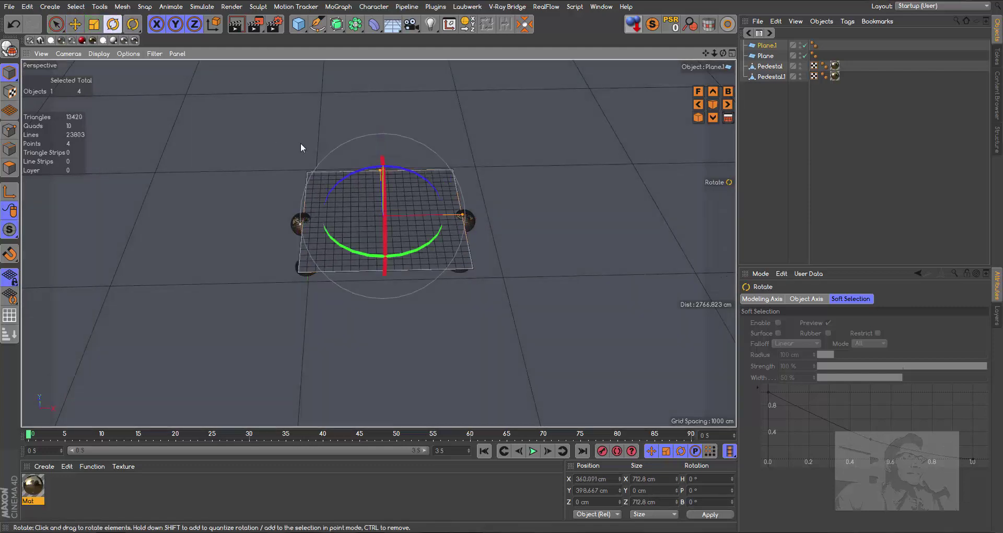
mouse_move(522, 157)
alt+mouse_down()
mouse_move(394, 196)
mouse_move(355, 238)
mouse_move(346, 312)
alt+mouse_up()
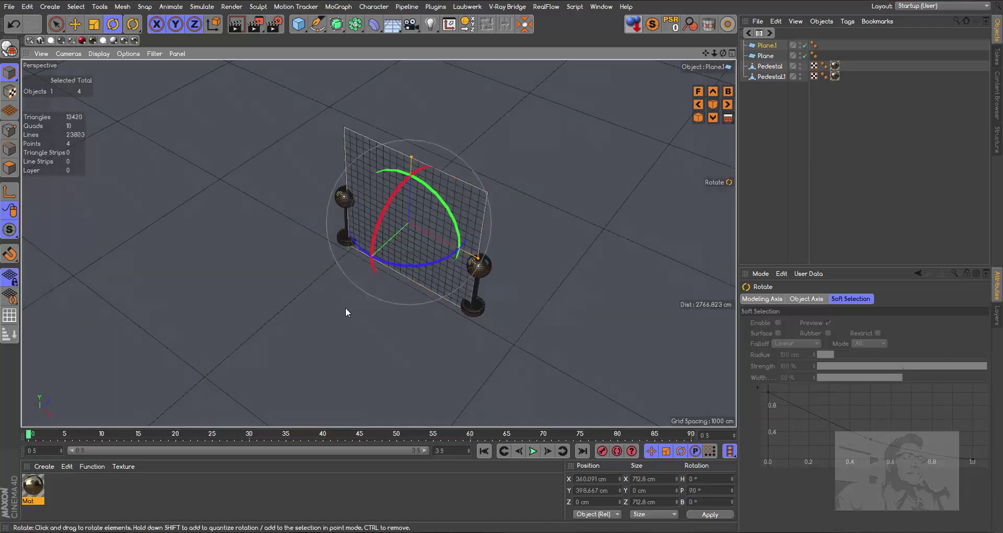
click(718, 91)
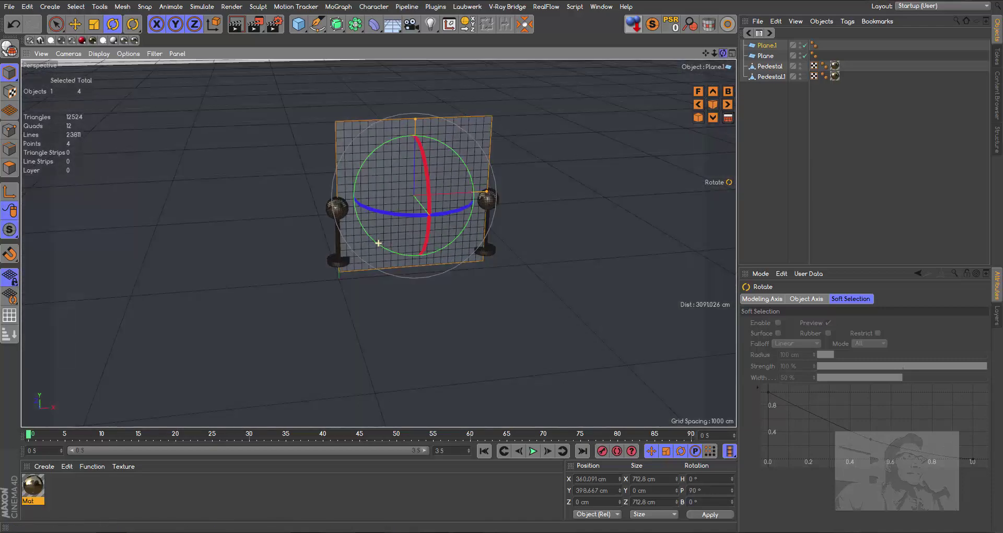
drag(714, 53, 381, 239)
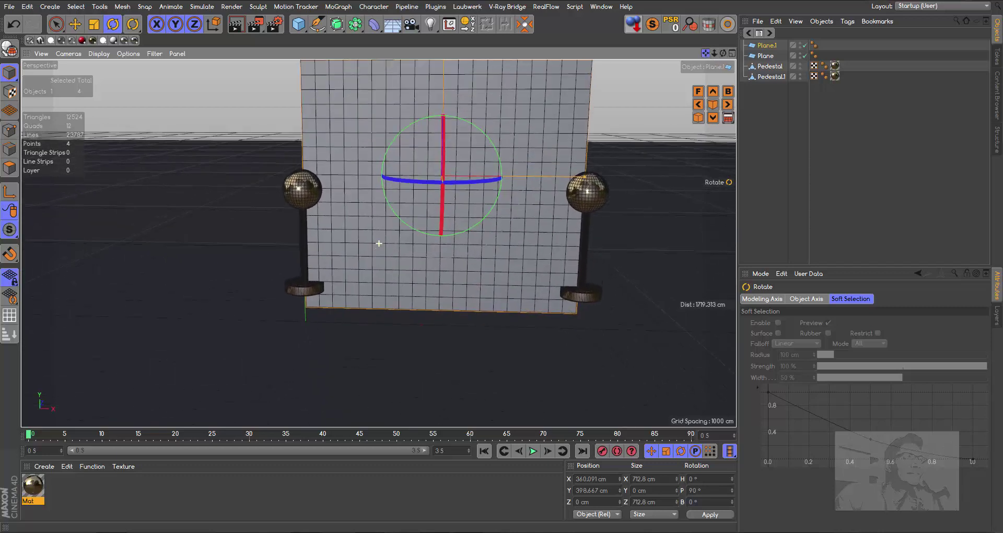
drag(723, 53, 604, 141)
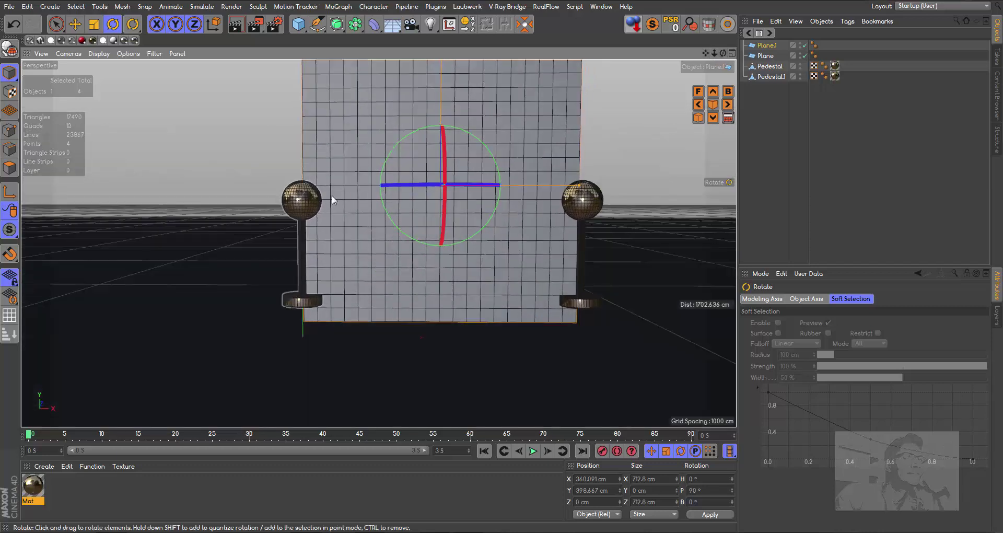
click(74, 24)
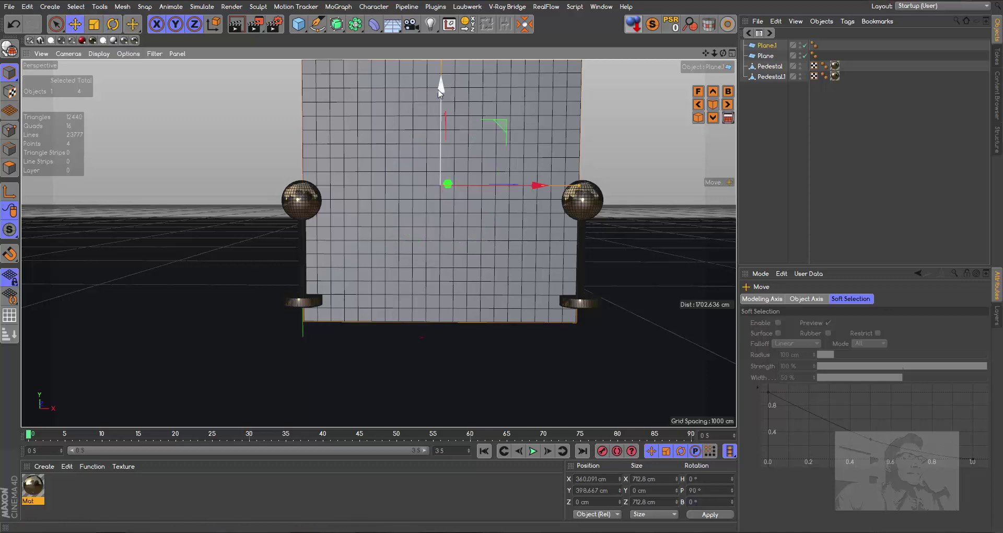
Step: Drop both the left and right pedestals onto the floor
drag(441, 90, 440, 92)
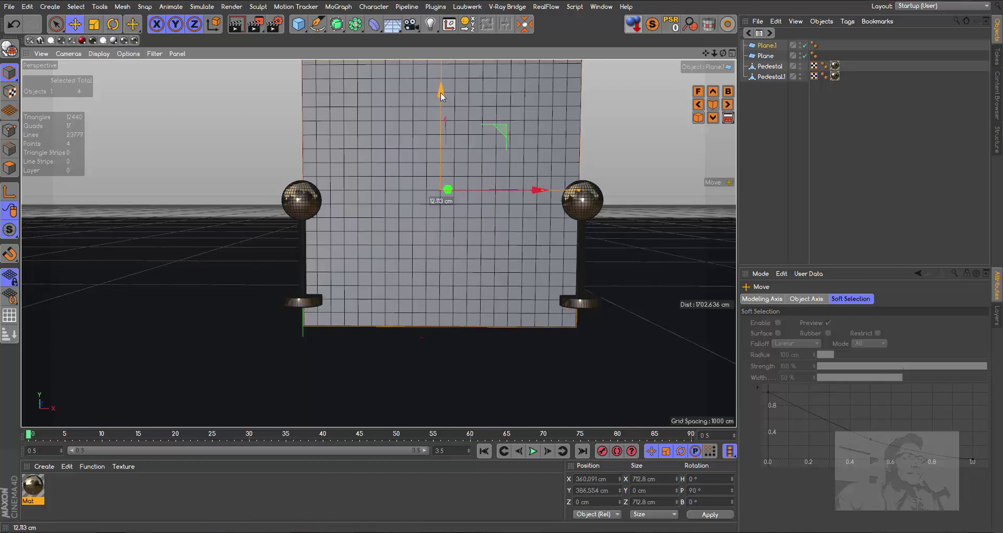
drag(440, 92, 440, 91)
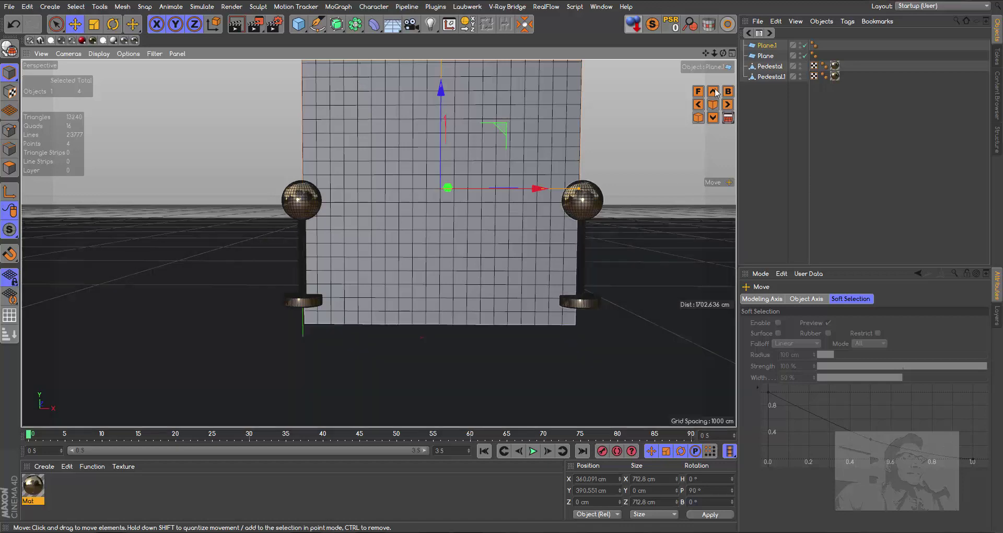
drag(723, 53, 722, 54)
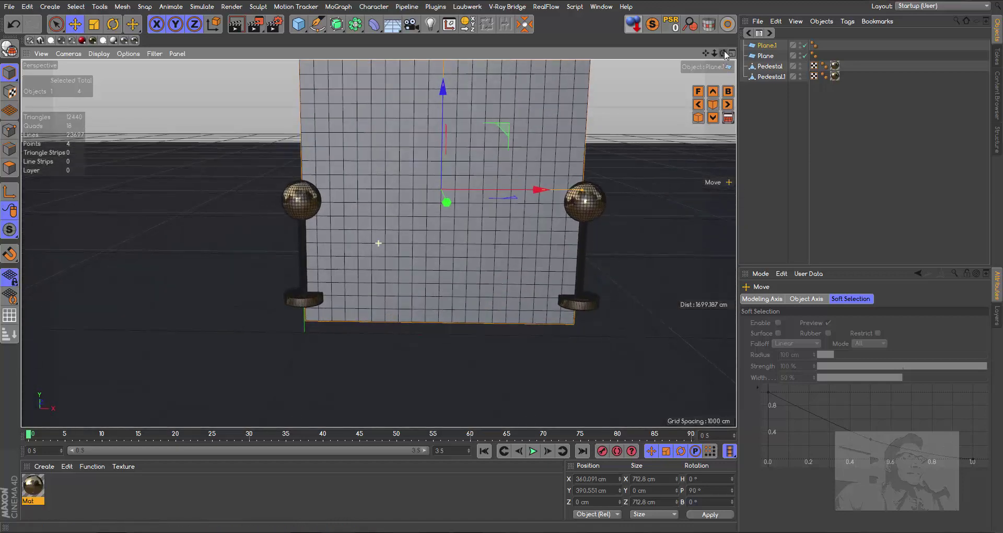
click(296, 205)
click(633, 23)
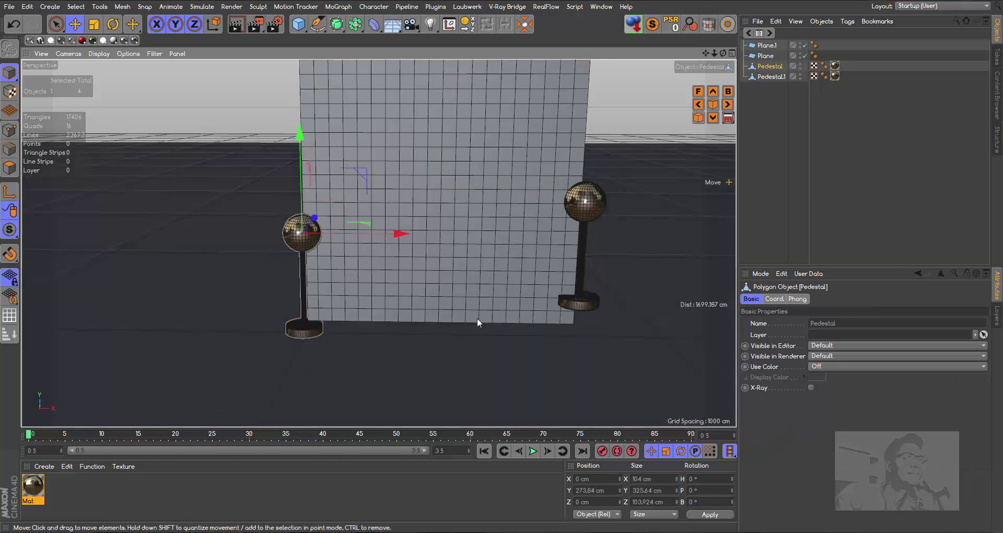
click(589, 201)
click(634, 28)
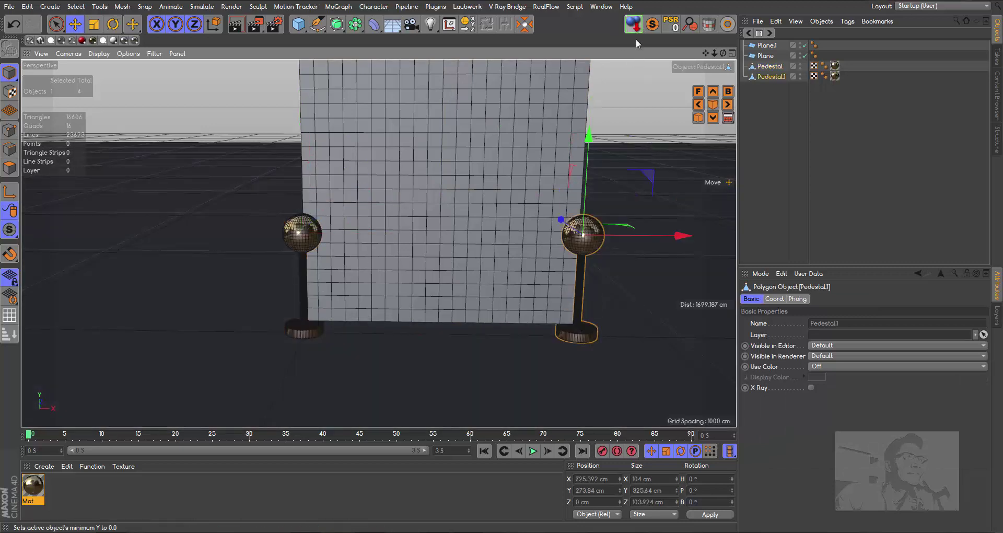
Step: Lower the wall plane to about 372.8 cm in Y and make it editable
drag(722, 52, 690, 80)
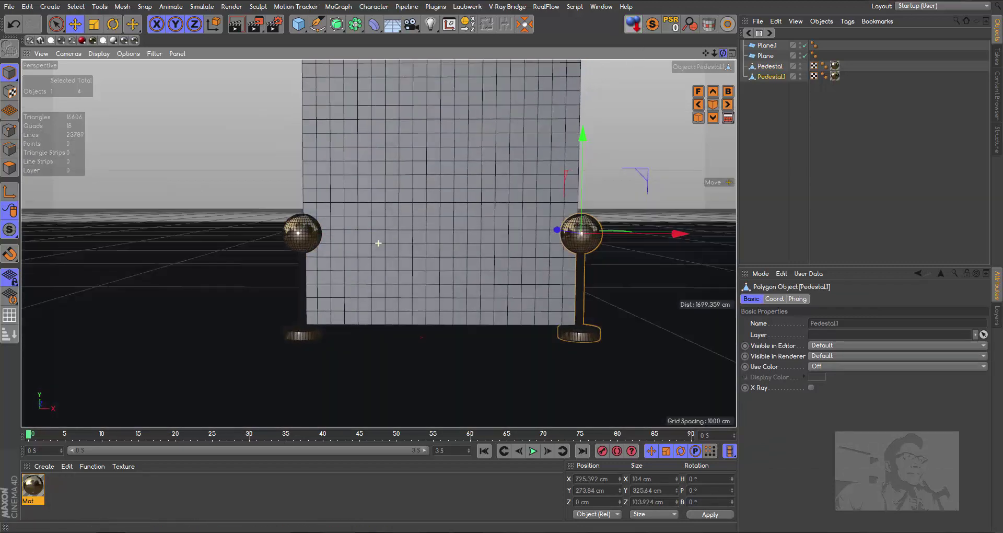
click(399, 188)
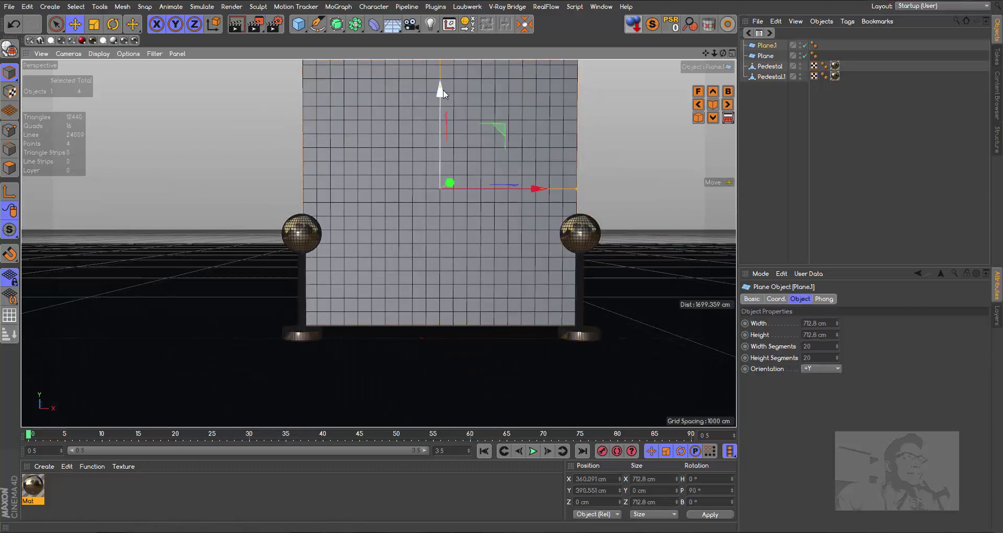
drag(441, 90, 439, 93)
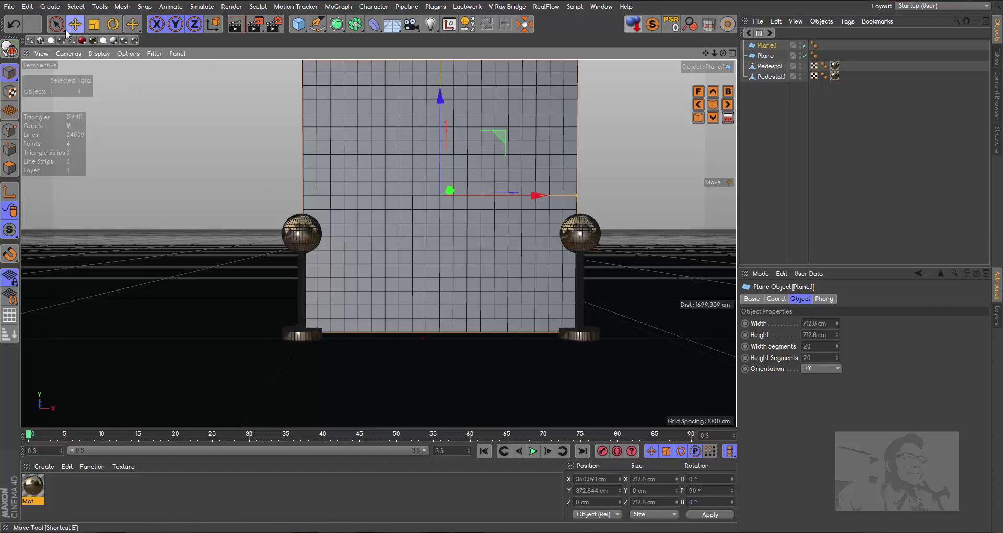
click(11, 51)
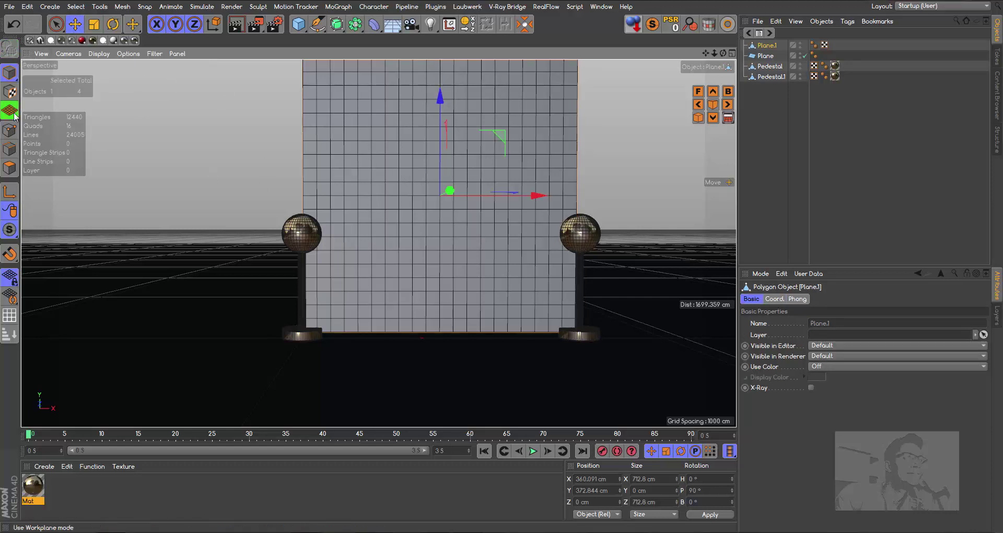
Step: Convert the horizontal edge loop at sphere height into Plane.1Spline using Edge to Spline
click(10, 149)
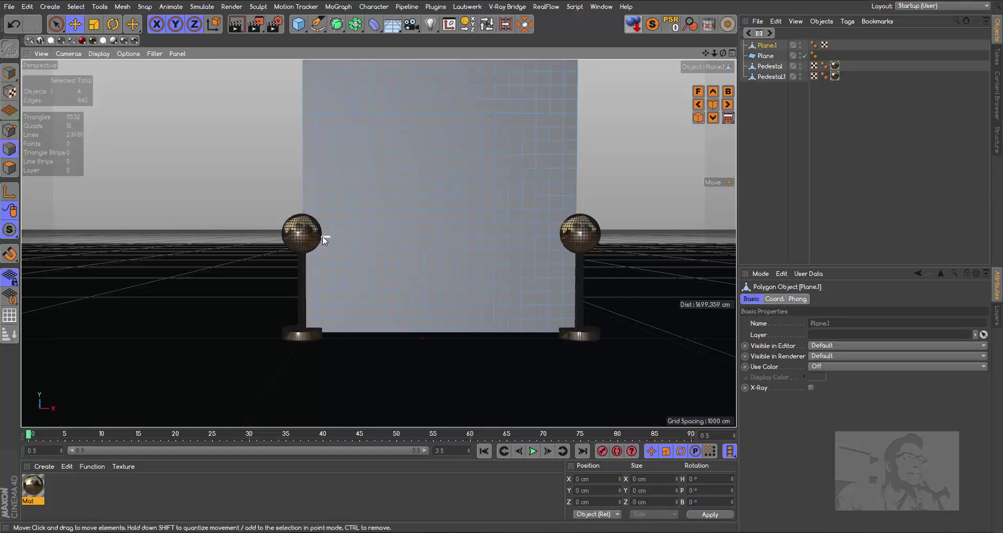
double_click(335, 238)
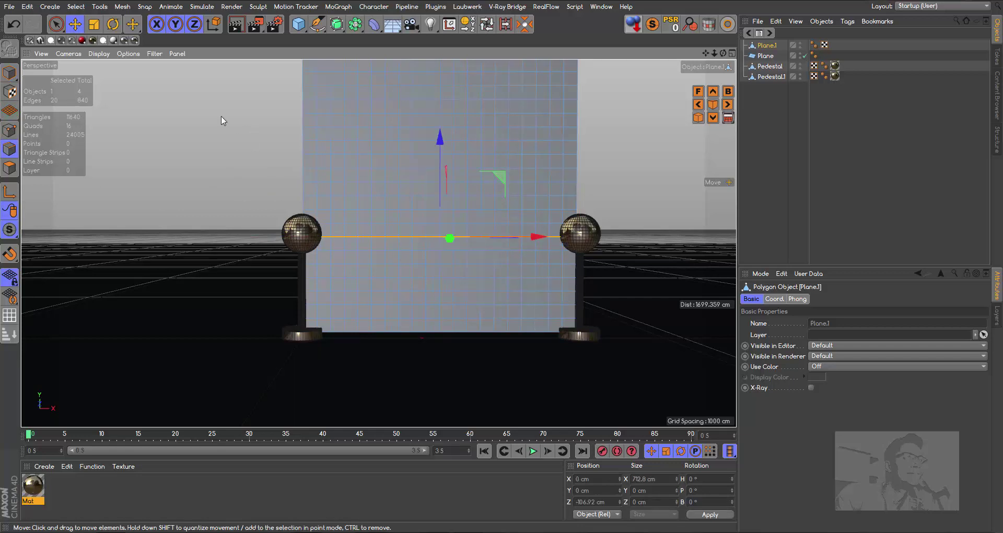
click(122, 8)
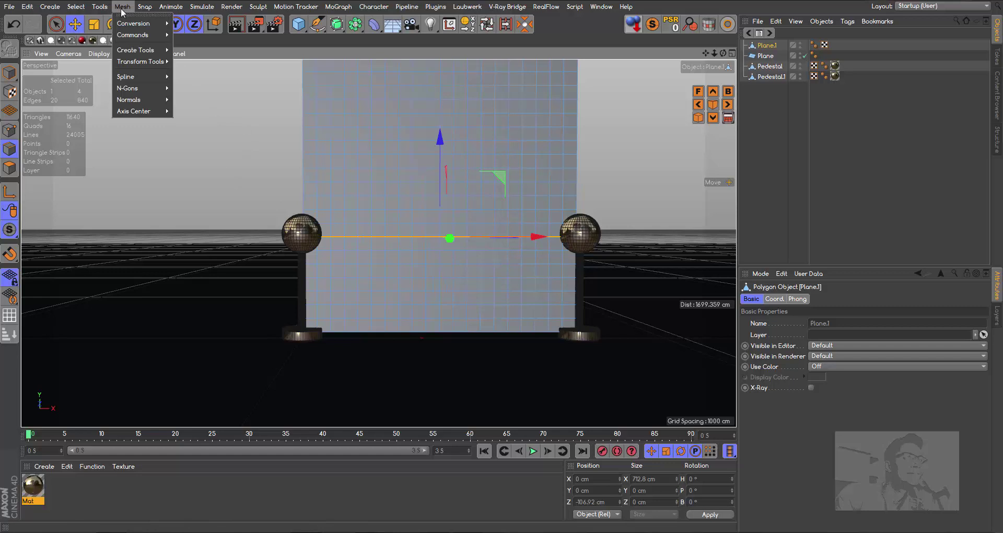
mouse_move(133, 35)
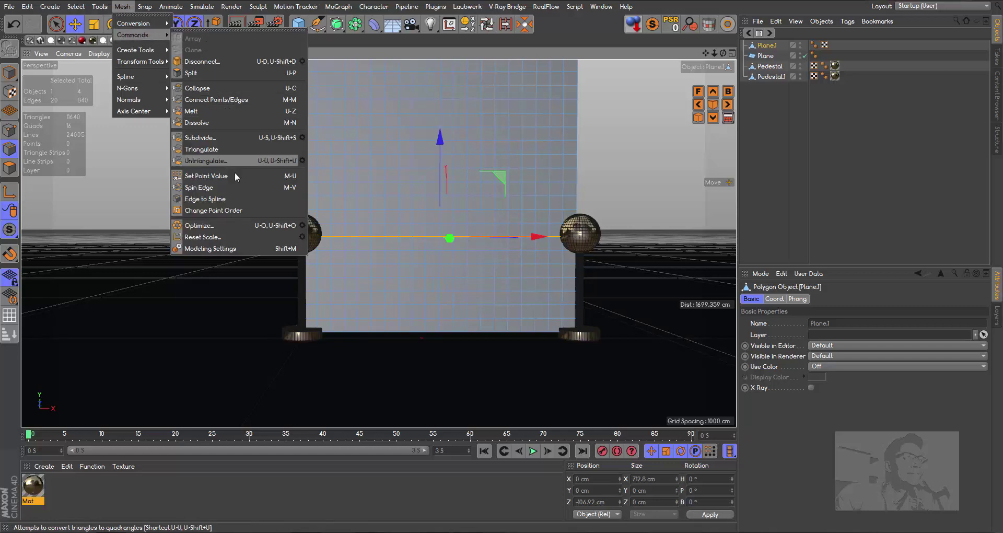
click(204, 198)
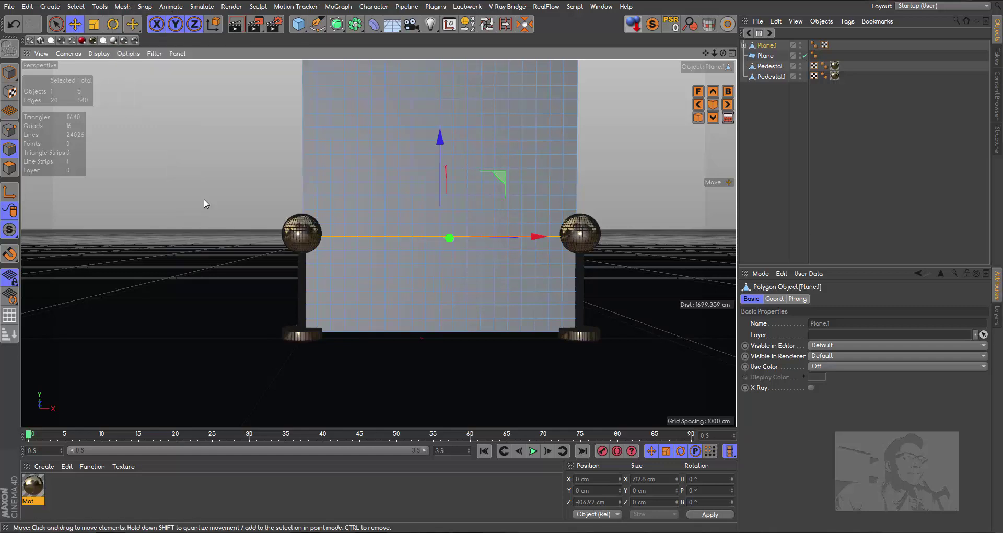
click(745, 45)
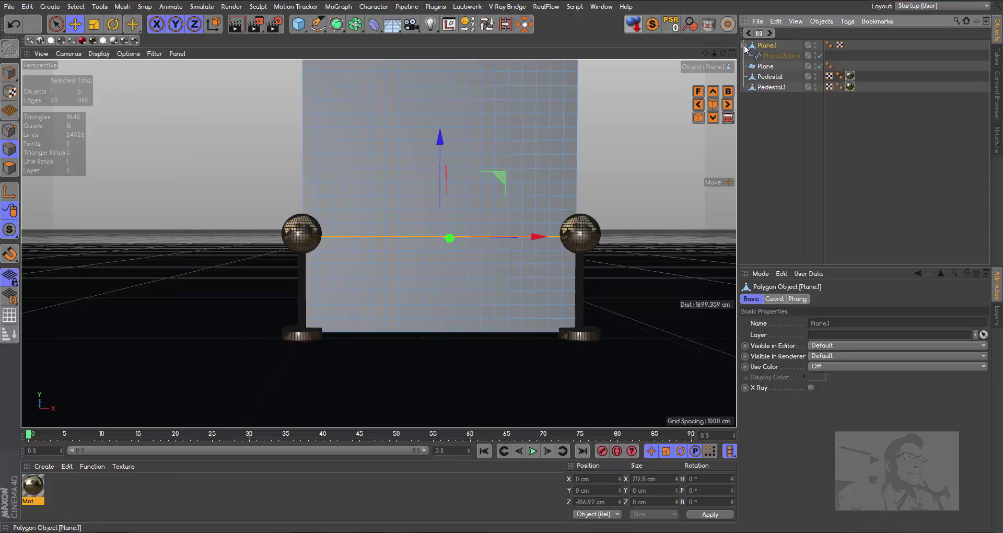
Step: Move Plane.1Spline to the scene's top level and rename it 'Raio'
click(776, 57)
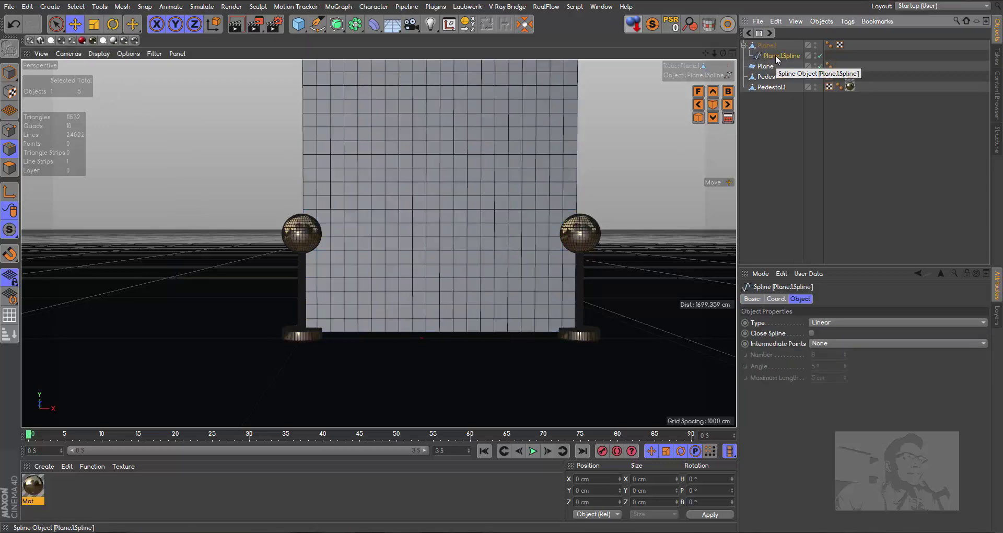
drag(775, 99, 775, 98)
double_click(773, 87)
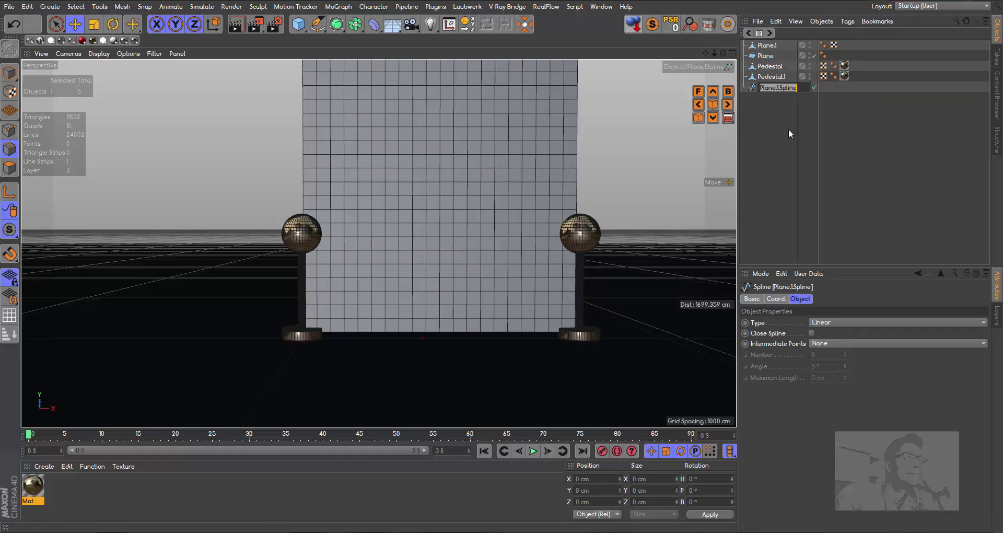
text(Raio)
key(Return)
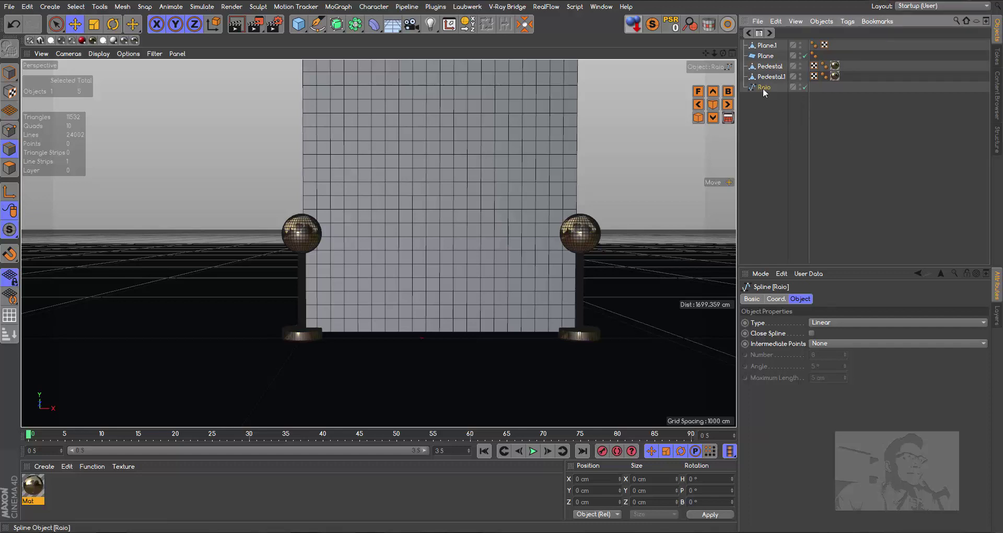
Step: Return to Model mode, undo a trial move of Raio, and select Plane.1
click(9, 73)
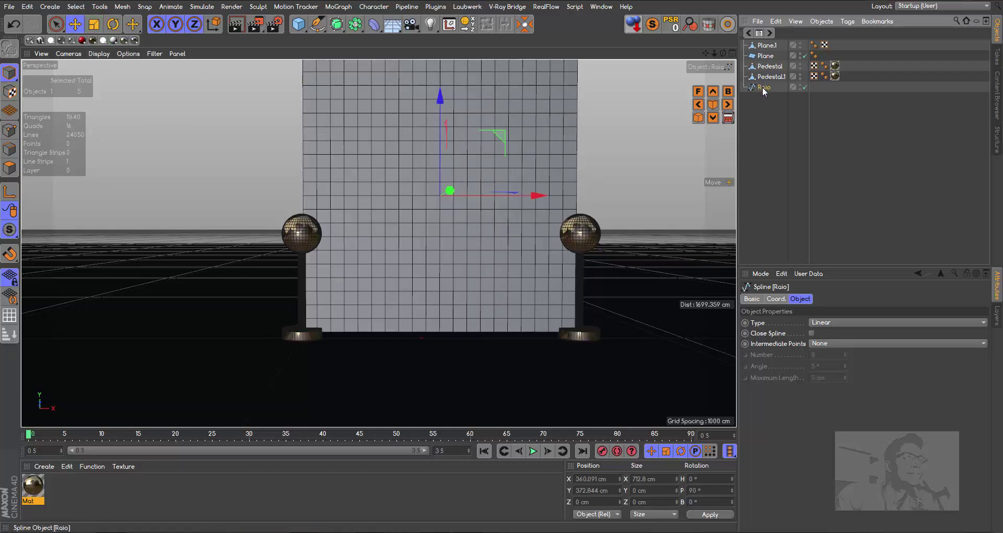
mouse_move(538, 195)
mouse_down()
mouse_move(342, 193)
mouse_move(378, 196)
mouse_up()
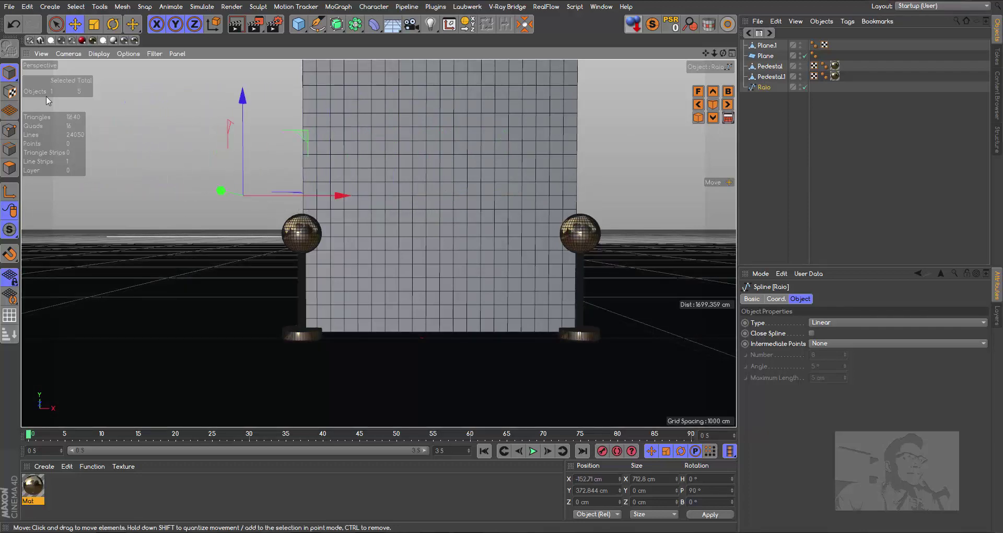
click(15, 23)
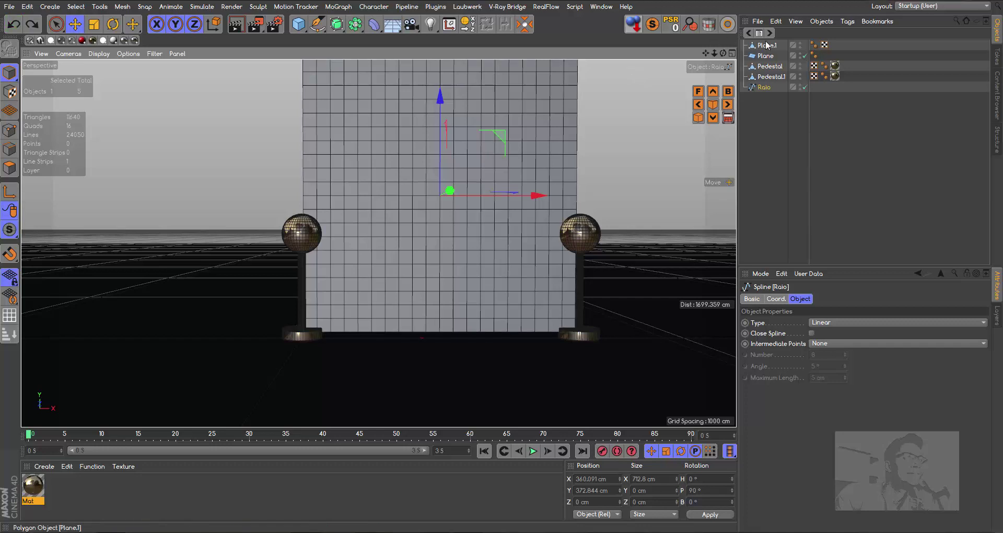
click(766, 46)
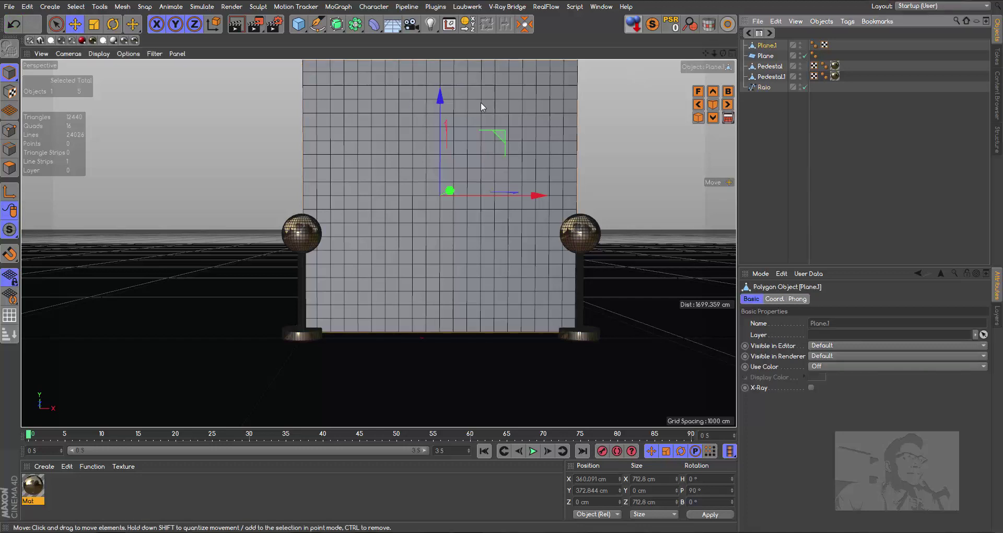
Step: Delete the upright wall plane Plane.1
key(Delete)
click(763, 77)
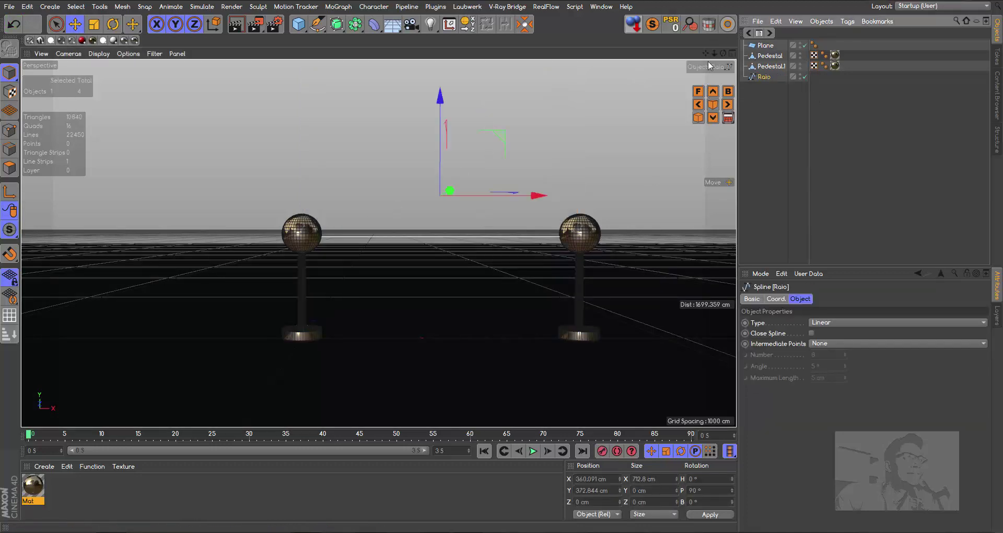
mouse_move(722, 52)
mouse_down()
mouse_move(722, 73)
mouse_move(721, 55)
mouse_move(759, 102)
mouse_up()
Step: Centre the Raio spline's axis with MagicCenter and reframe the view on the pedestals
click(669, 185)
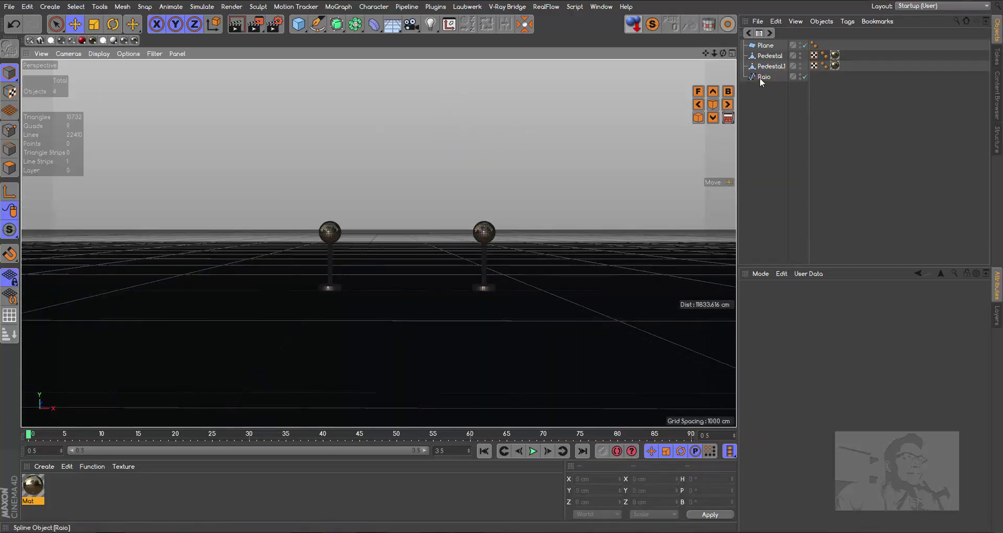
click(760, 77)
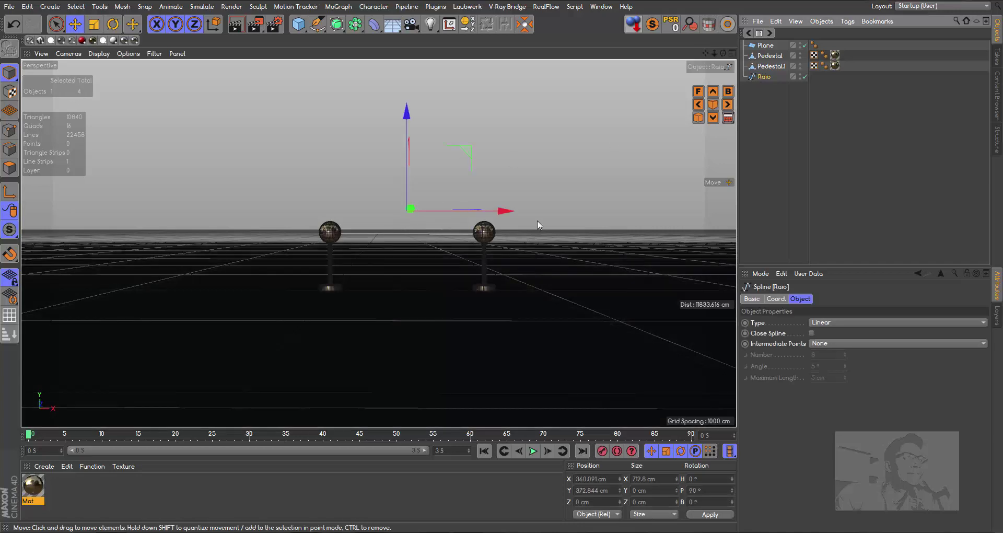
click(525, 23)
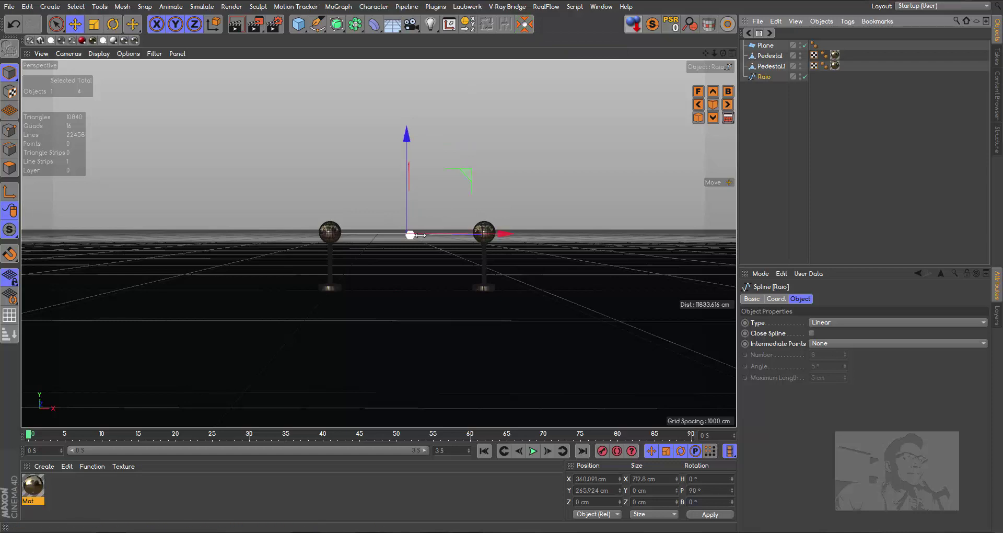
drag(723, 53, 378, 242)
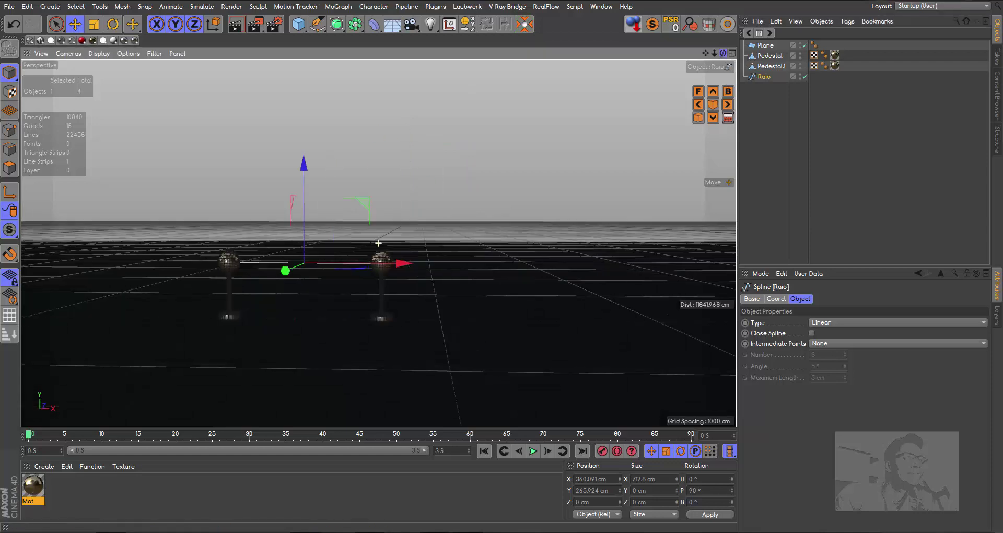
drag(705, 53, 378, 244)
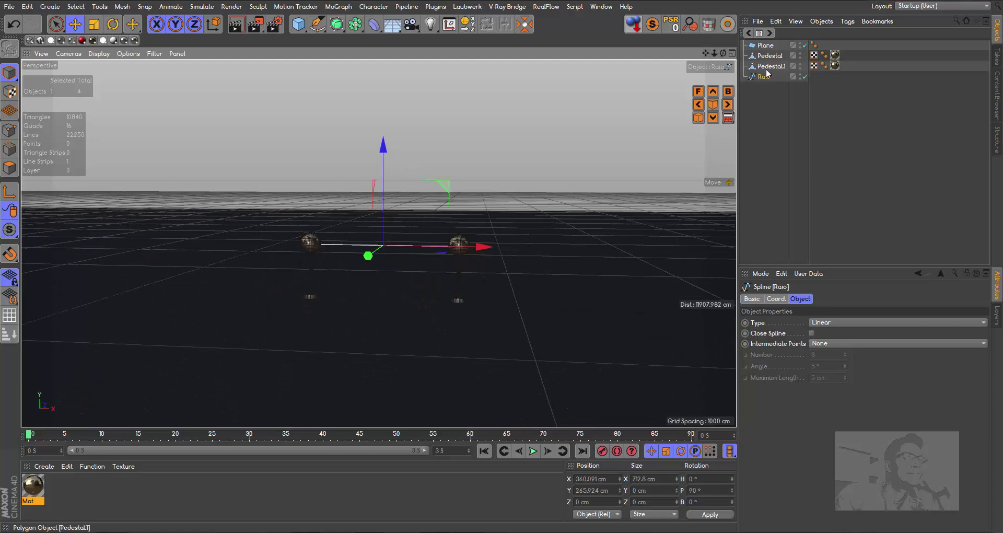
click(743, 77)
Step: Zoom in on the pedestals, disable the floor Plane's visibility, and select Raio
scroll(379, 243, up, 5)
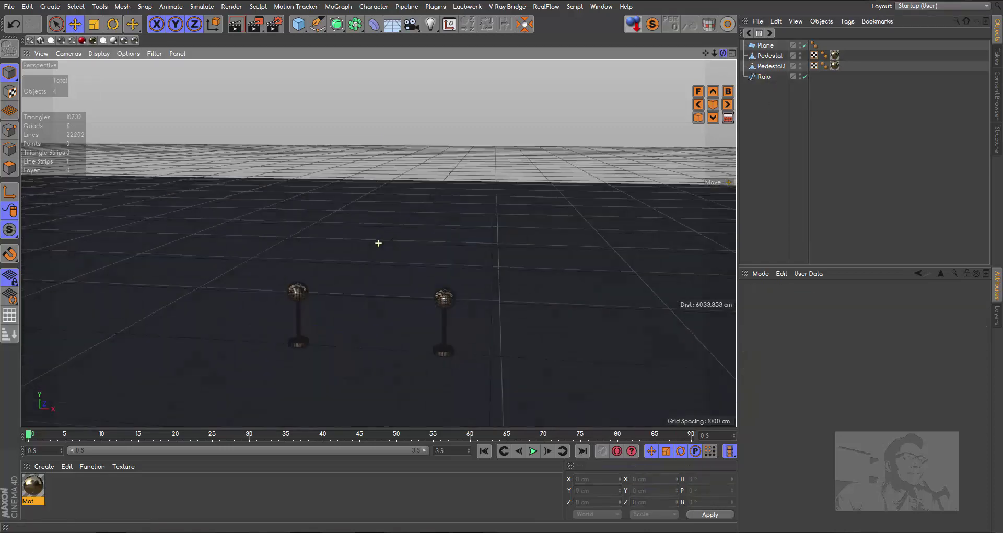
alt+drag(379, 243, 379, 243)
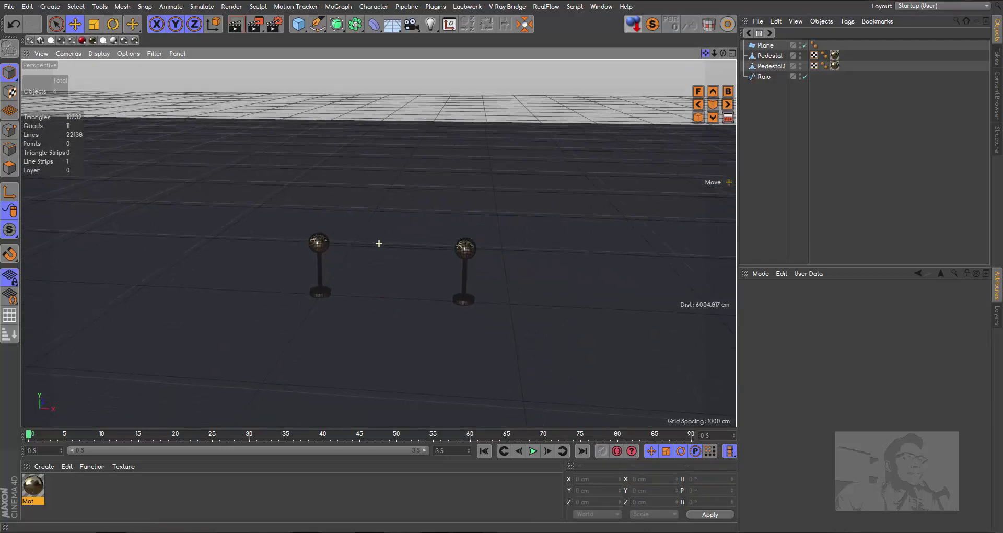
drag(712, 58, 714, 59)
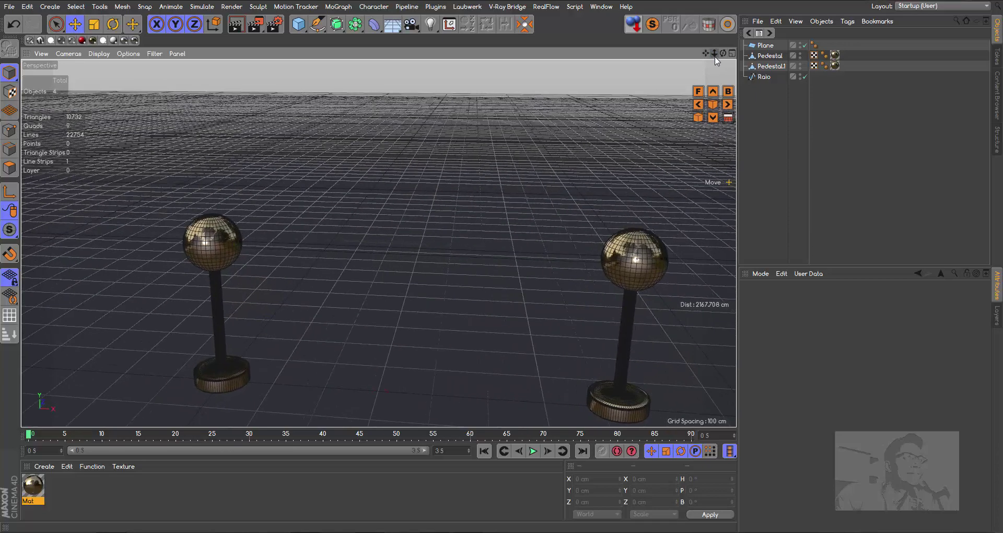
click(804, 46)
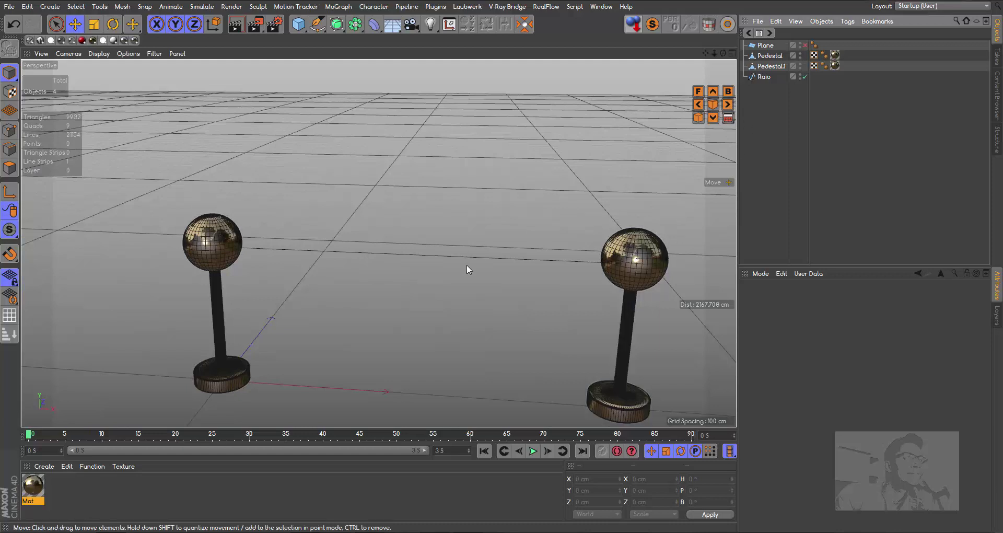
click(522, 260)
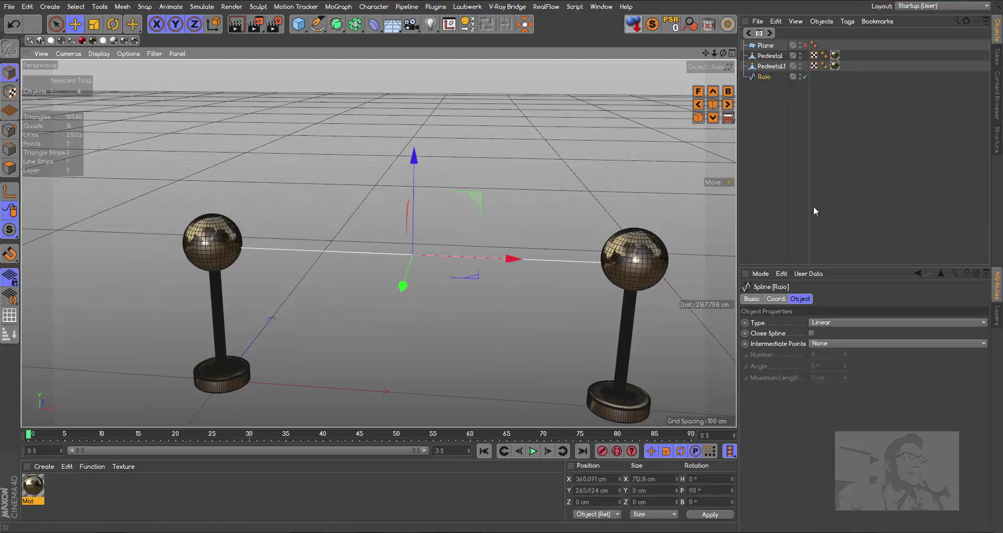
click(762, 79)
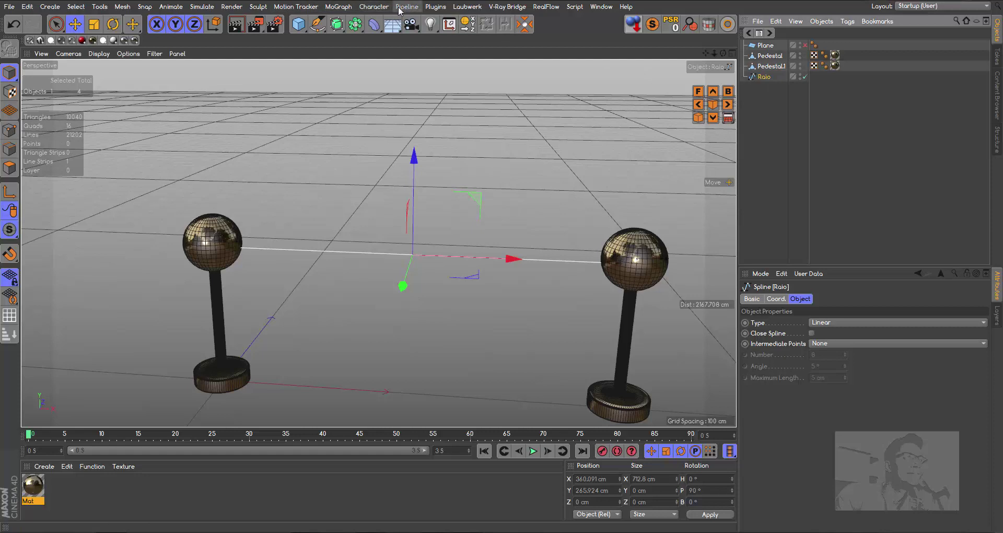
Step: Add a Displacer under Raio and set its Shading shader to Noise
click(373, 24)
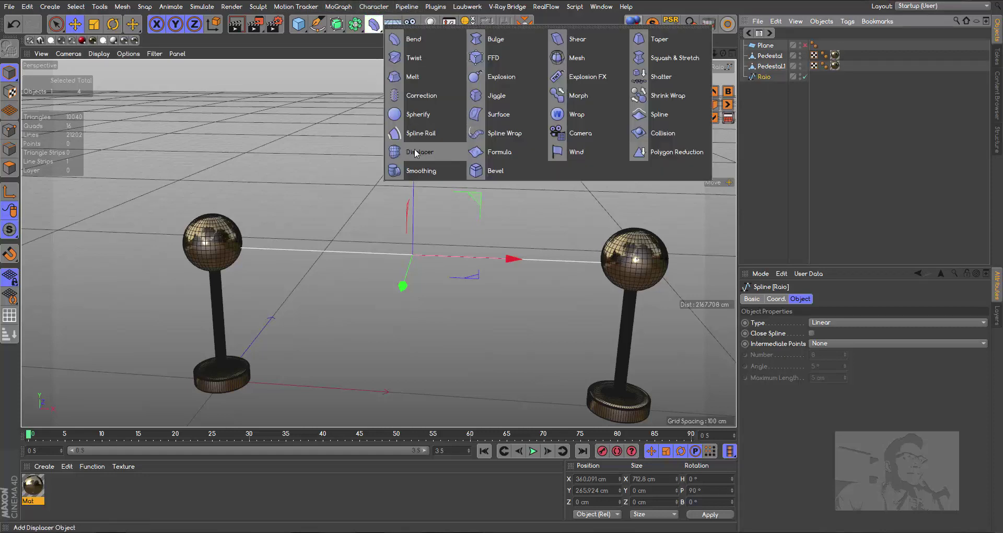
click(415, 150)
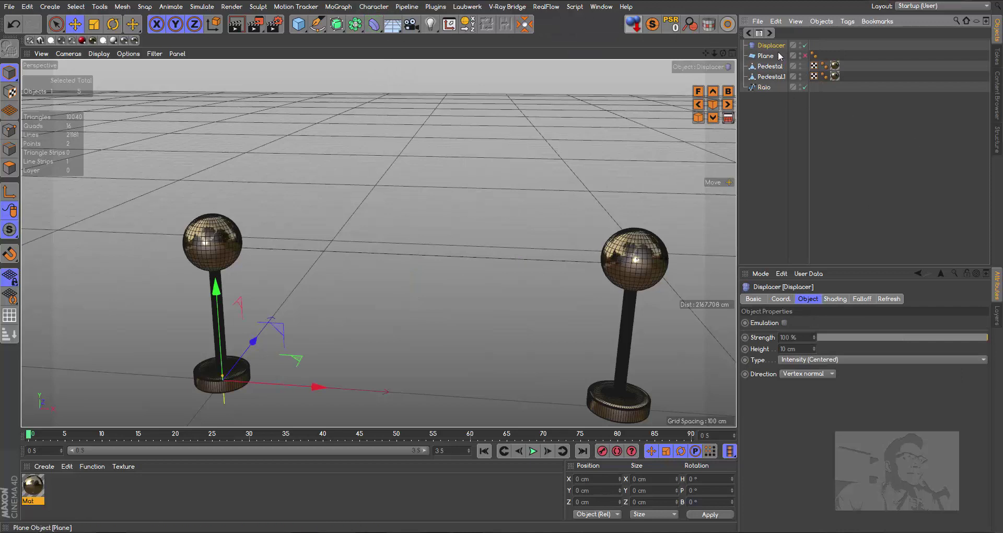
drag(776, 47, 767, 92)
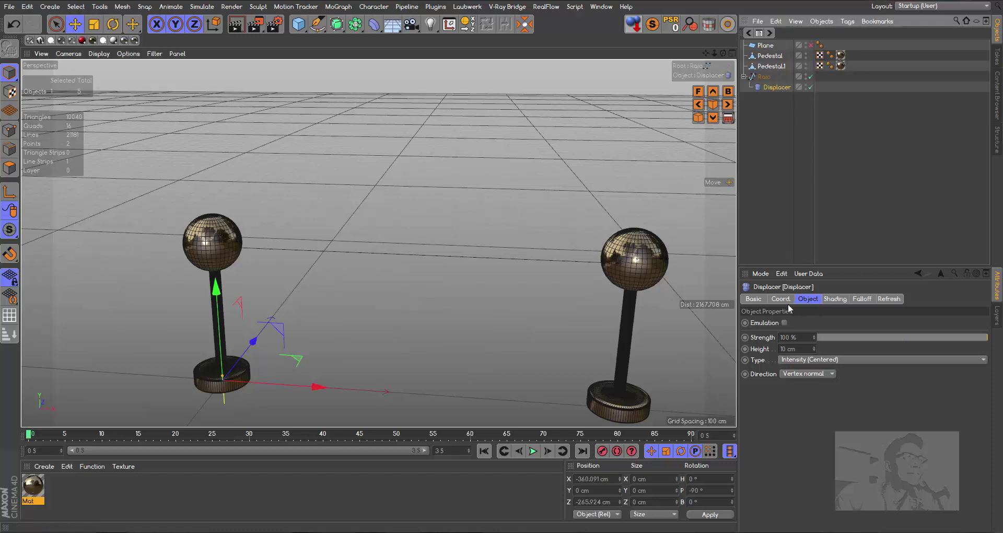
click(835, 299)
click(779, 333)
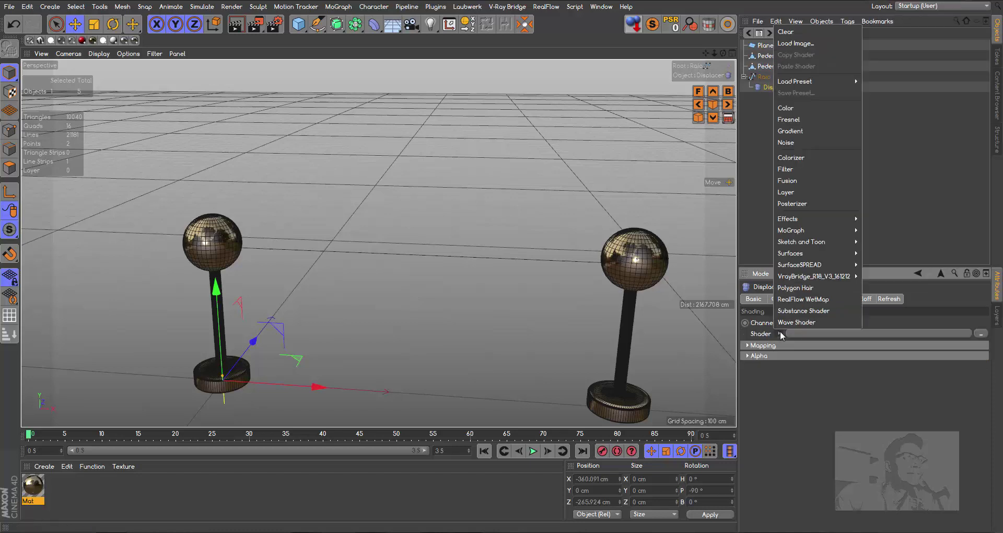
click(796, 141)
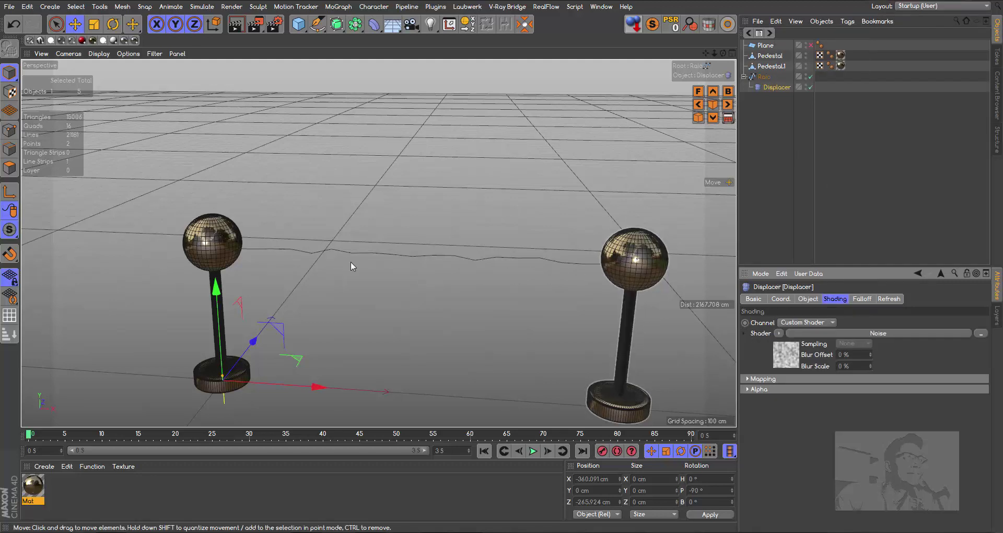
mouse_move(724, 54)
mouse_down()
mouse_move(378, 243)
mouse_move(365, 284)
mouse_up()
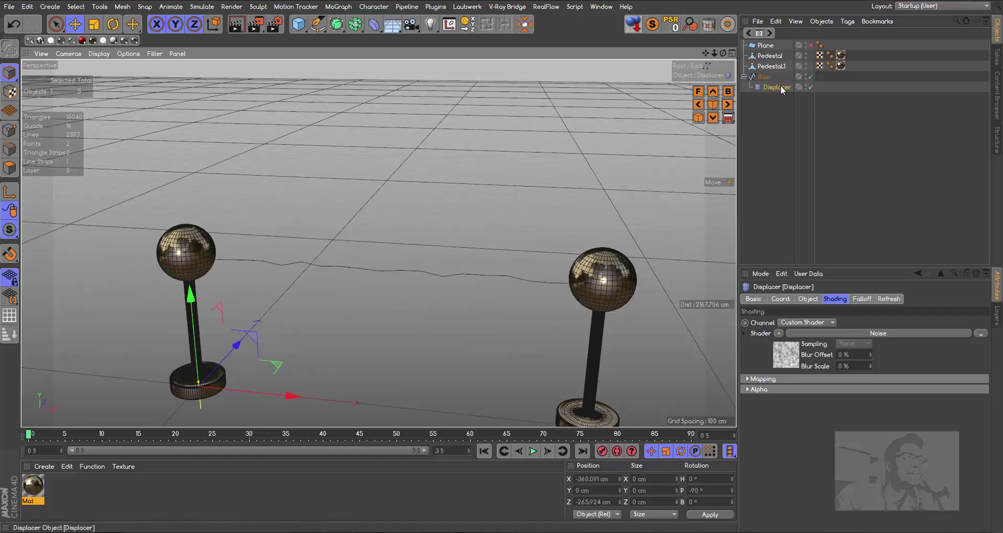
Step: Set the Displacer's Height to 25 cm
click(790, 353)
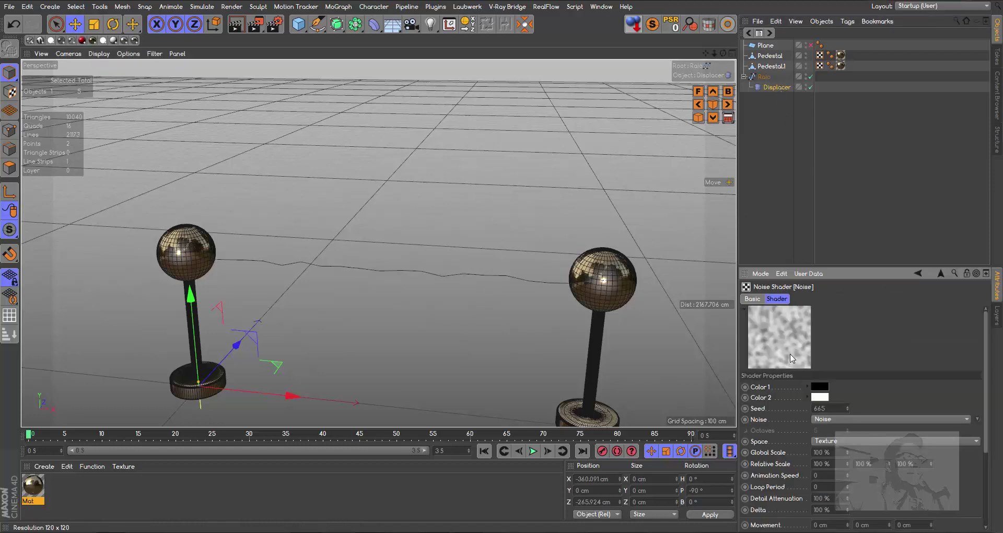
click(853, 229)
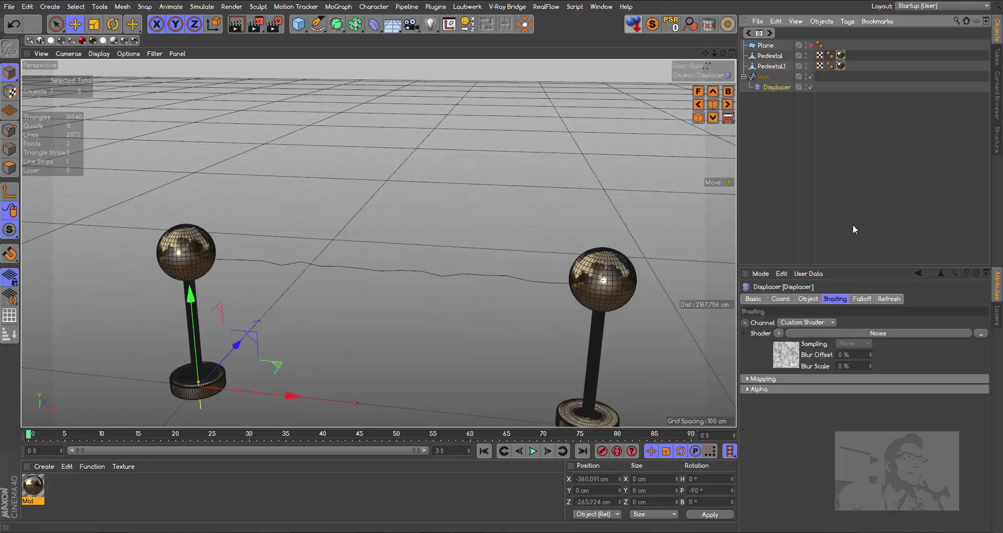
click(809, 300)
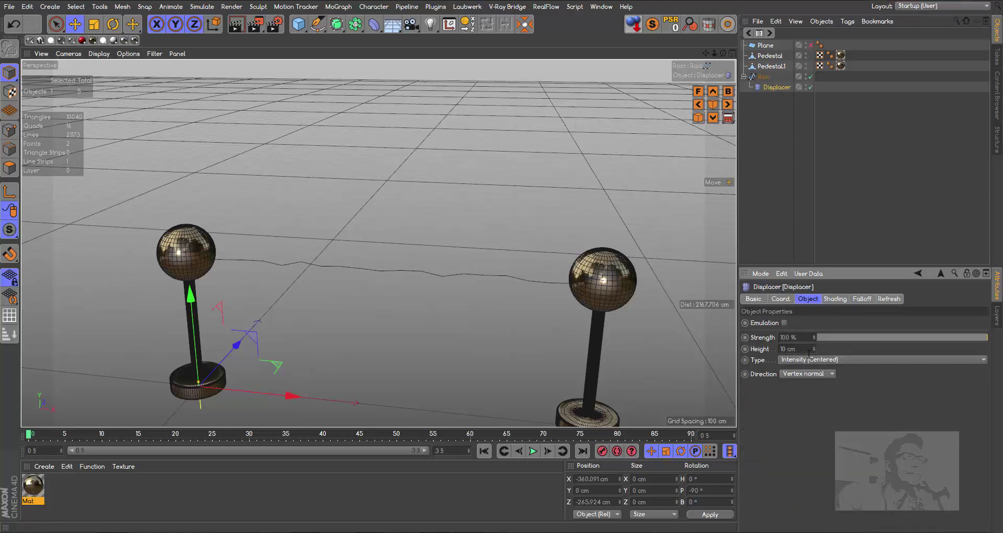
text(20)
key(Return)
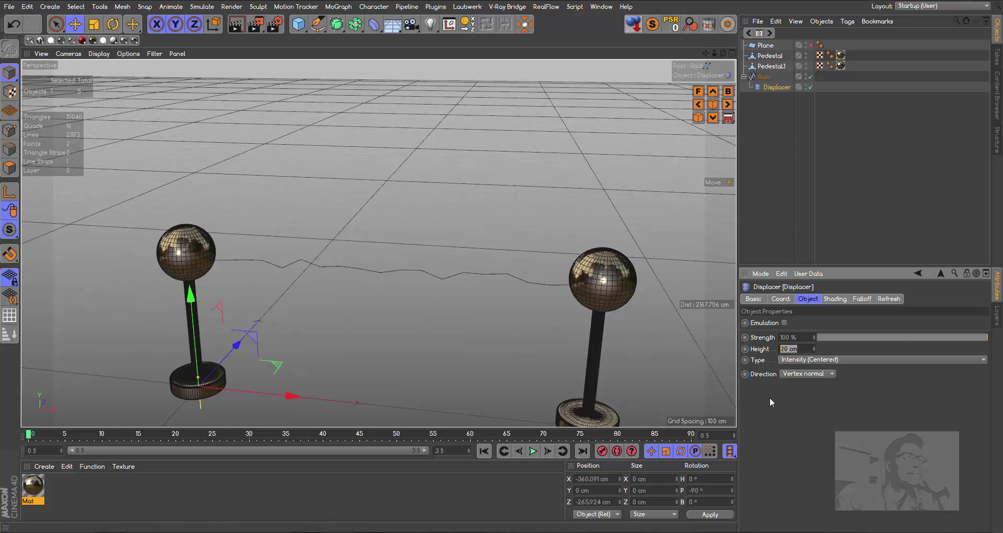
text(25)
key(Return)
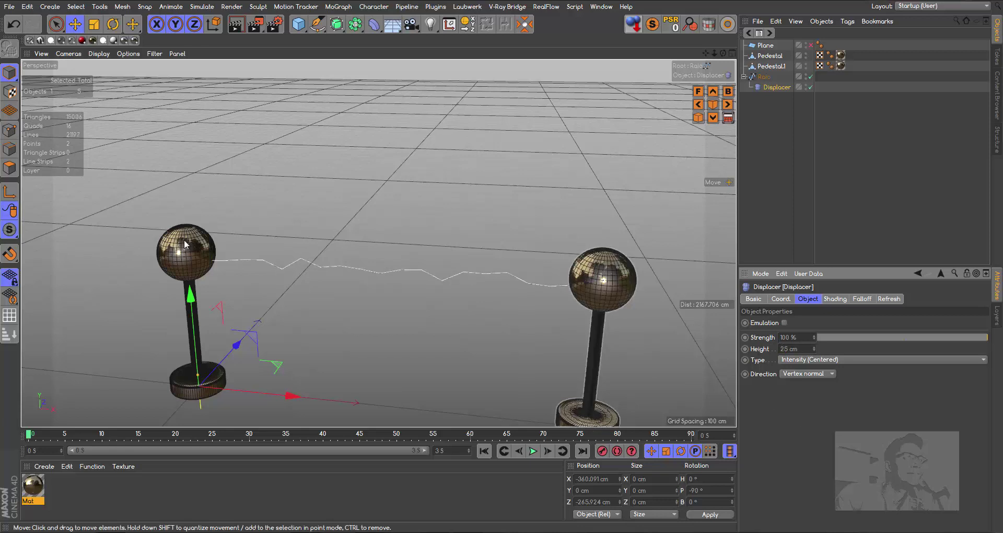
Step: Give the Noise shader an Animation Speed of 20 and play the timeline
click(836, 299)
click(790, 357)
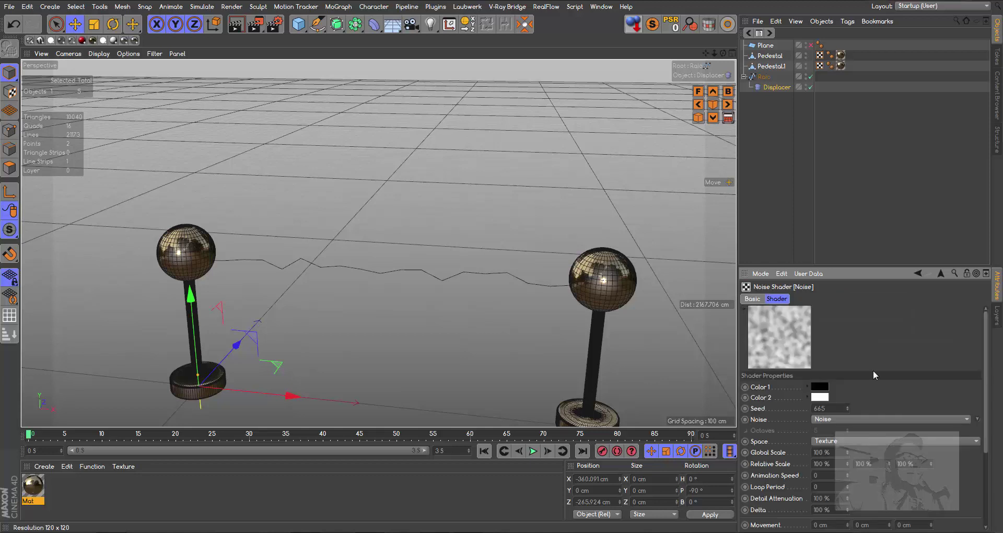
drag(988, 356, 986, 419)
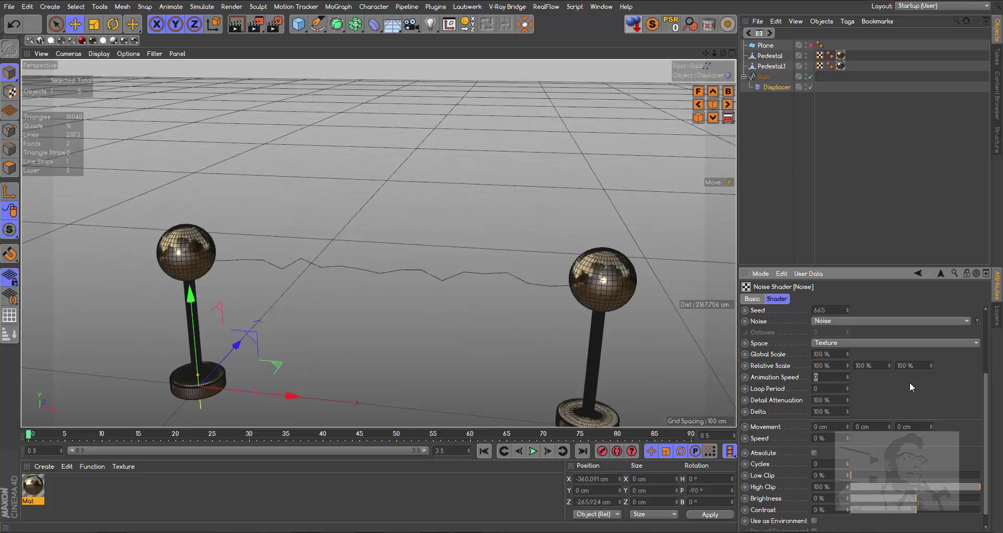
text(20)
key(F8)
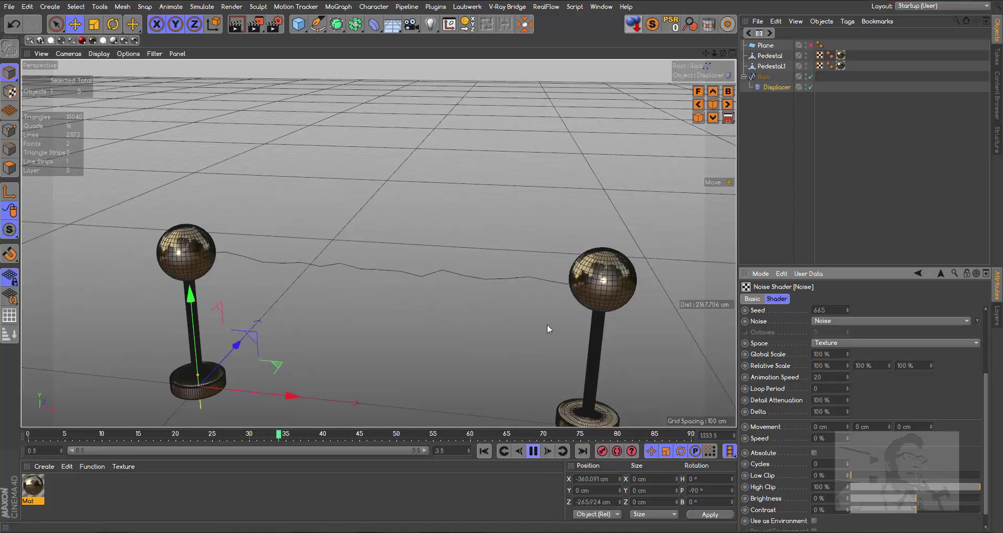
Step: Set the Displacer Height to 35 cm and preview the arc's animation
click(535, 451)
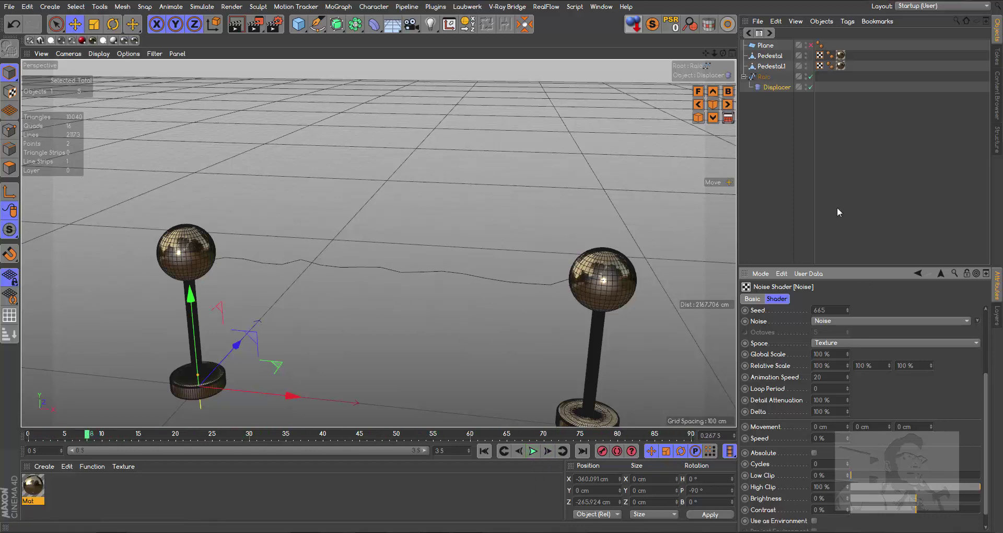
click(768, 86)
click(808, 298)
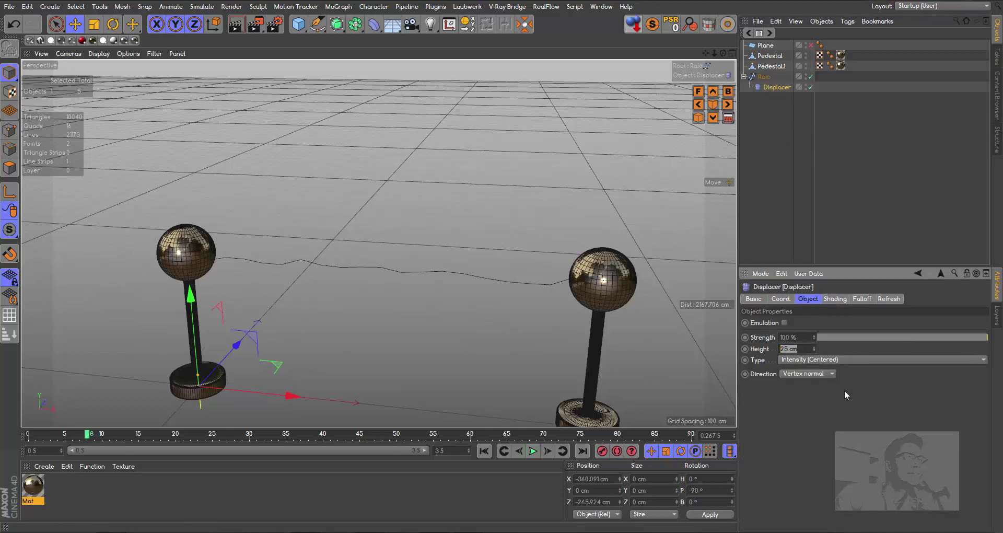
text(35)
key(Return)
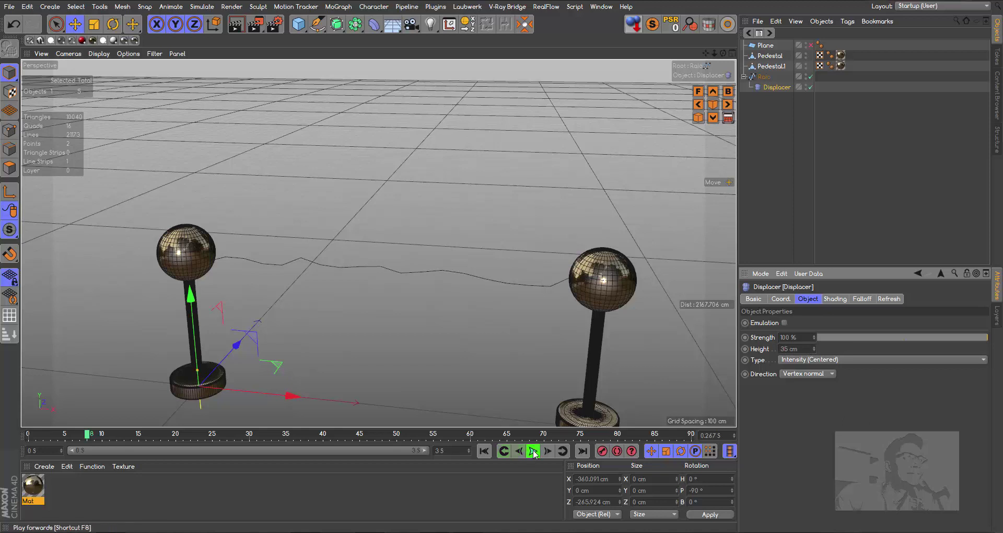
click(533, 450)
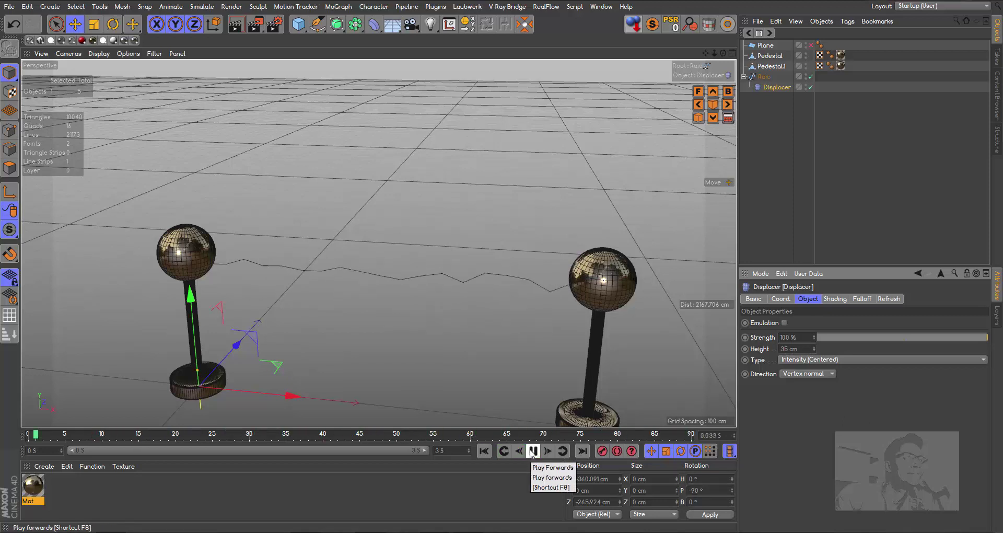
click(533, 450)
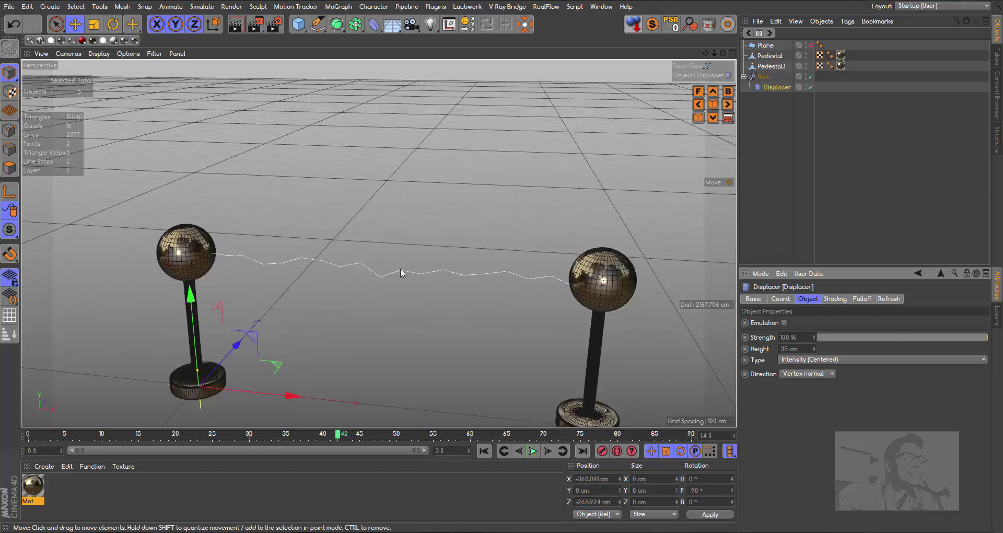
Step: Add a Circle spline, move it up beside the Raio arc, and shrink it to about 6.2 cm across
click(337, 23)
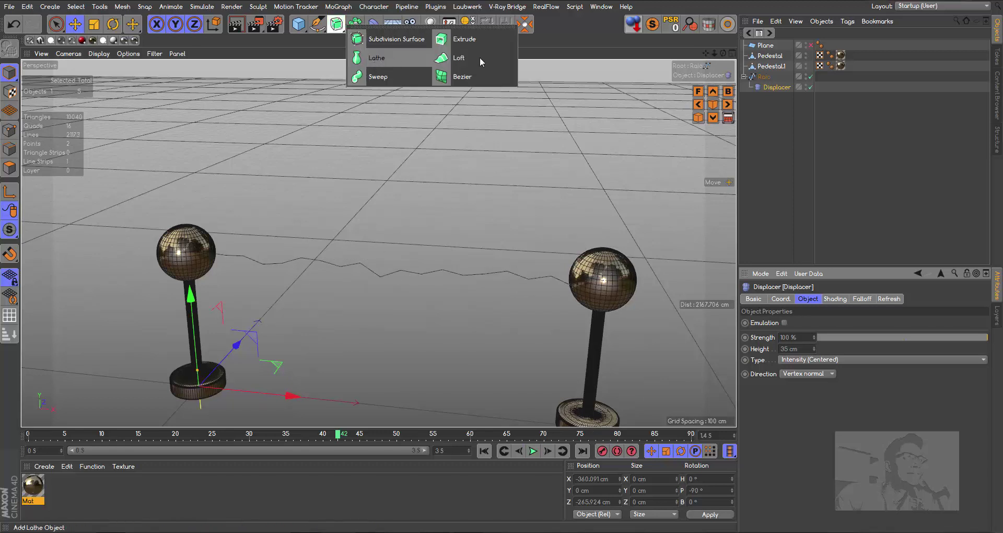
click(317, 24)
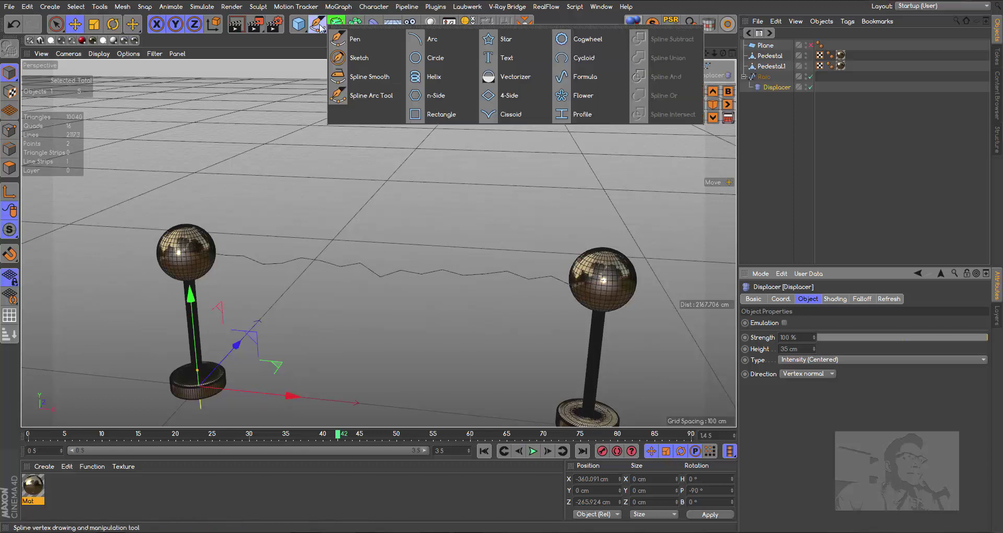
click(434, 58)
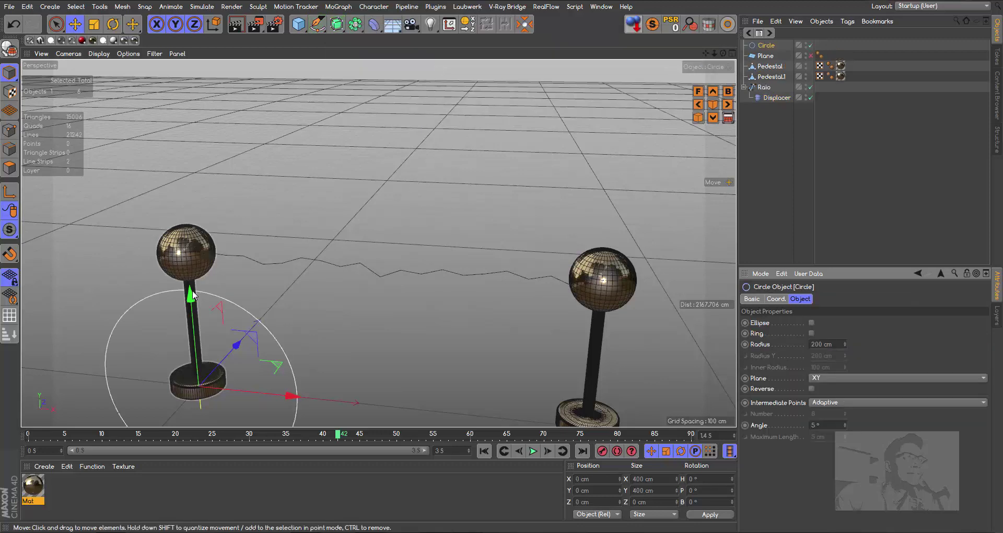
drag(196, 277, 234, 157)
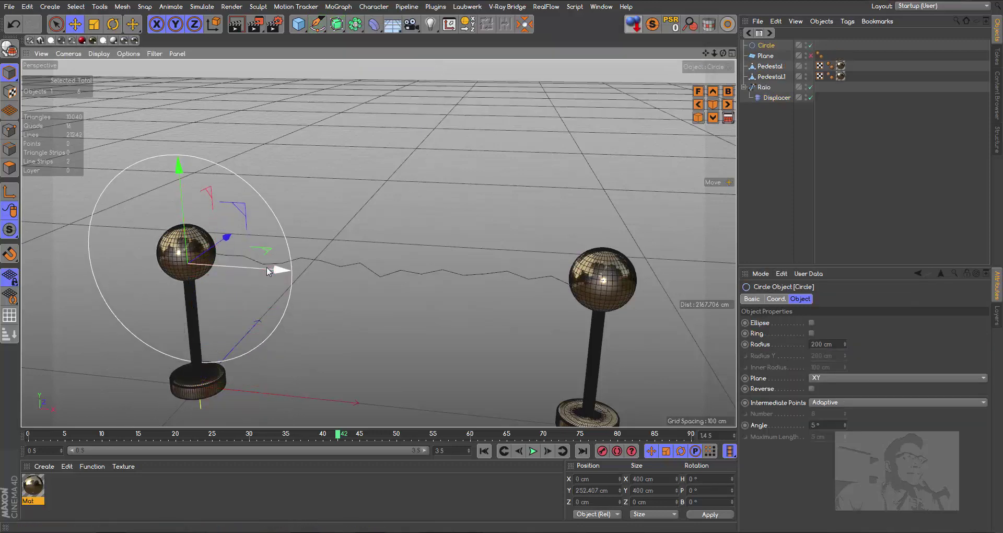
drag(279, 270, 418, 279)
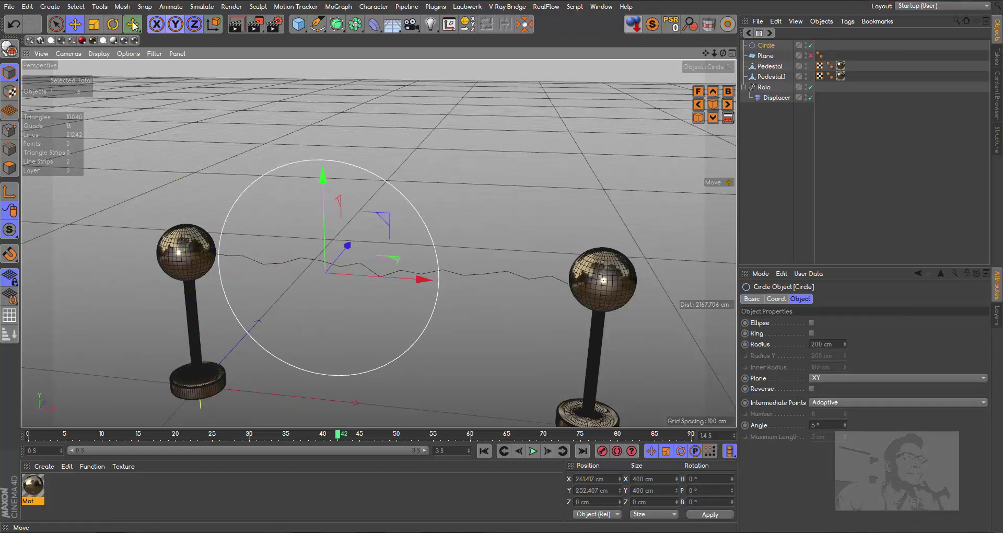
click(94, 24)
drag(571, 151, 173, 99)
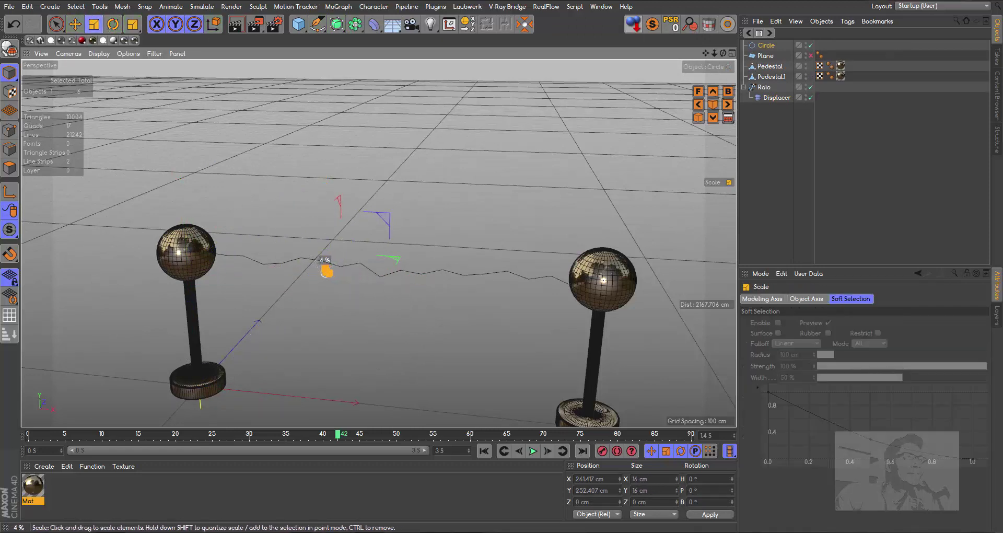
mouse_move(654, 195)
mouse_down()
mouse_move(333, 146)
mouse_move(343, 151)
mouse_move(348, 141)
mouse_up()
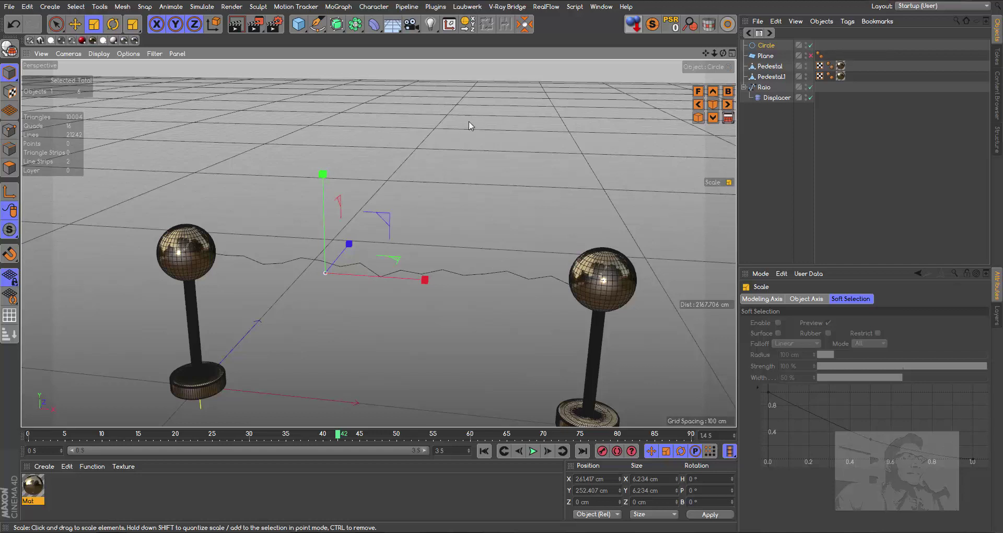
Step: Add a Sweep and place the Circle and Raio splines inside it as children
drag(336, 23, 373, 77)
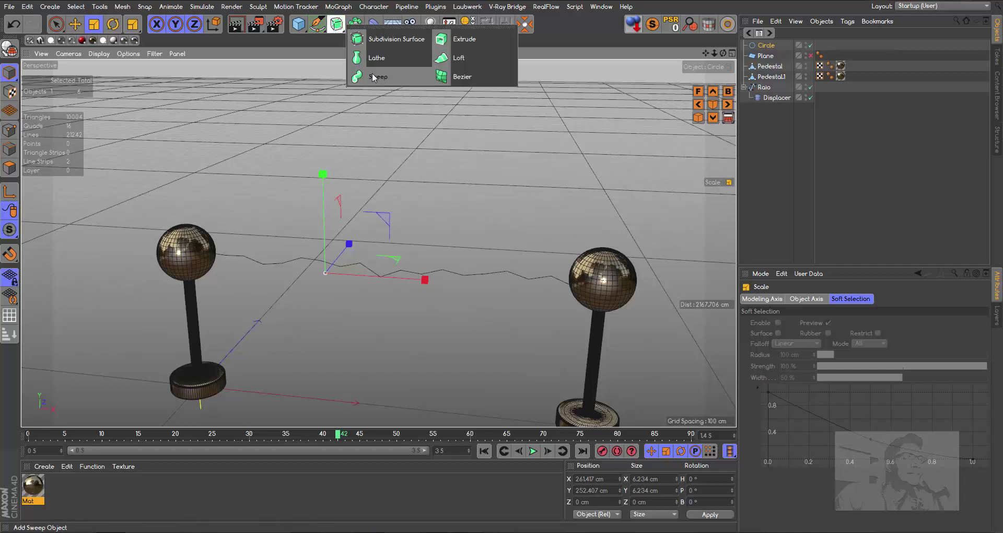
click(377, 79)
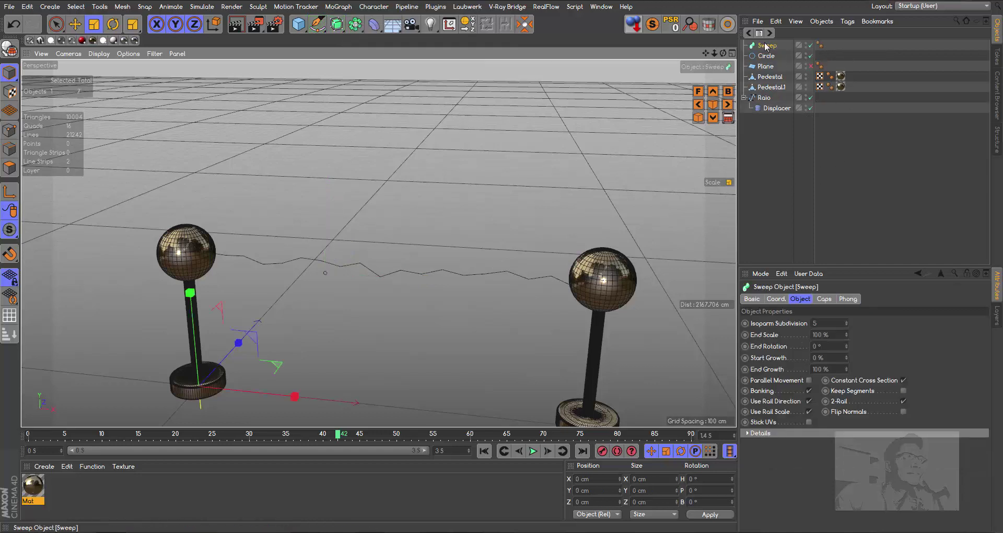
drag(765, 46, 770, 148)
drag(766, 45, 769, 54)
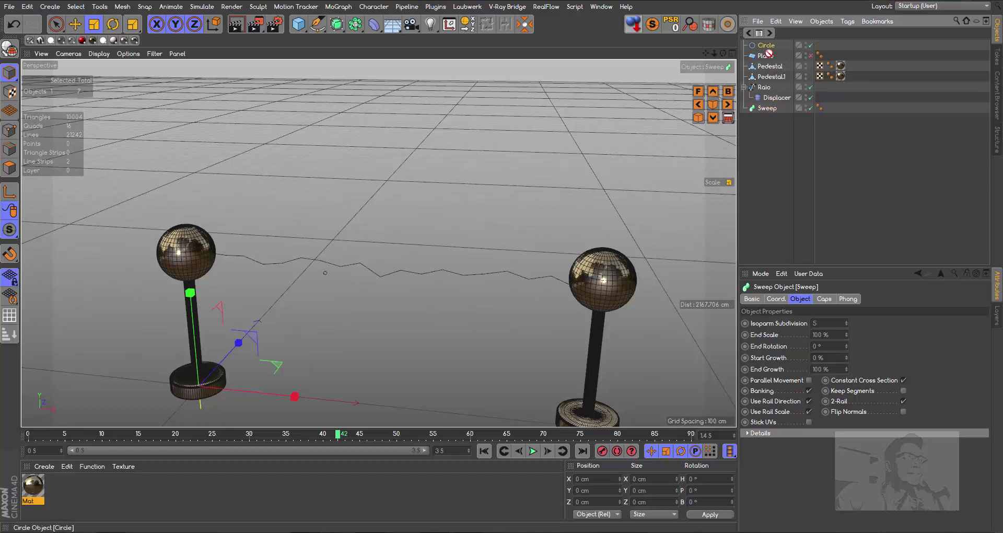
drag(771, 152, 770, 151)
drag(764, 76, 761, 149)
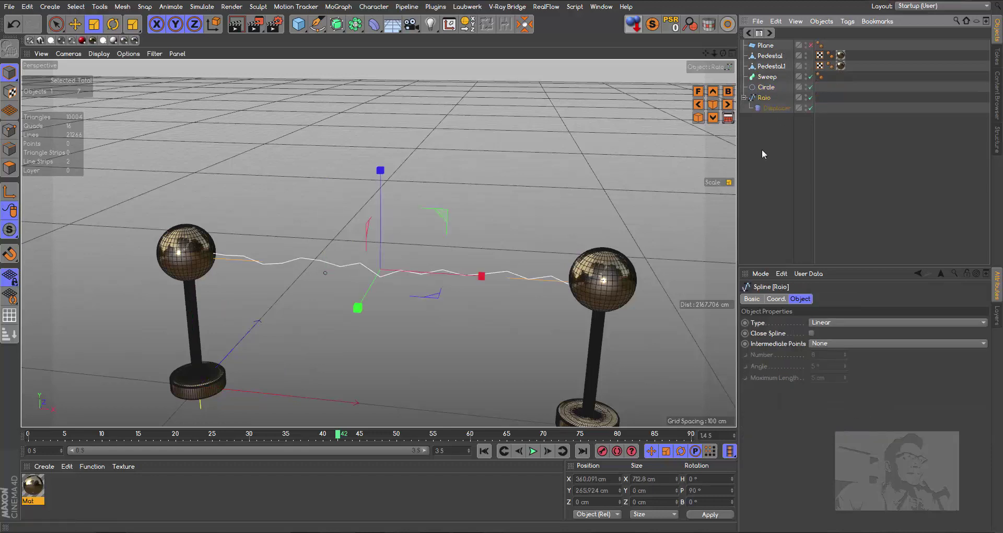
click(766, 87)
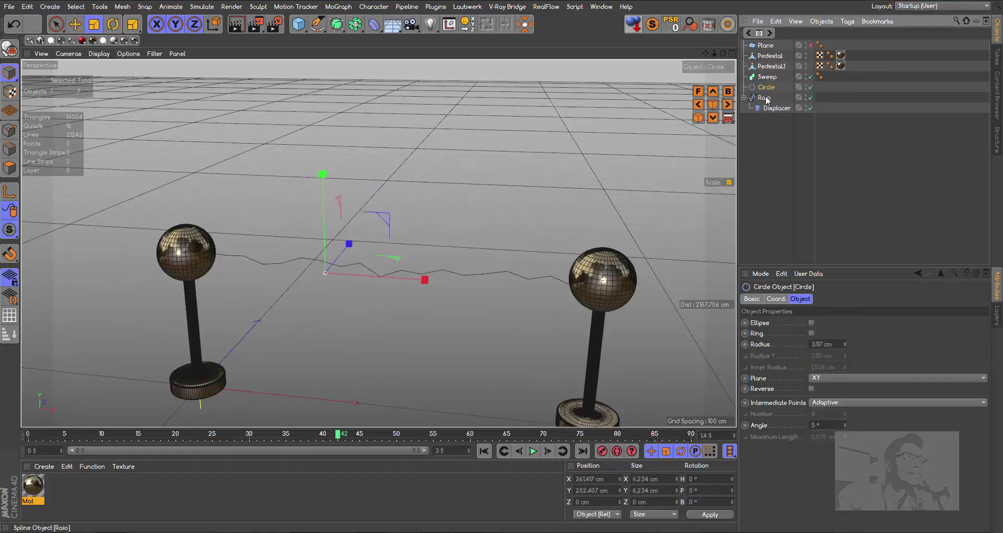
ctrl+click(765, 98)
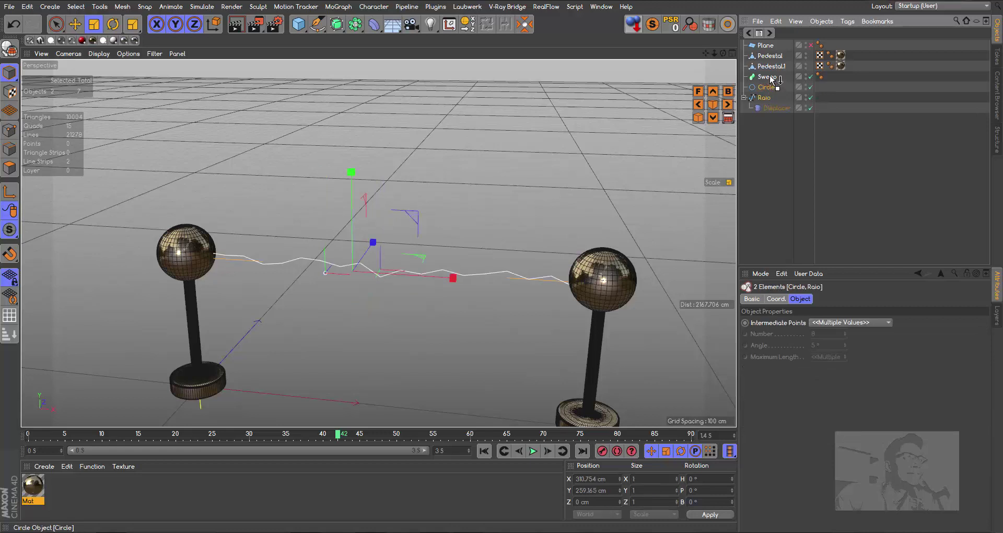
drag(772, 79, 767, 77)
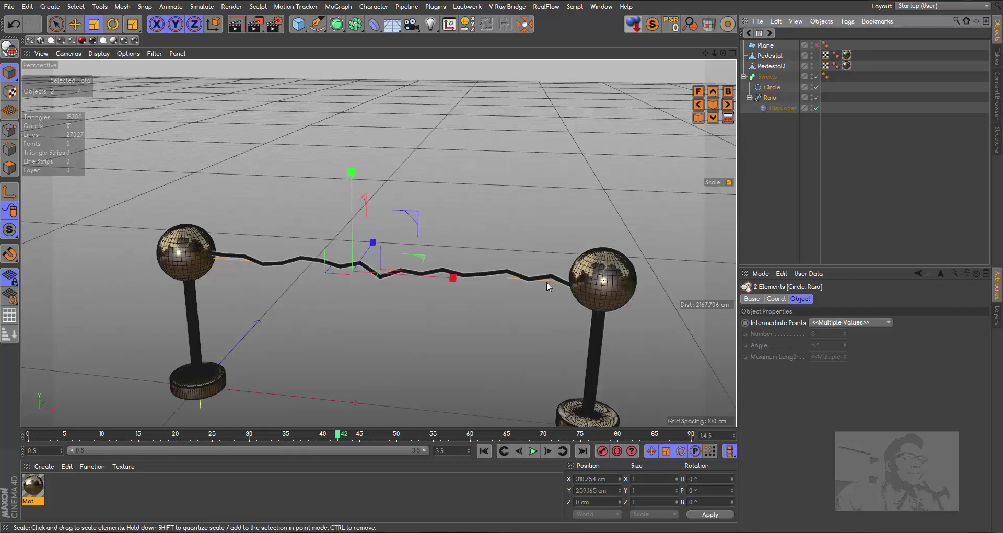
Step: Set the Circle profile's radius to 2 cm for a thin tube
click(772, 87)
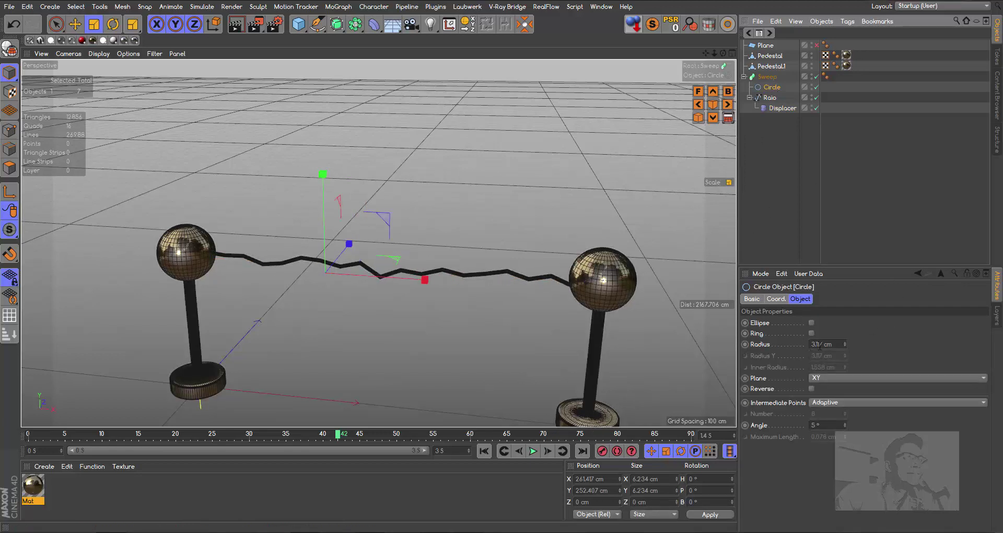
click(844, 345)
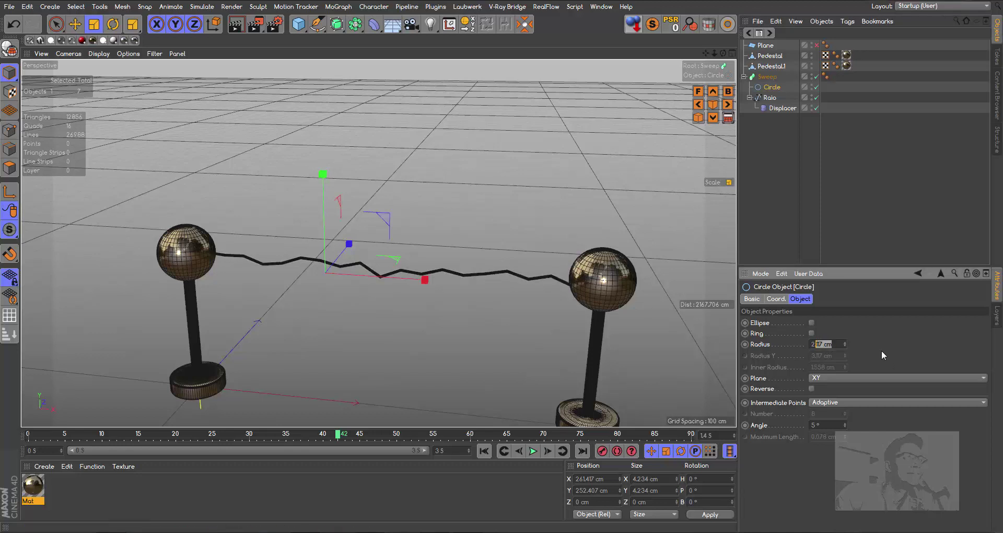
key(Delete)
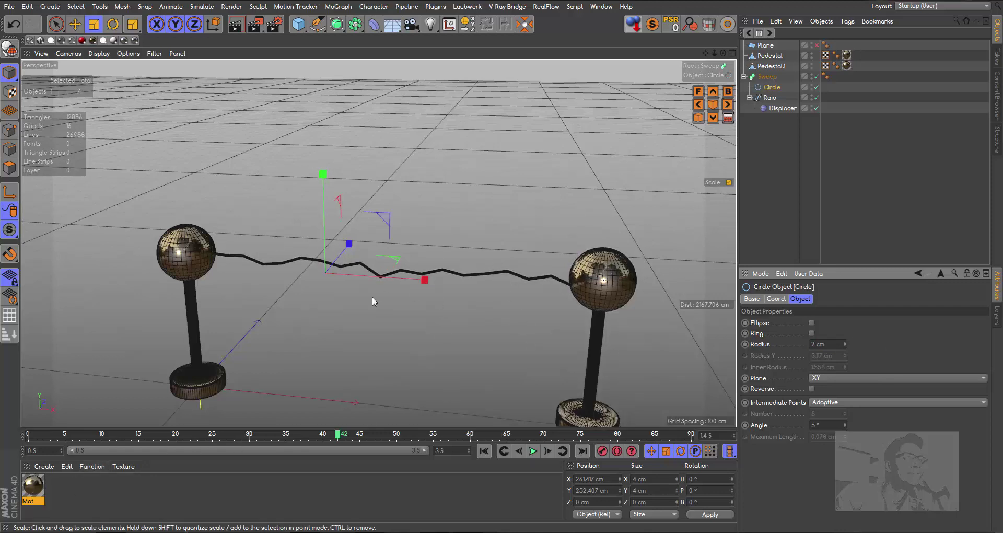
Step: Create material Mat.1, turn off Color and Reflectance, and open the Luminance texture list
double_click(54, 489)
double_click(38, 487)
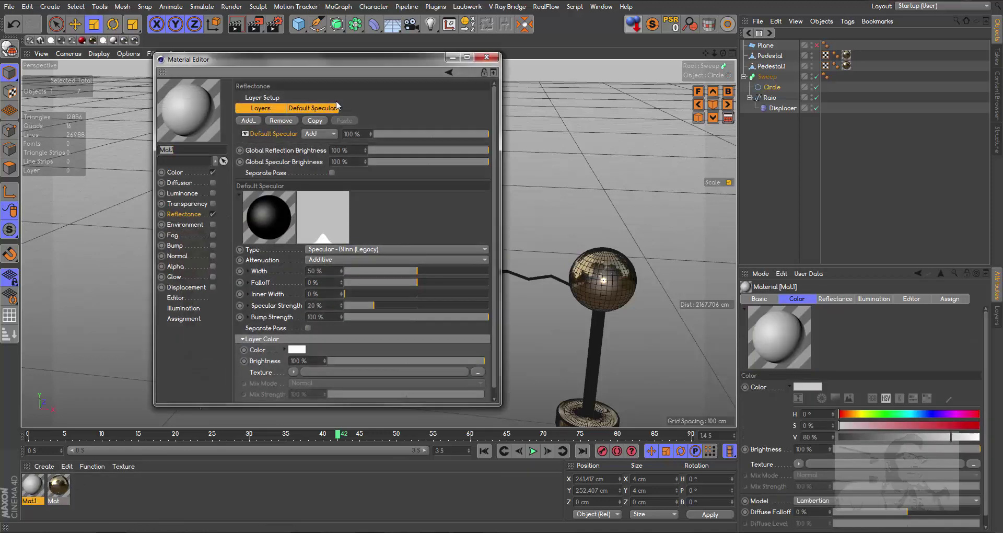
drag(355, 66, 774, 87)
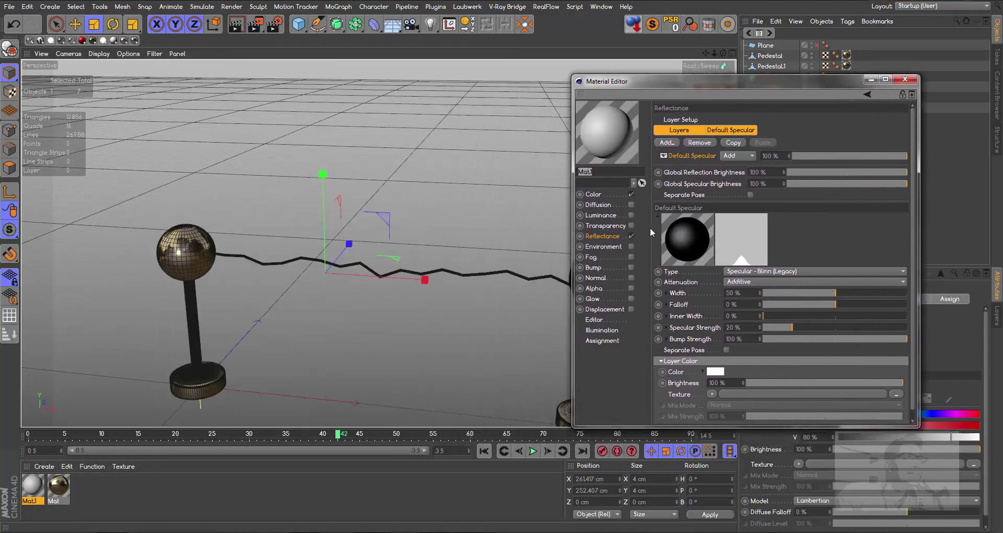
click(631, 194)
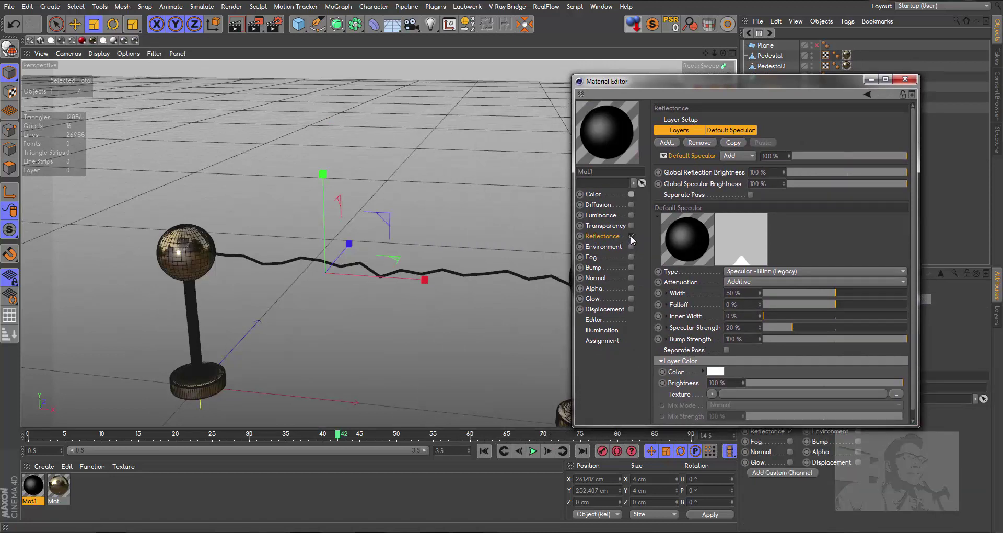
click(631, 235)
click(607, 214)
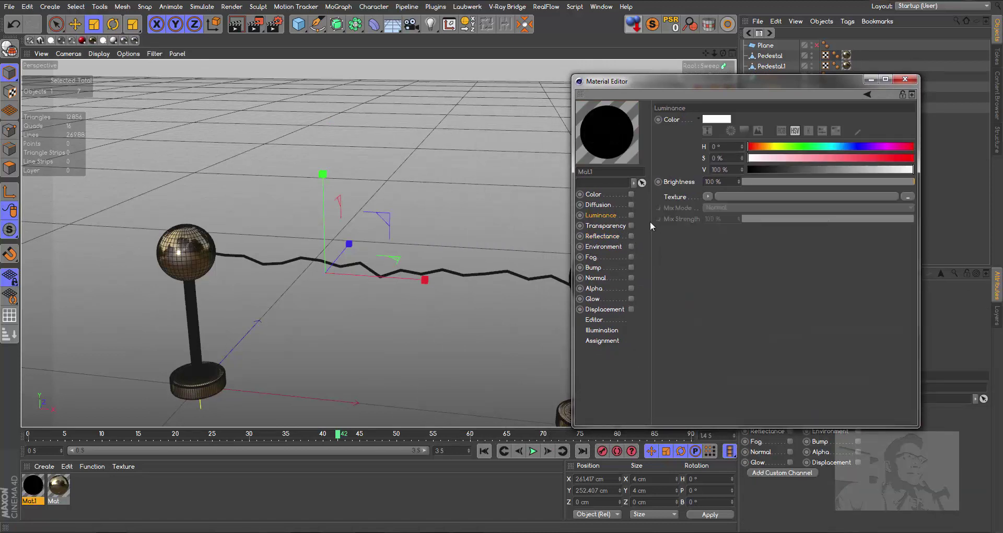
click(707, 196)
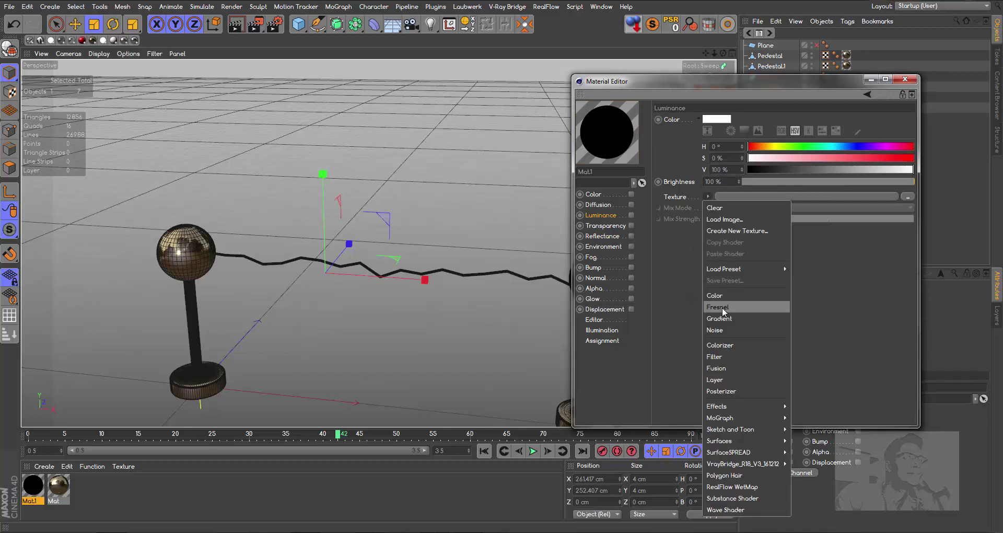
Step: Use a Fresnel luminance texture with a light cyan-to-white gradient, midpoint shifted right
click(723, 310)
click(710, 220)
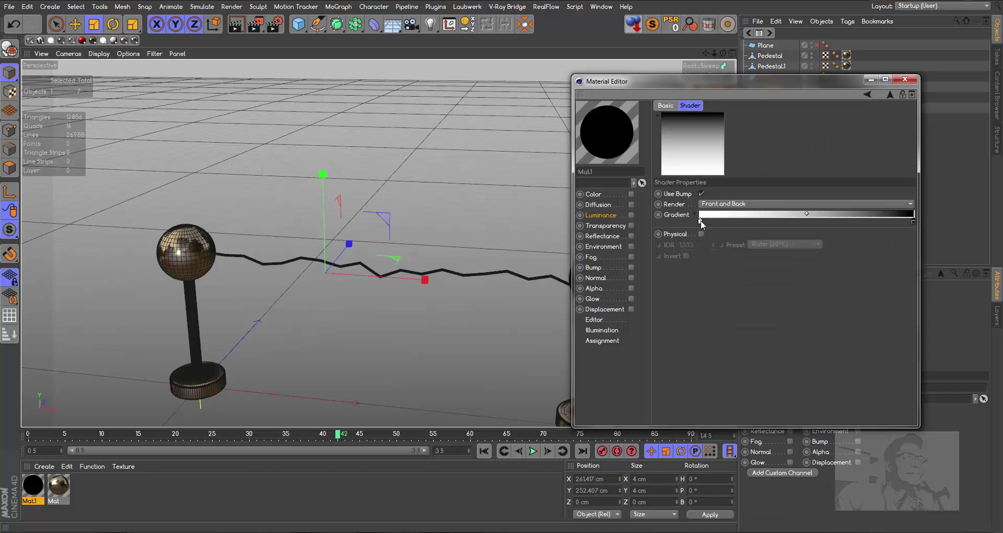
double_click(701, 221)
mouse_move(714, 218)
mouse_down()
mouse_move(723, 218)
mouse_move(699, 231)
mouse_up()
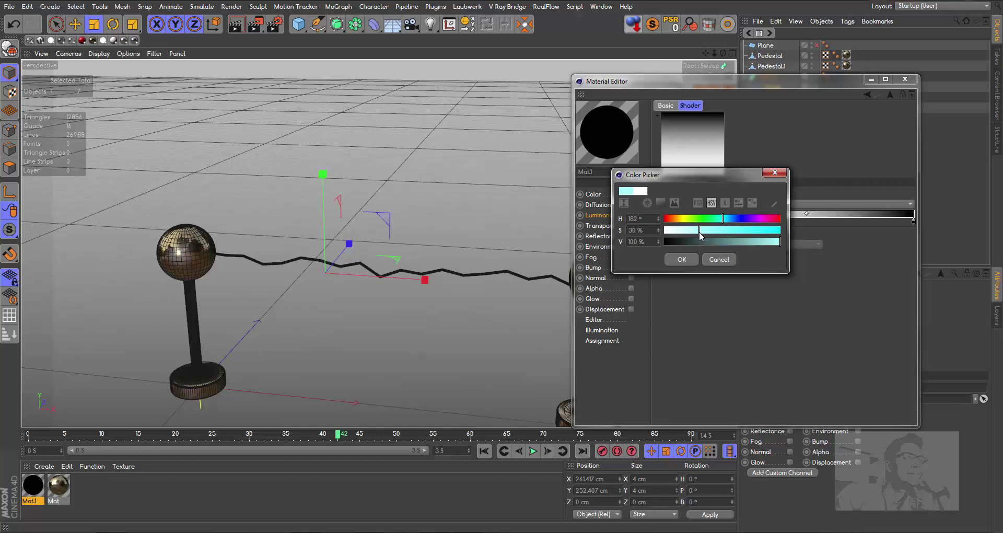
click(682, 260)
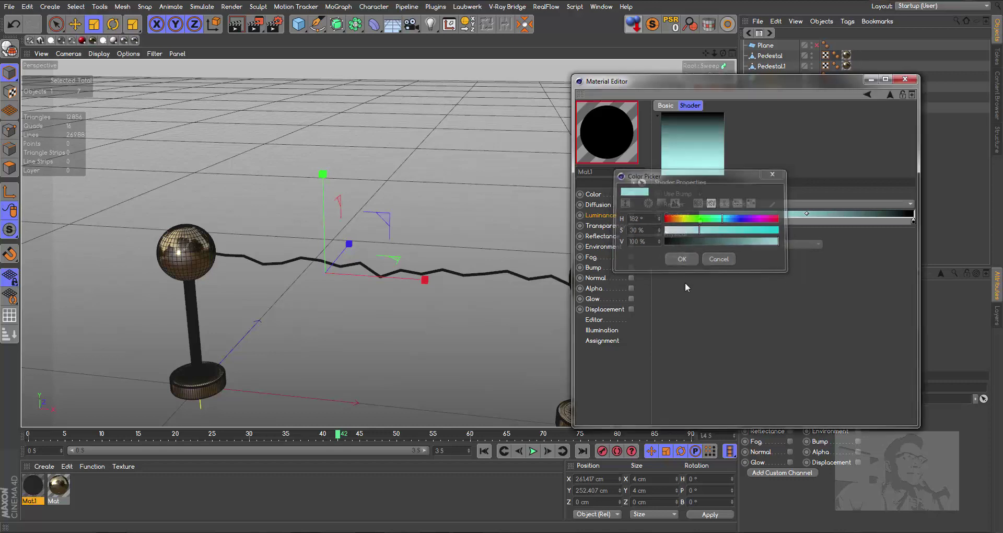
double_click(913, 221)
click(990, 242)
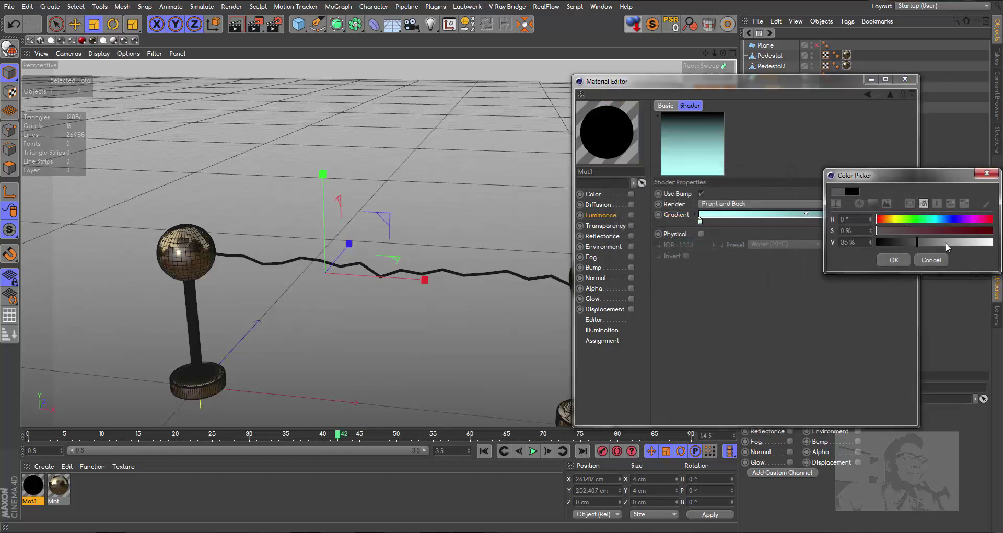
click(893, 260)
drag(810, 217, 865, 217)
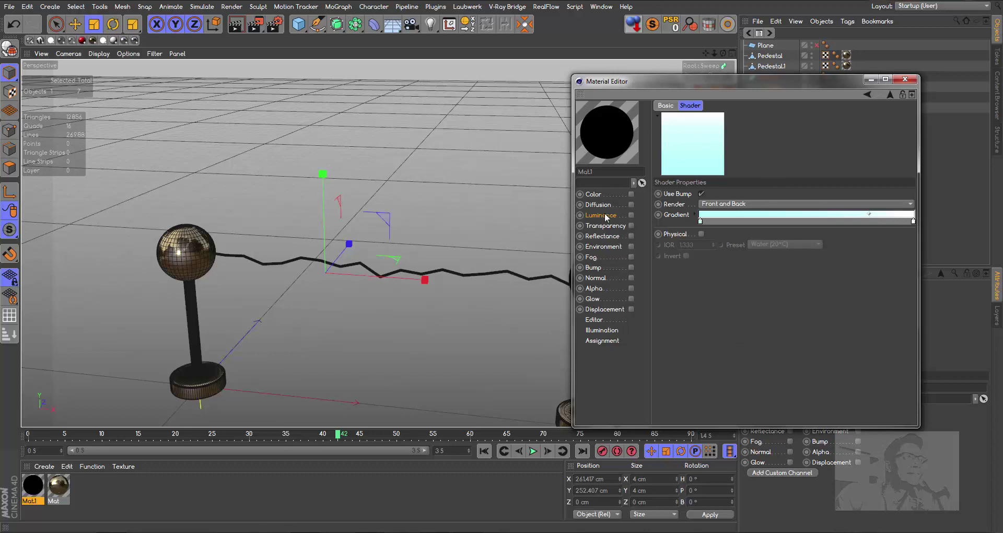
Step: Turn on GI Area Light in Mat.1's Illumination settings
click(632, 214)
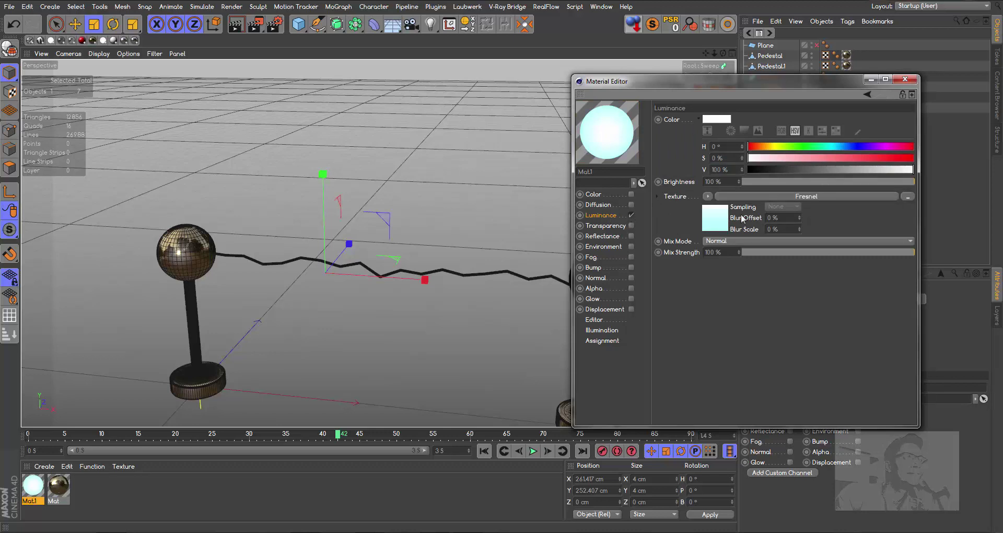
click(605, 330)
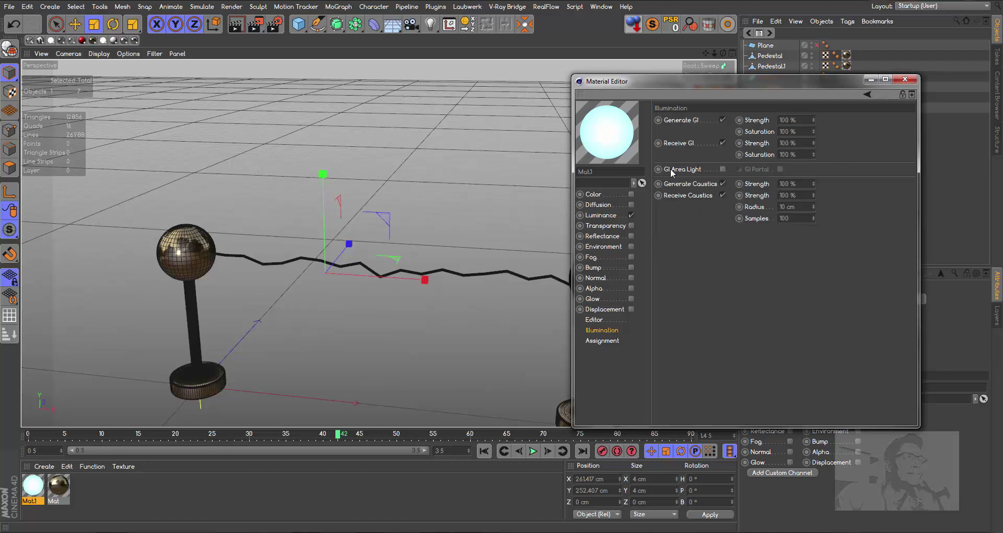
click(722, 170)
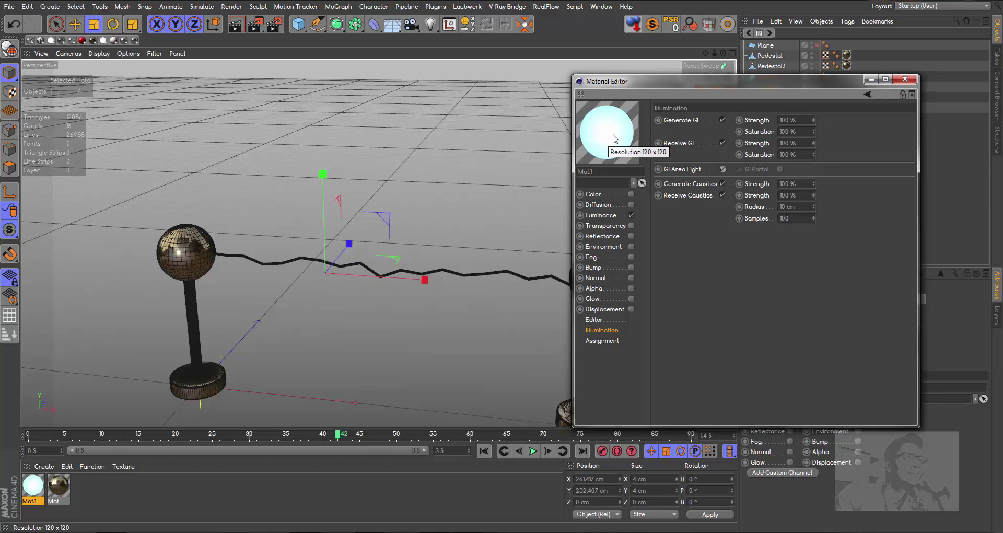
Step: Invert the gradient of the Fresnel luminance shader
click(601, 215)
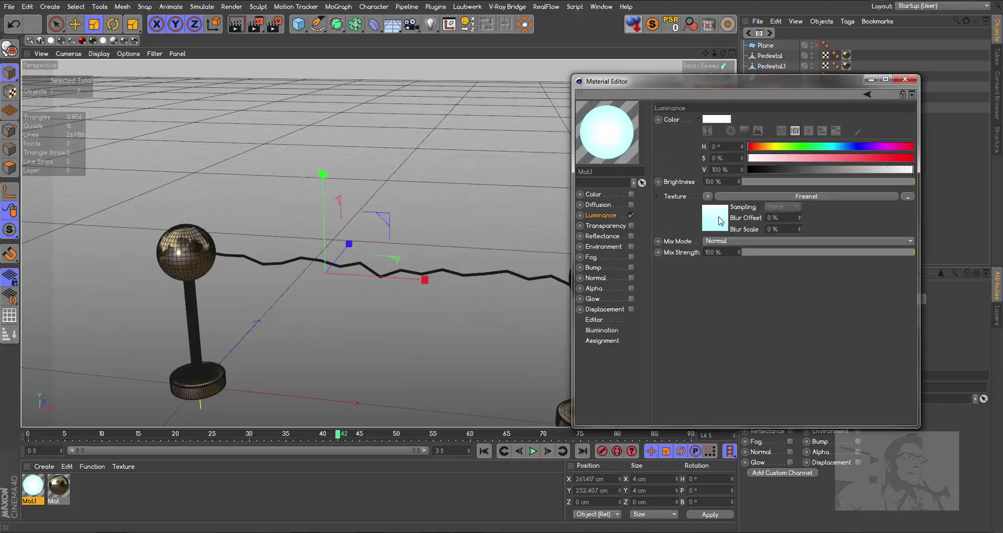
click(720, 221)
right_click(701, 220)
click(712, 226)
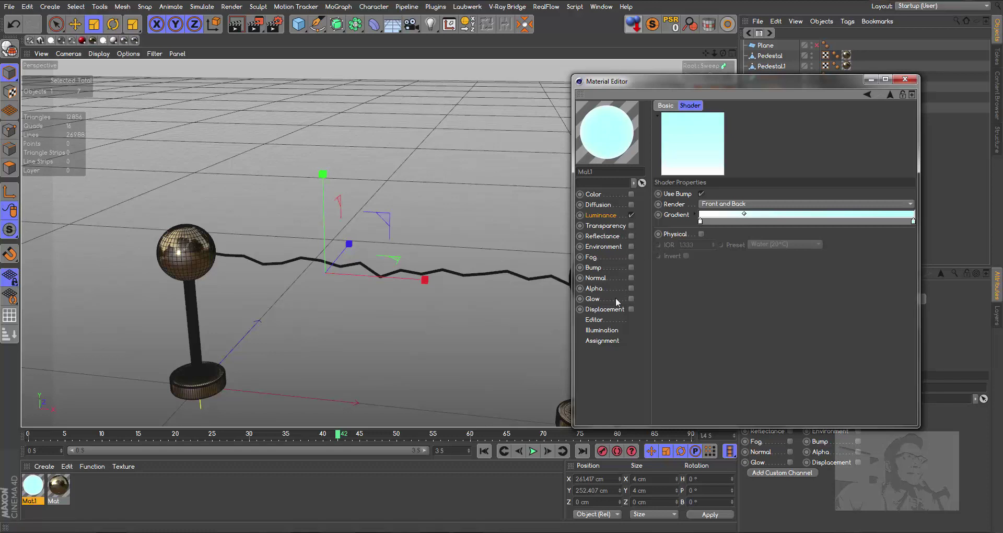
Step: Enable Glow on Mat.1 with Outer Strength 3500%, Radius 40 cm and Random 95%
click(594, 299)
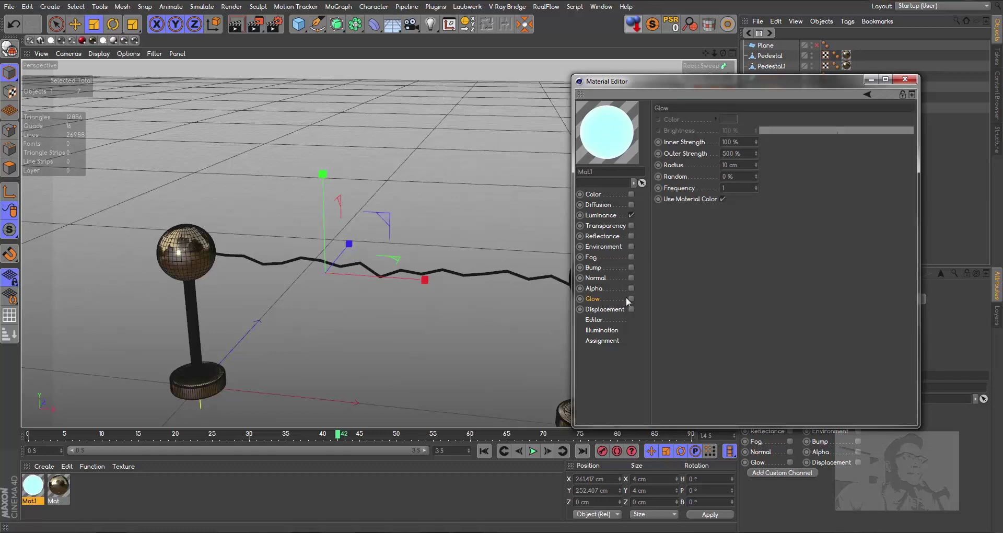
click(630, 298)
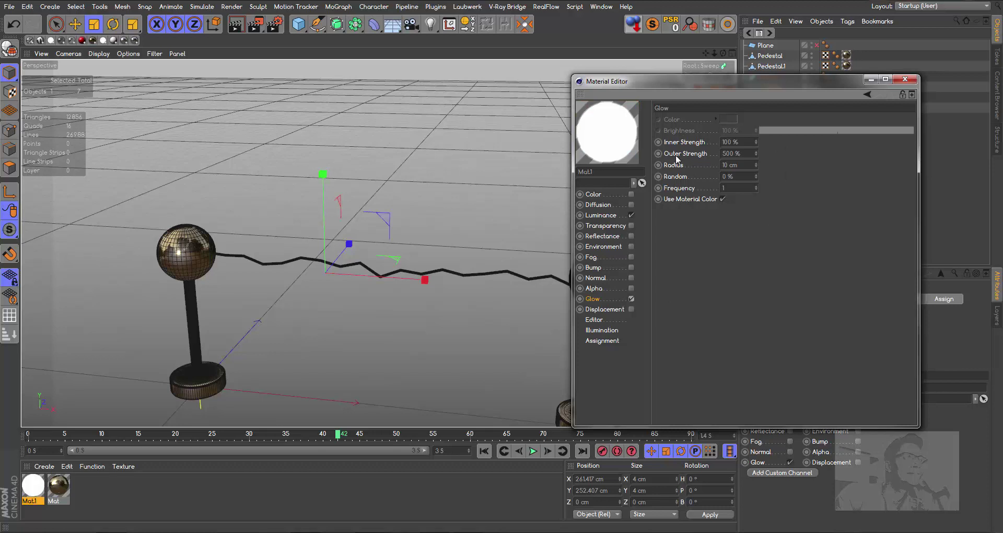
click(749, 153)
text(3500)
key(Return)
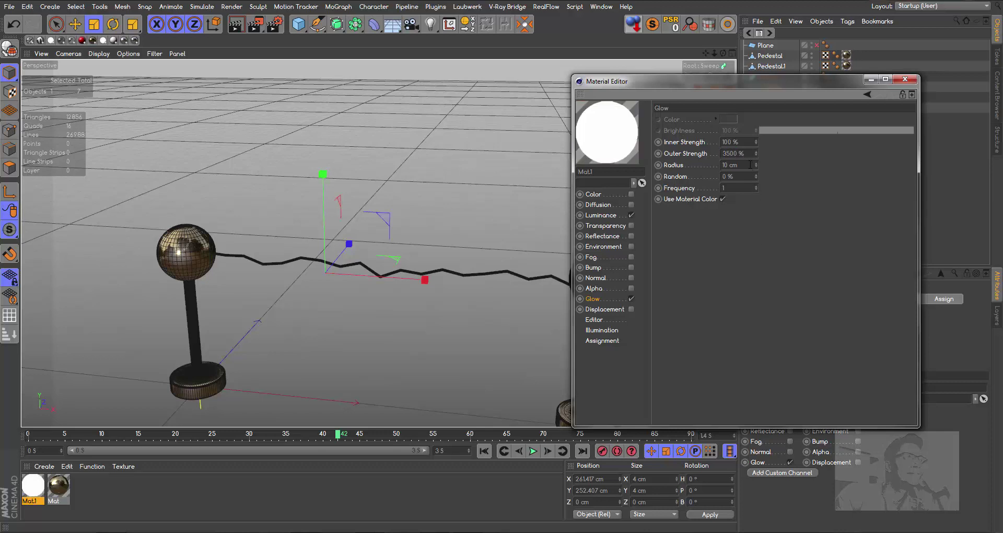
key(Tab)
text(40)
key(Return)
text(95)
key(Return)
key(Return)
drag(751, 81, 532, 94)
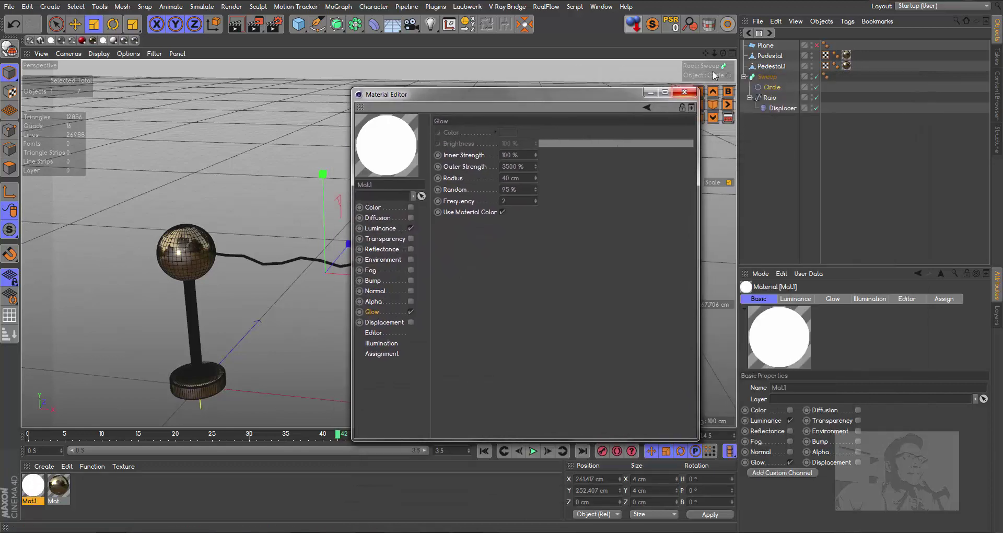
Step: Apply Mat.1 to the Sweep, preview the glowing arc, and close the material editor
drag(32, 484, 778, 92)
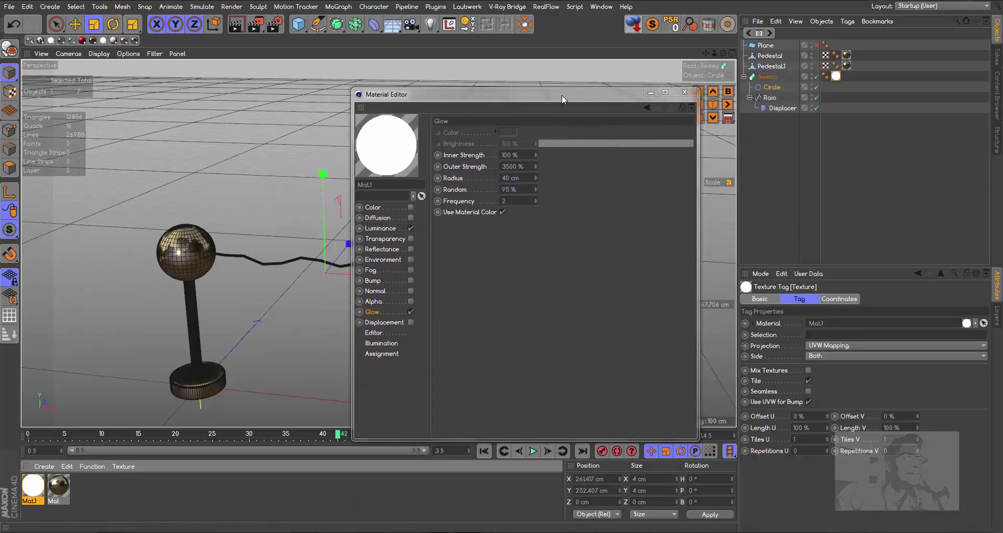
mouse_move(562, 95)
mouse_down()
mouse_move(737, 112)
mouse_move(873, 106)
mouse_up()
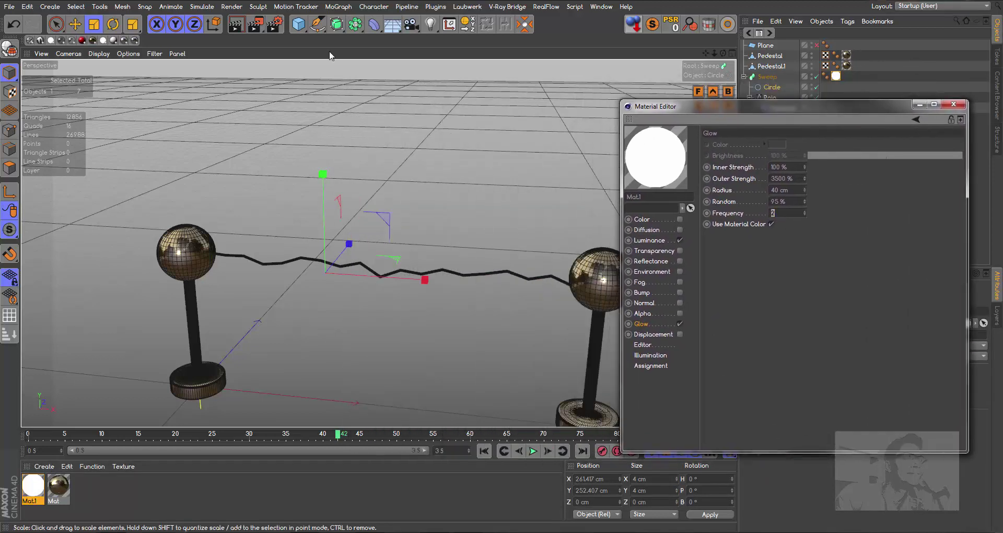
click(236, 24)
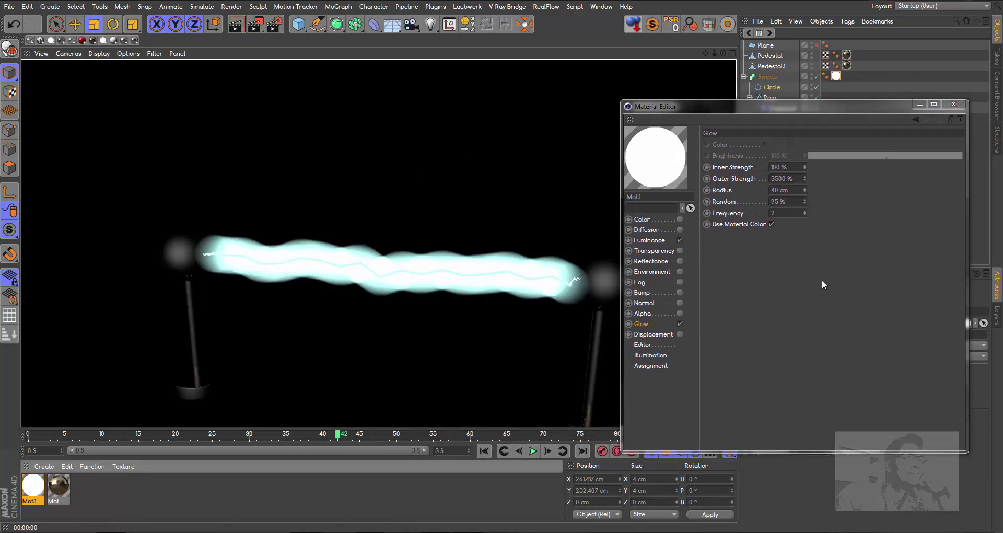
click(953, 105)
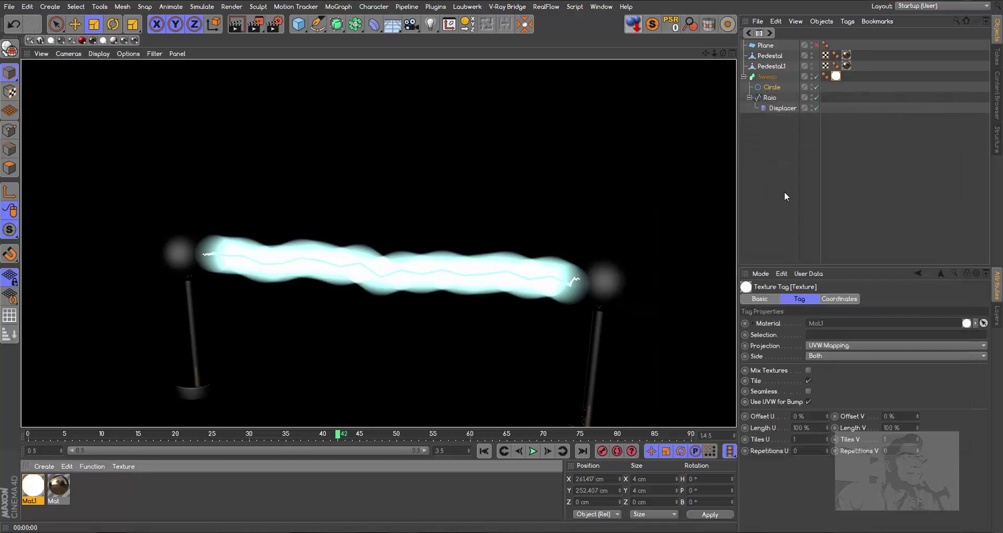
drag(723, 53, 319, 271)
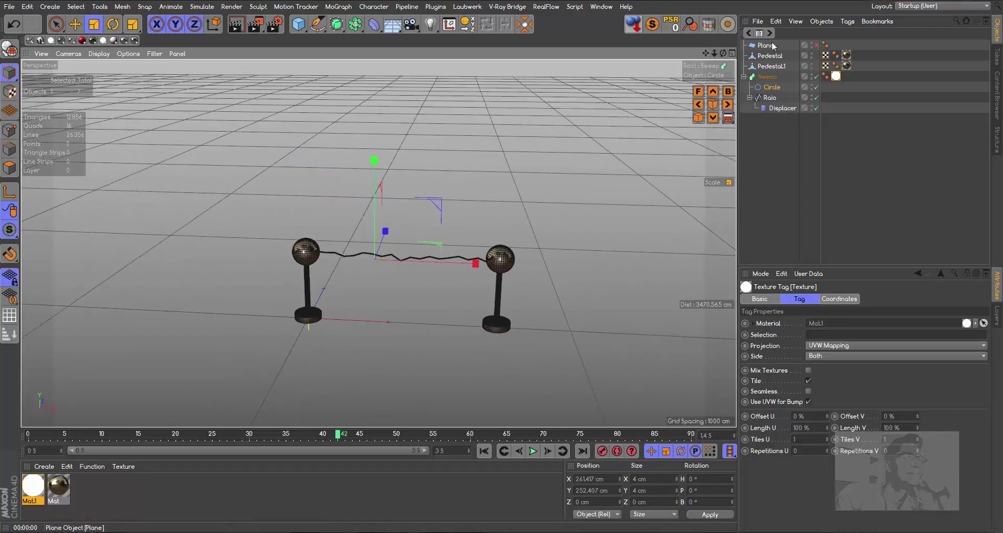
Step: Show the floor Plane and create a new material, Mat.2
click(816, 45)
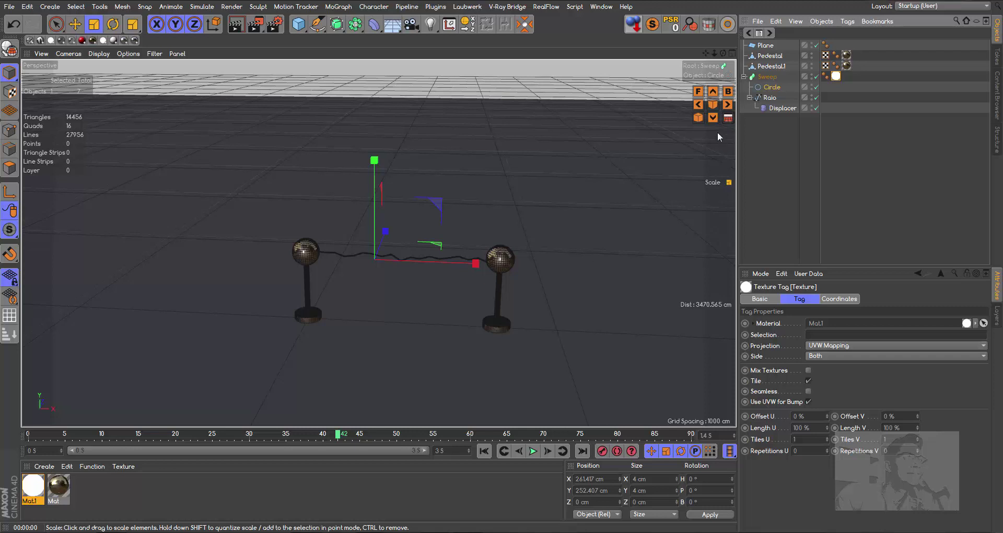
double_click(86, 490)
double_click(33, 486)
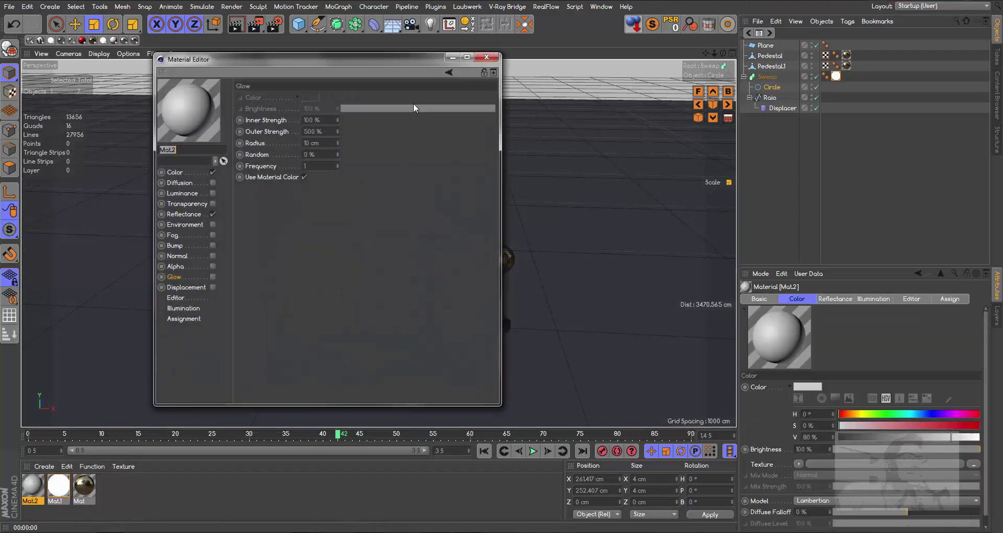
drag(365, 56, 656, 86)
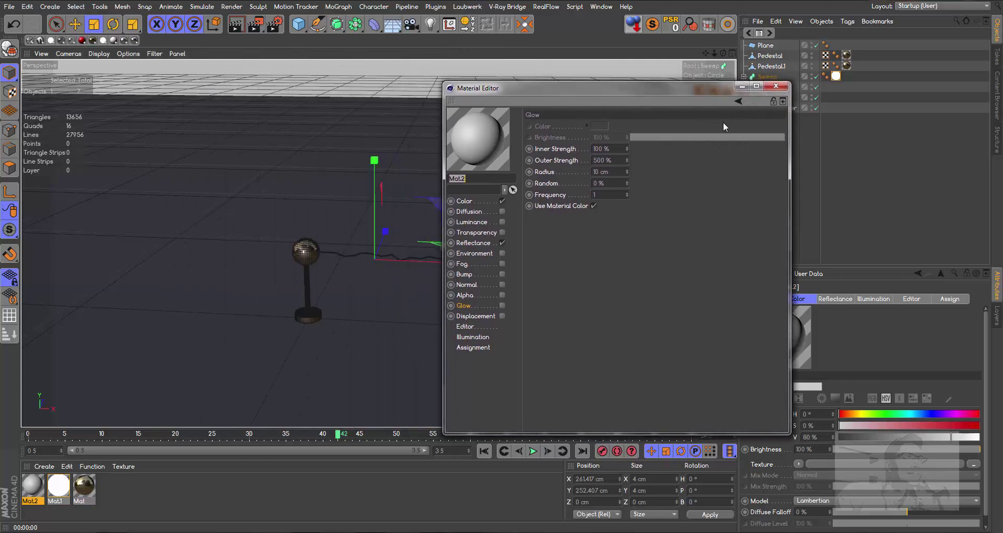
Step: Darken Mat.2's colour to about 5% value and enable its Diffusion channel
click(469, 201)
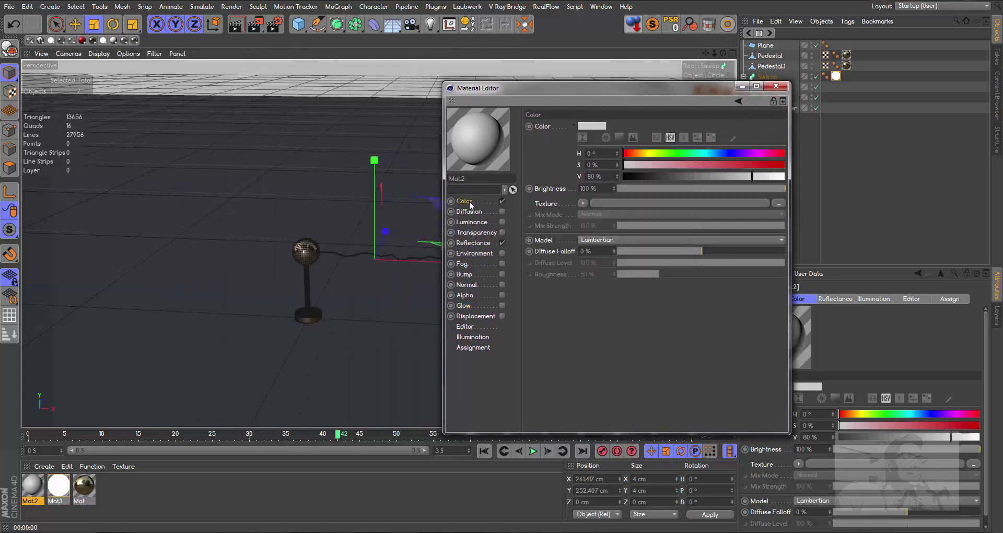
drag(669, 177, 632, 184)
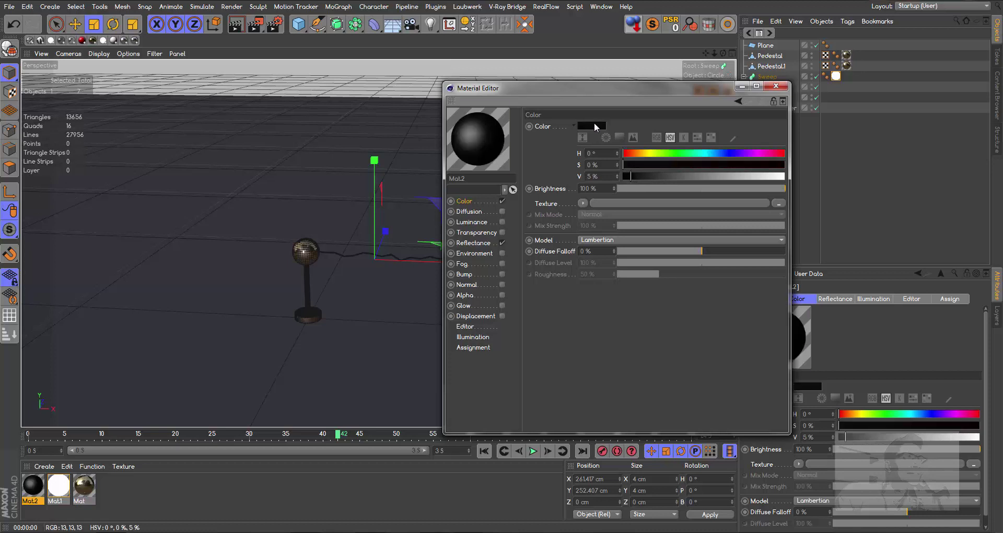
click(501, 211)
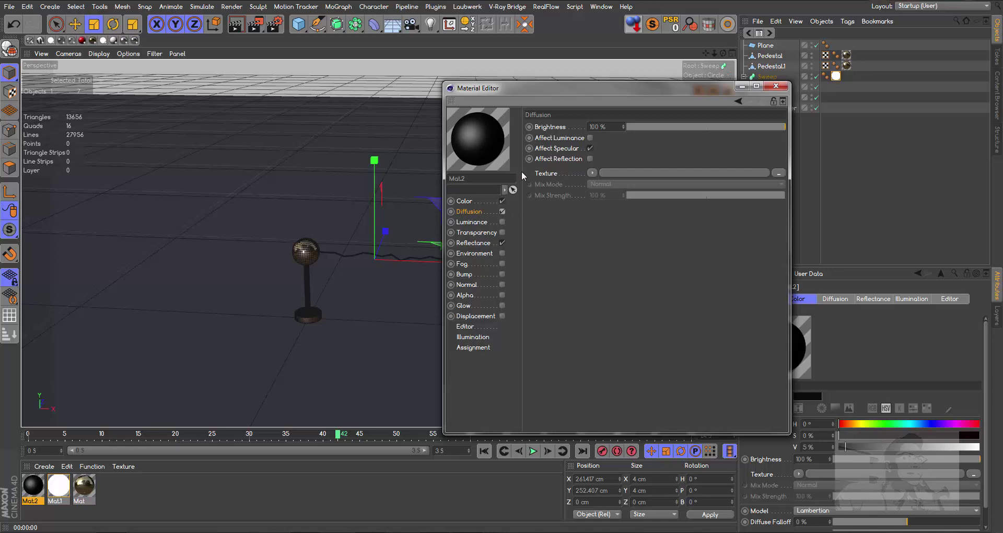
click(592, 173)
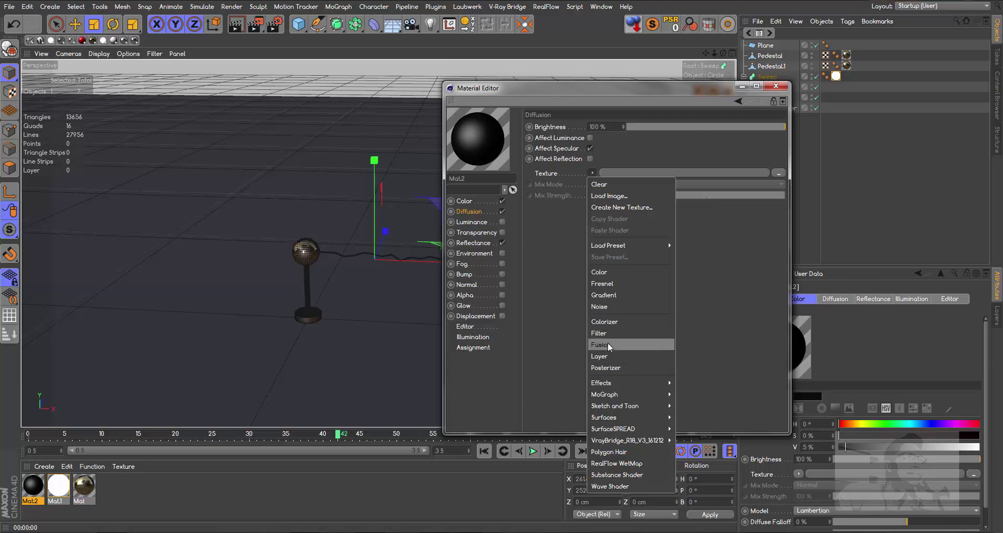
Step: Load a Color shader as Mat.2's diffusion texture and dim it to 15% brightness
click(608, 270)
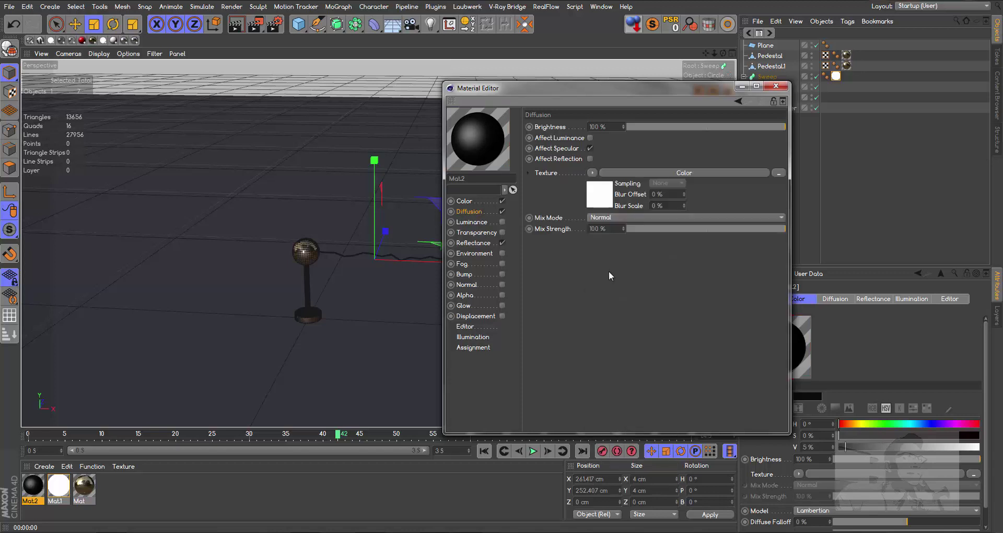
click(600, 194)
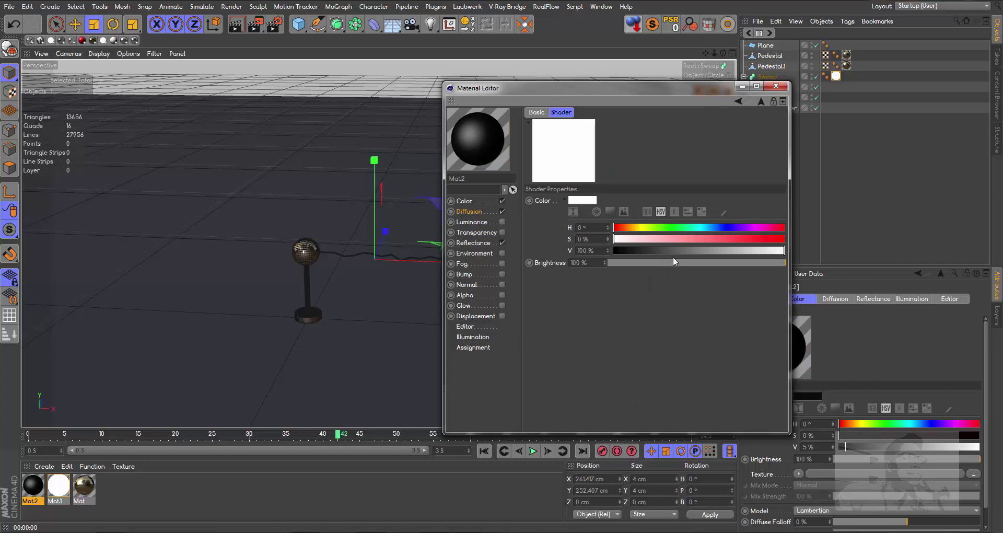
mouse_move(696, 262)
mouse_down()
mouse_move(681, 262)
mouse_move(786, 263)
mouse_up()
click(476, 212)
click(598, 194)
drag(724, 261, 638, 265)
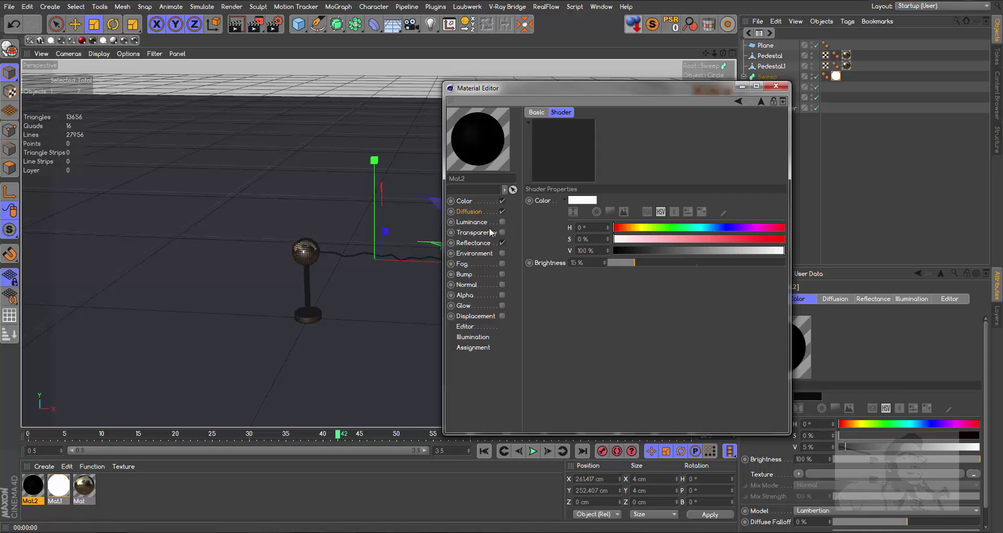
click(472, 211)
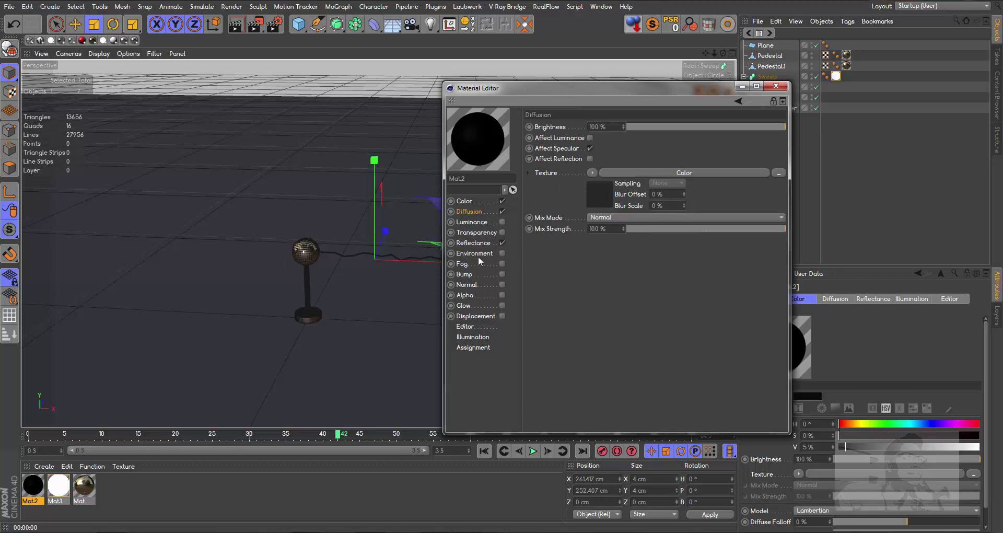
click(472, 242)
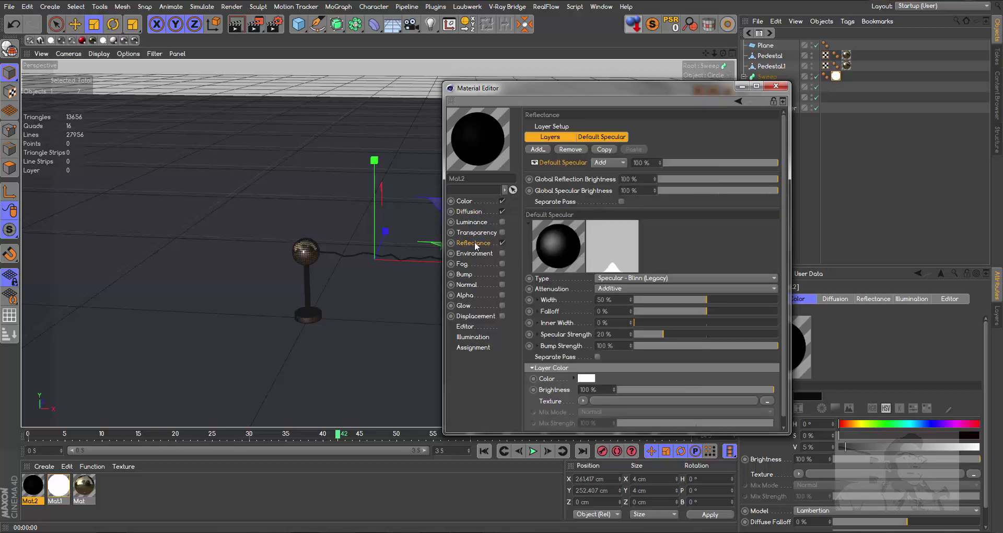
Step: Add a GGX reflection layer with Dielectric Fresnel and the Asphalt preset
drag(700, 88, 722, 53)
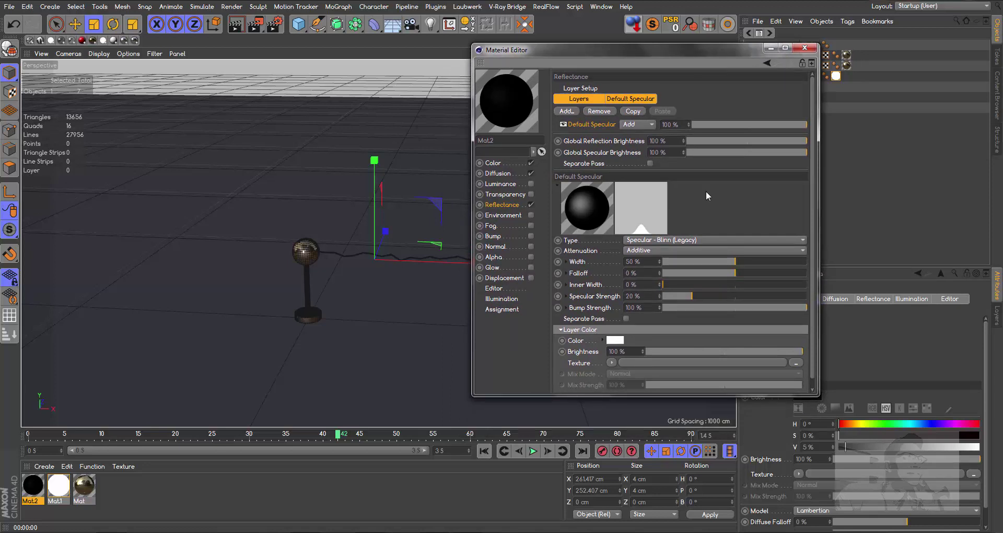
click(566, 111)
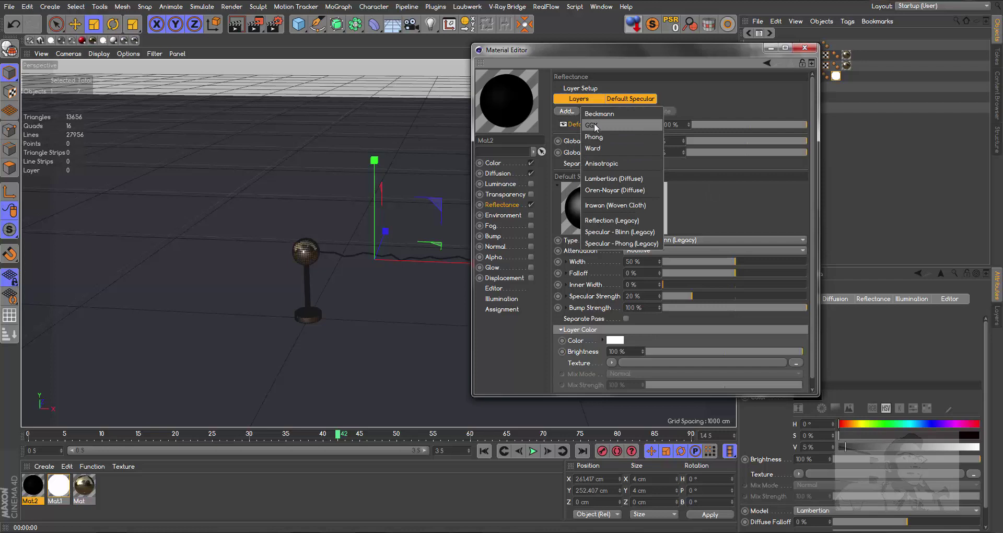
click(592, 125)
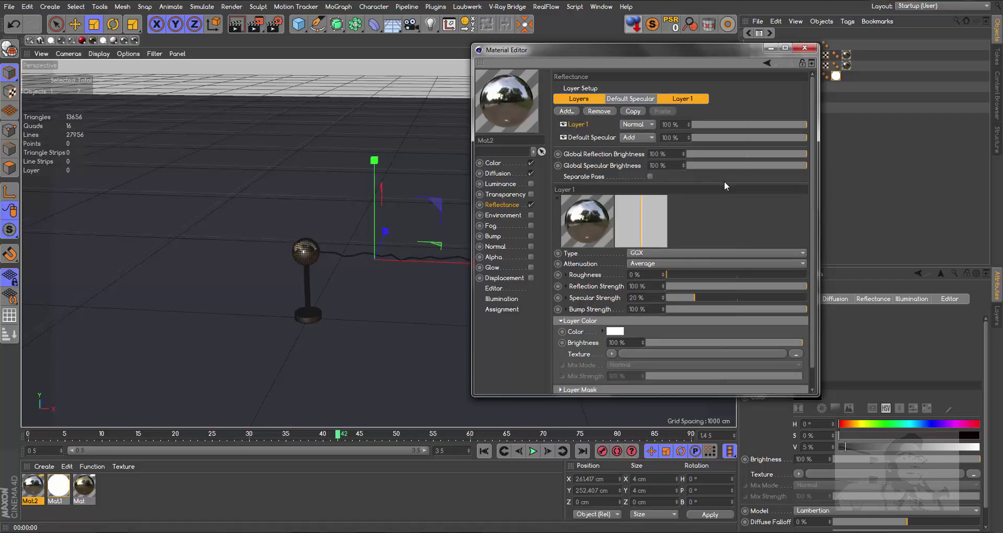
scroll(813, 313, down, 2)
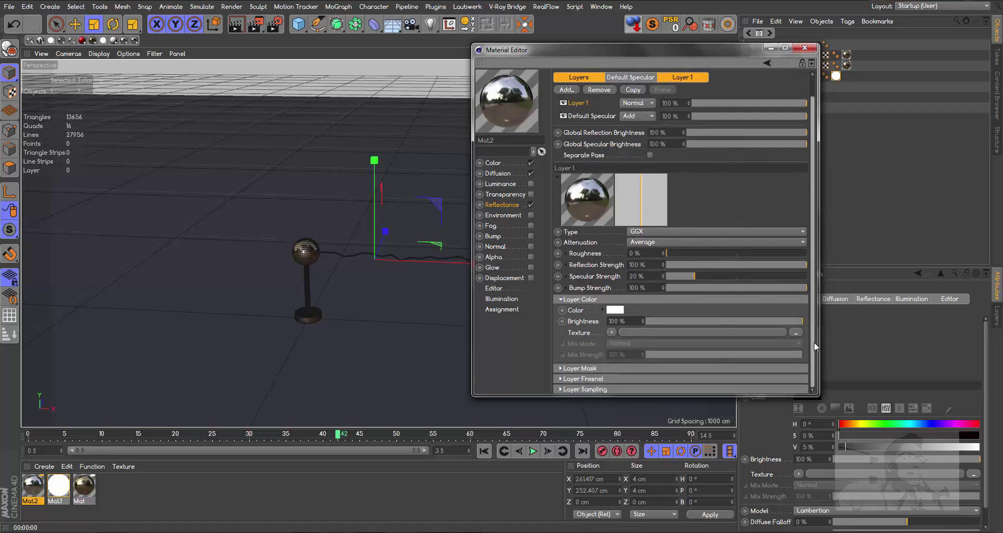
click(596, 381)
drag(813, 326, 808, 384)
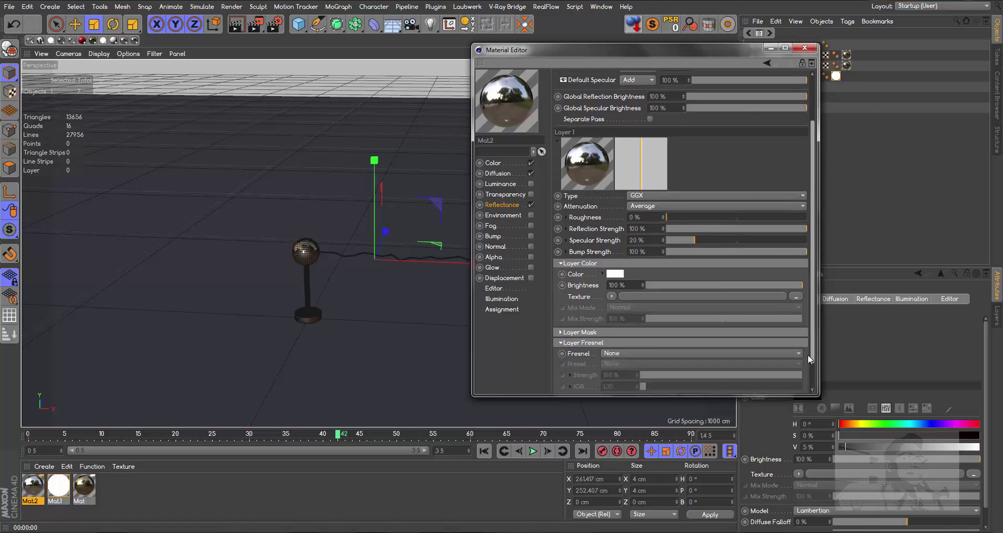
click(618, 322)
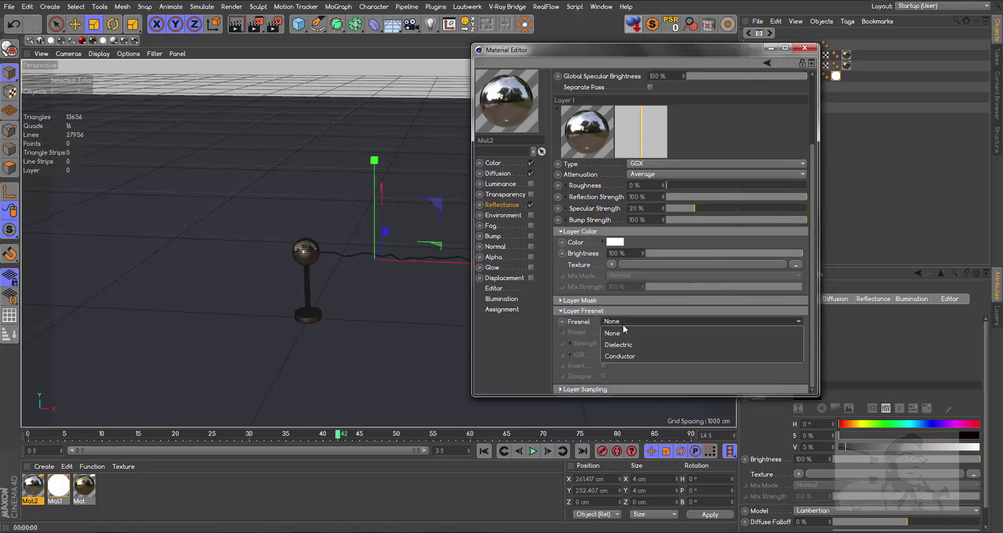
click(628, 345)
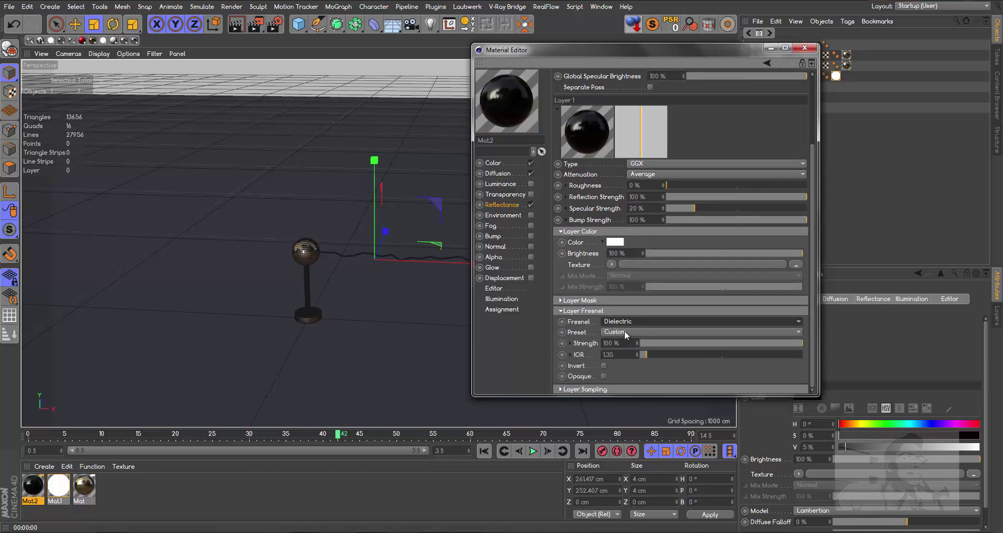
click(627, 334)
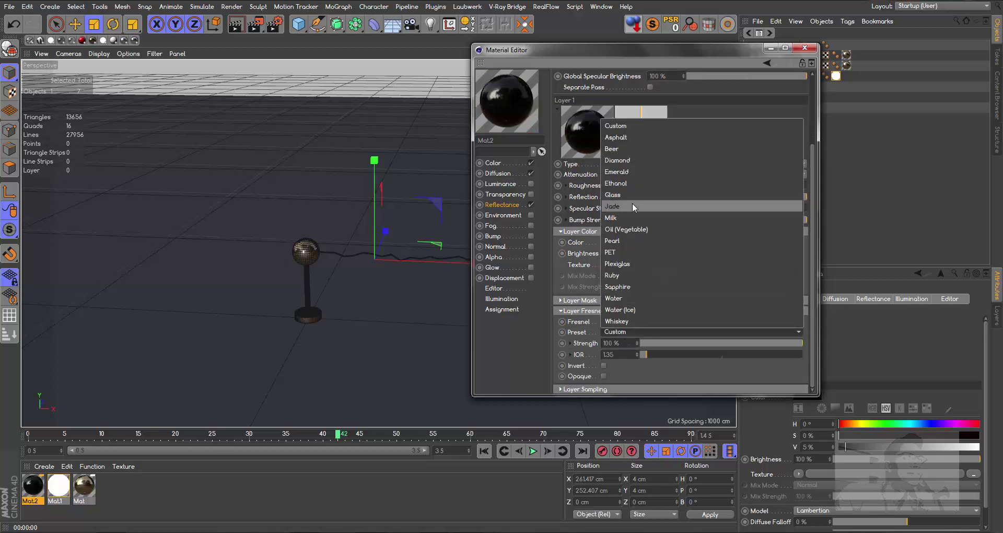
click(631, 138)
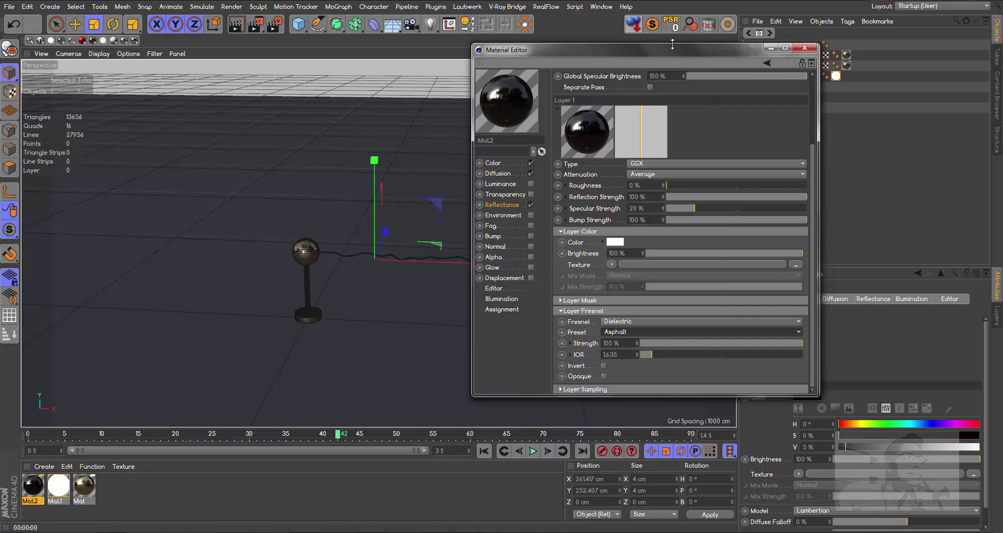
Step: Raise the GGX layer's Roughness to 100%
drag(677, 54, 694, 31)
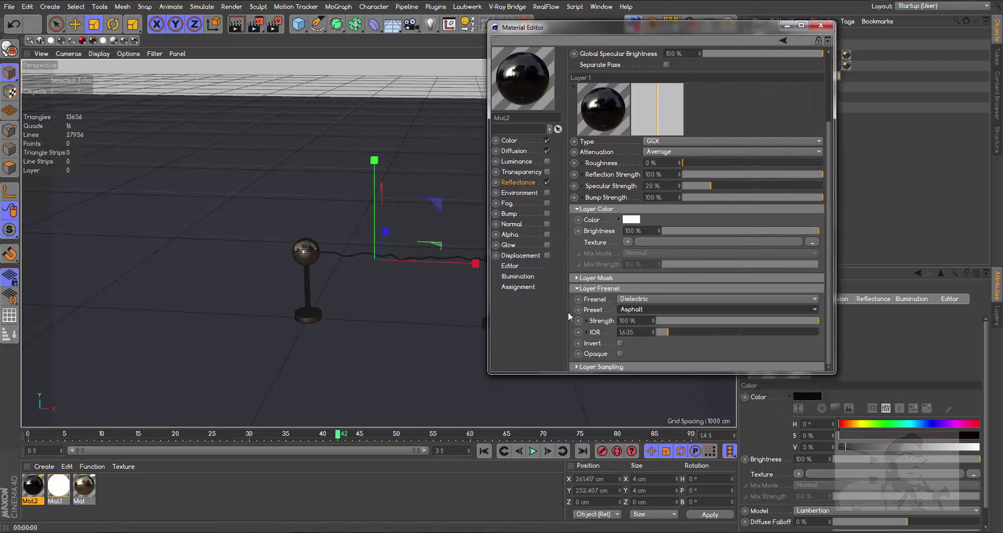
drag(830, 313, 836, 256)
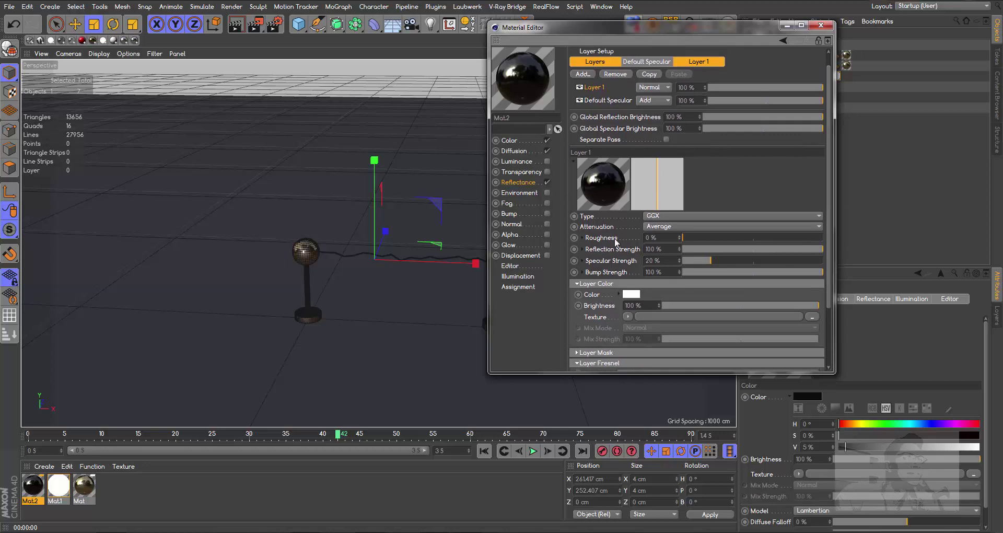
drag(684, 237, 855, 246)
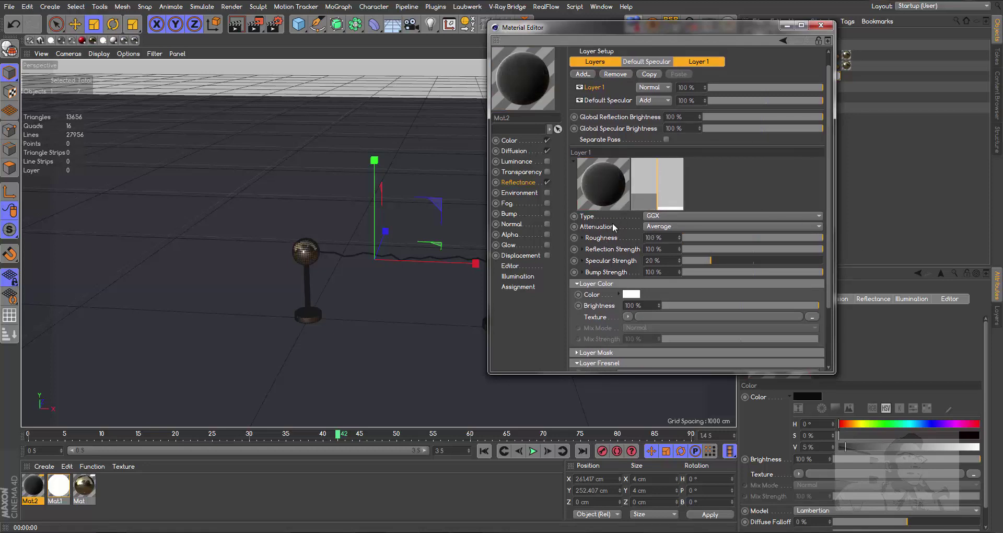
Step: Load a Noise shader into Mat.2's reflection Roughness texture and open its settings
click(582, 237)
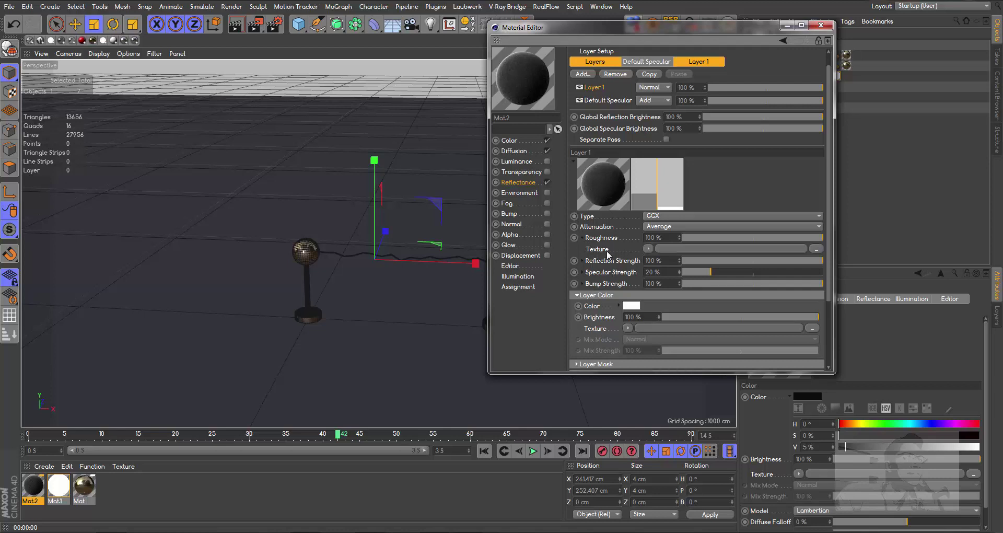
click(647, 248)
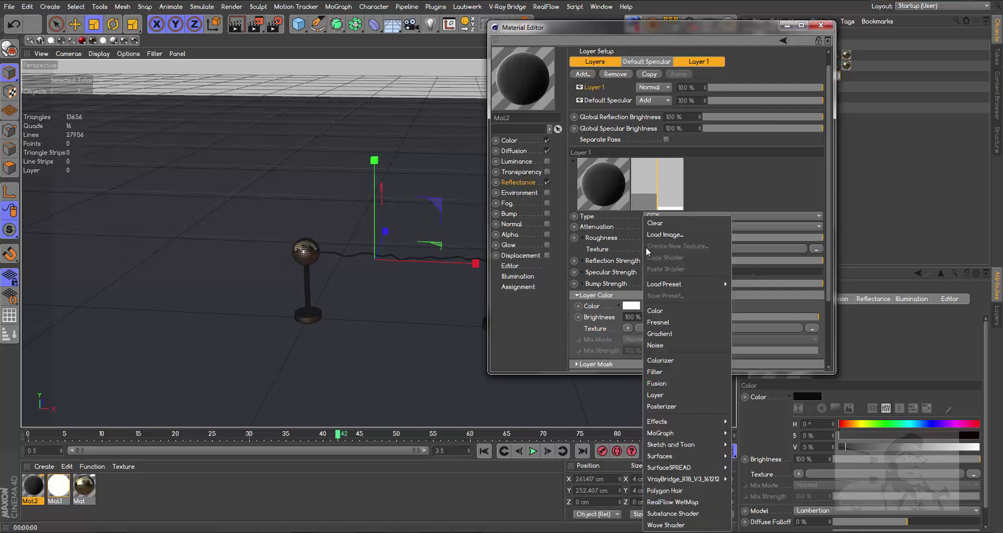
click(661, 349)
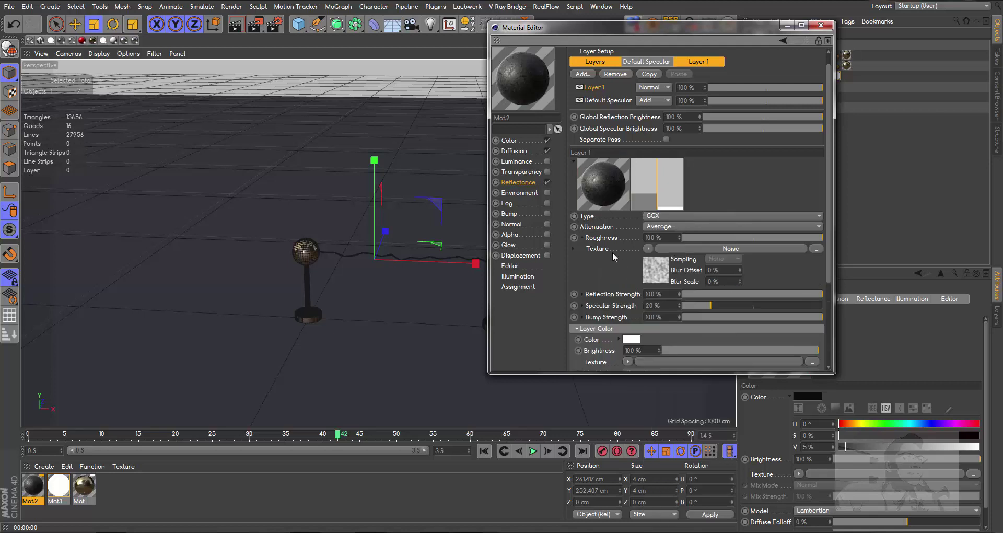
click(657, 269)
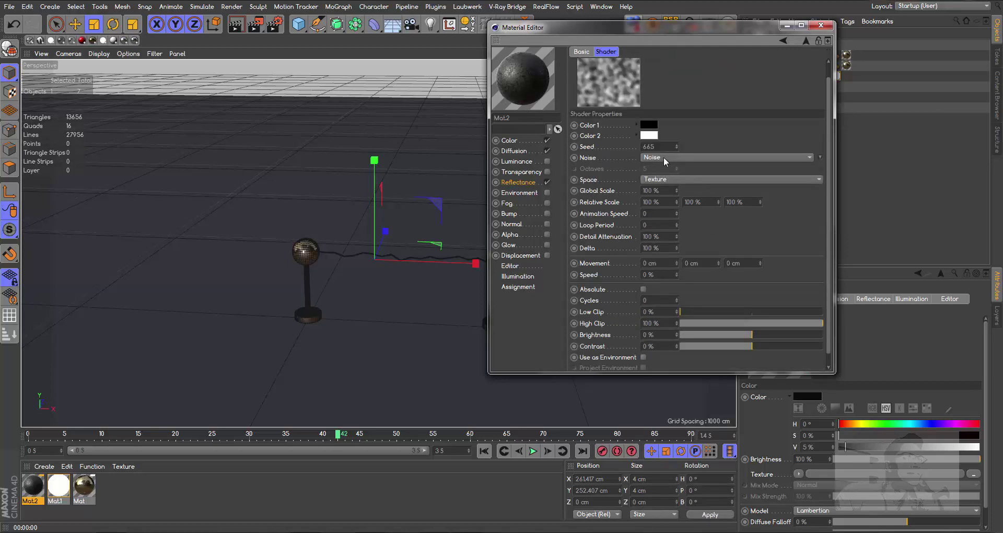
Step: Switch the noise type to FBM with a 3000% global scale
click(663, 156)
click(665, 256)
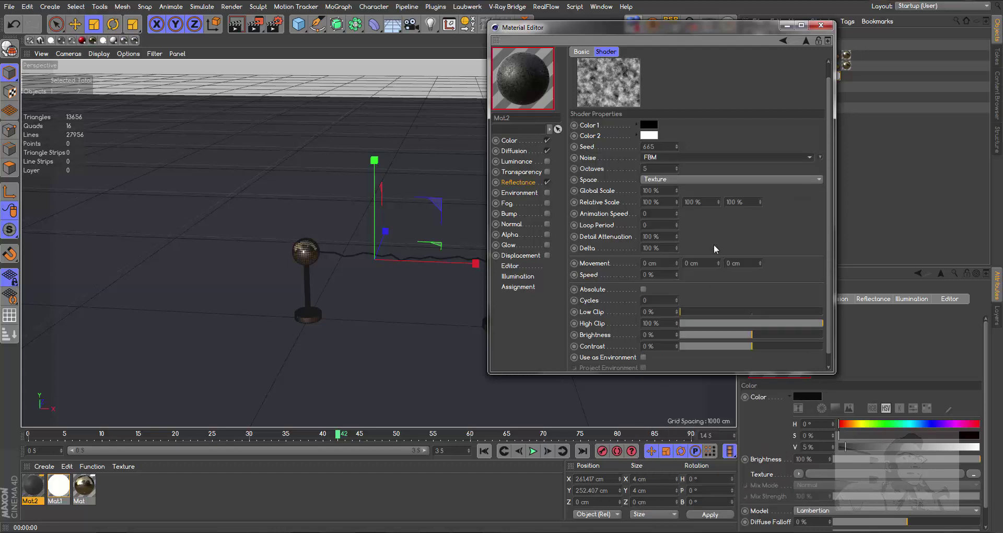
double_click(669, 191)
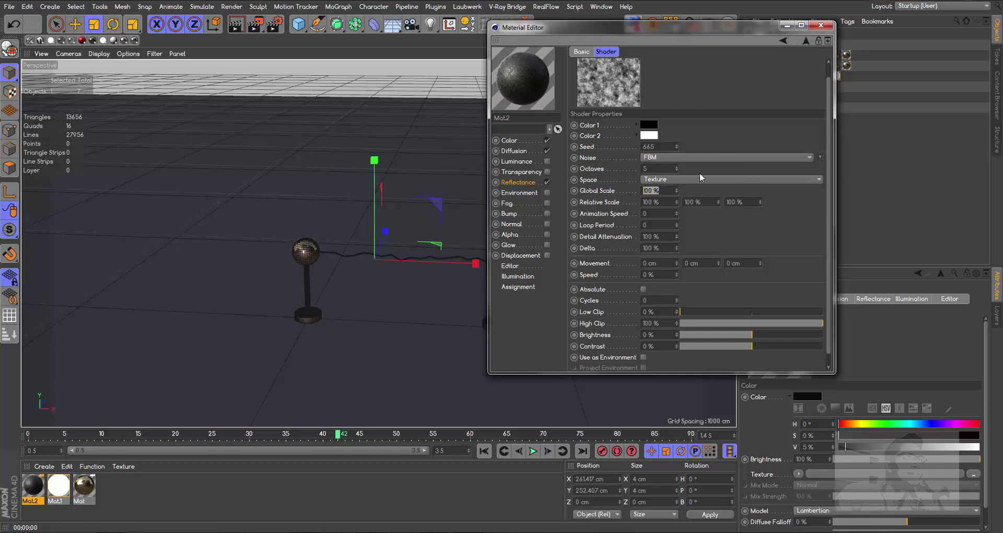
text(3)
text(000)
key(Return)
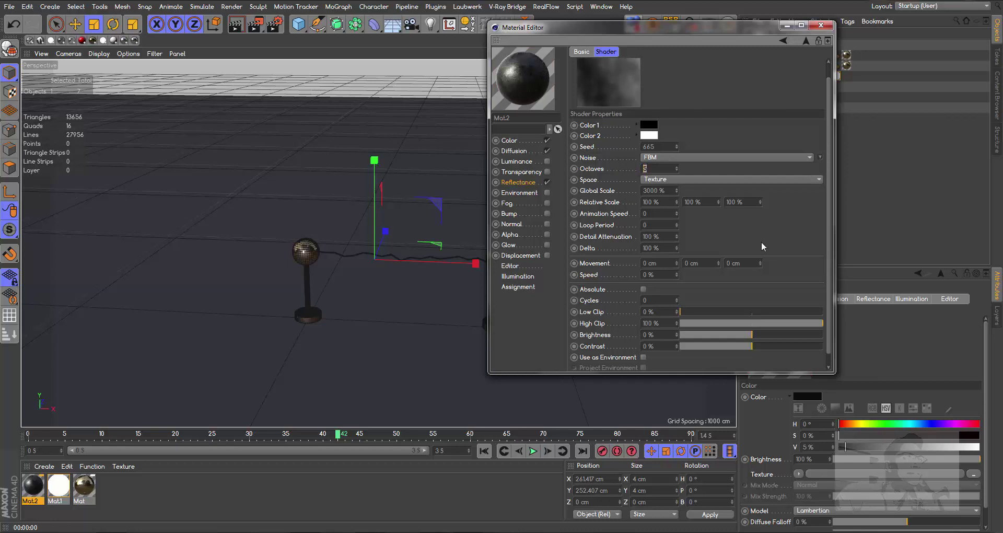
Step: Set 20 octaves, enable Absolute, High Clip 82% and Brightness 9%
text(20)
key(Return)
click(644, 288)
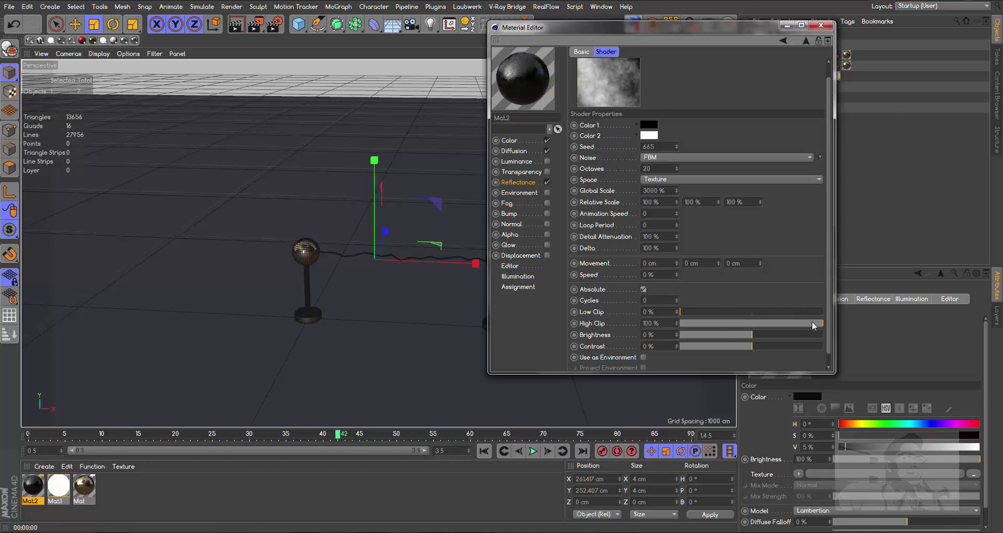
drag(812, 320, 804, 321)
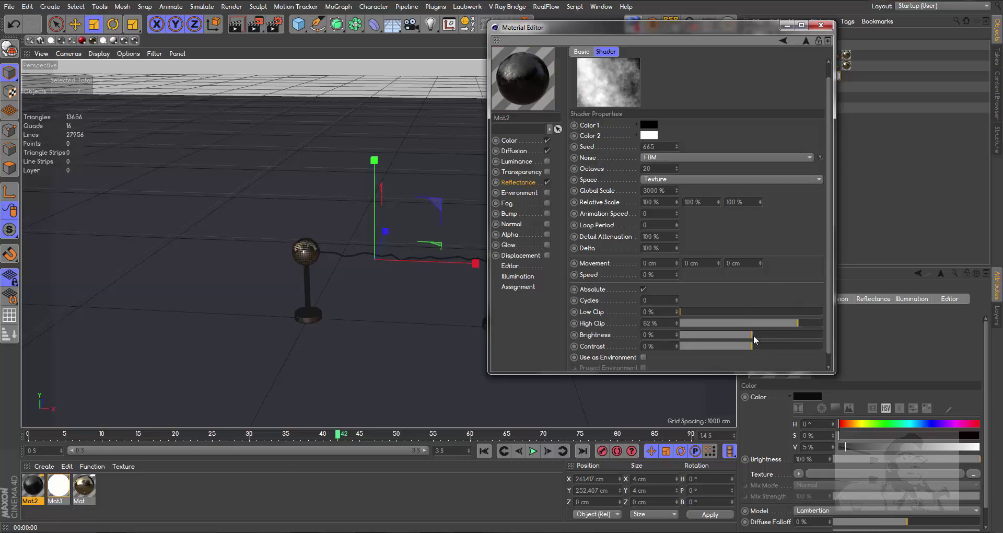
drag(755, 334, 757, 334)
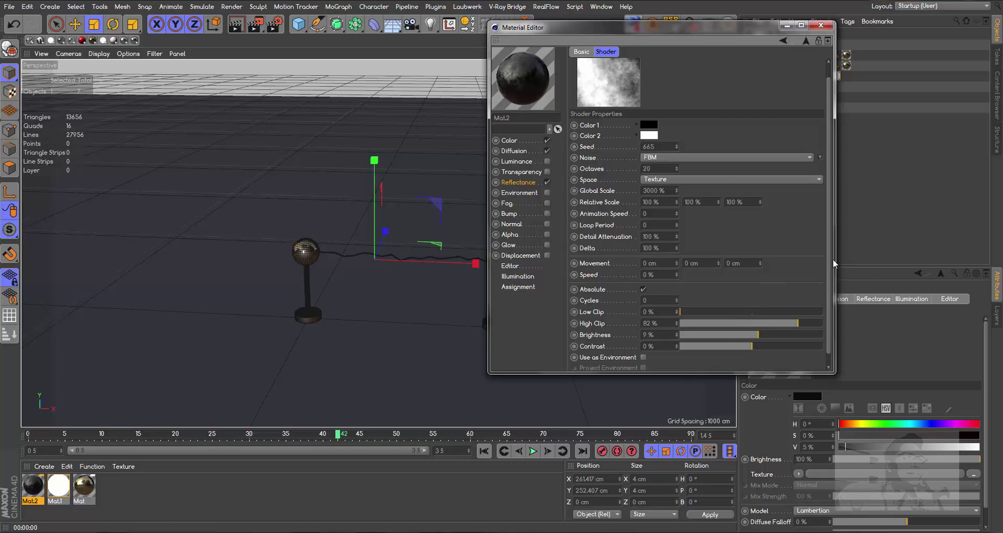
drag(709, 26, 739, 28)
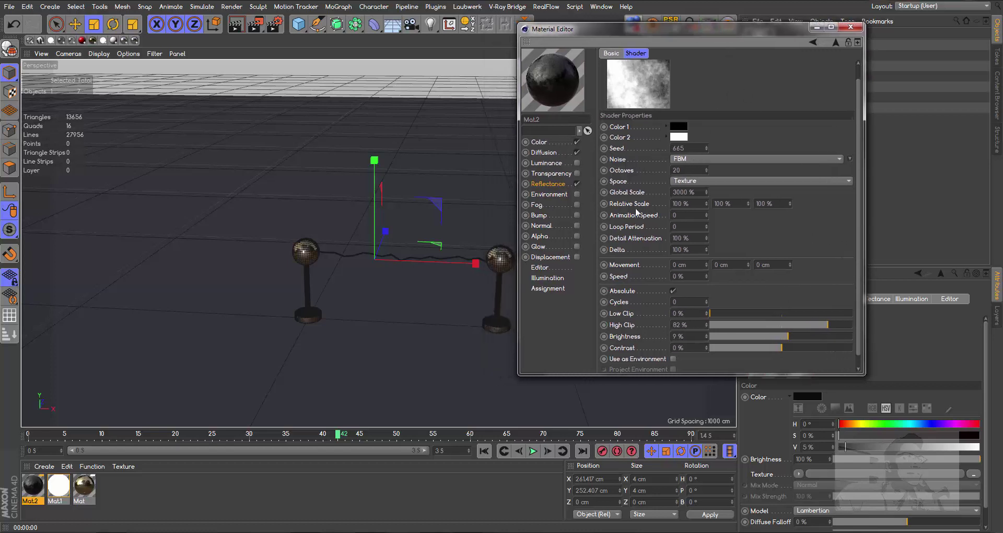
Step: Lower Mat.2's GGX Reflection Strength to 16% and Specular Strength to 12%
click(548, 184)
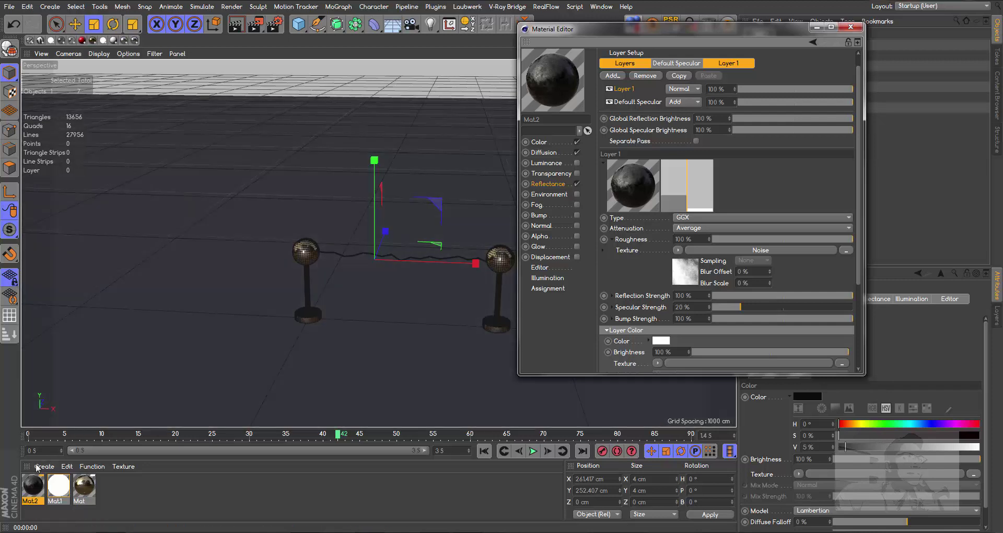
click(255, 355)
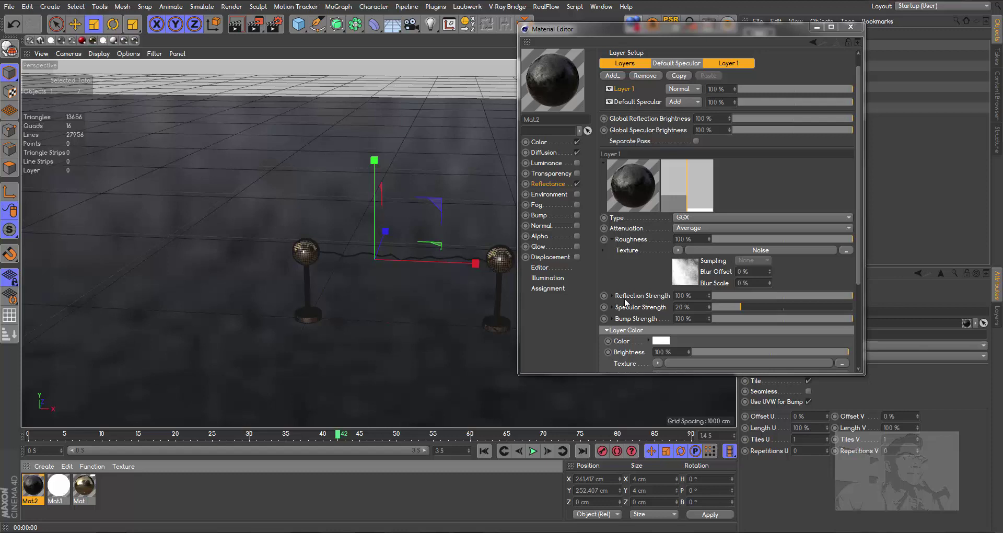
mouse_move(840, 293)
mouse_down()
mouse_move(731, 296)
mouse_move(731, 305)
mouse_up()
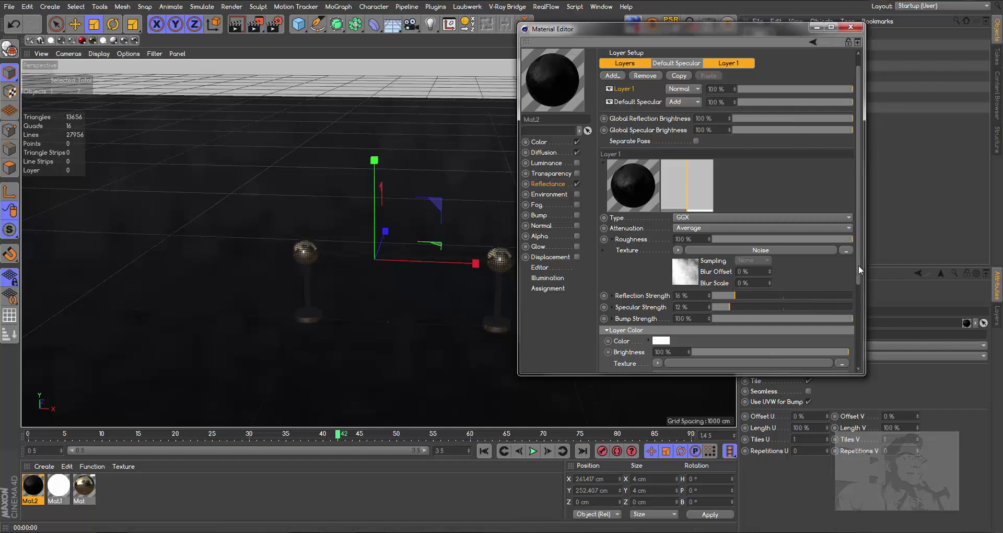
drag(858, 264, 859, 349)
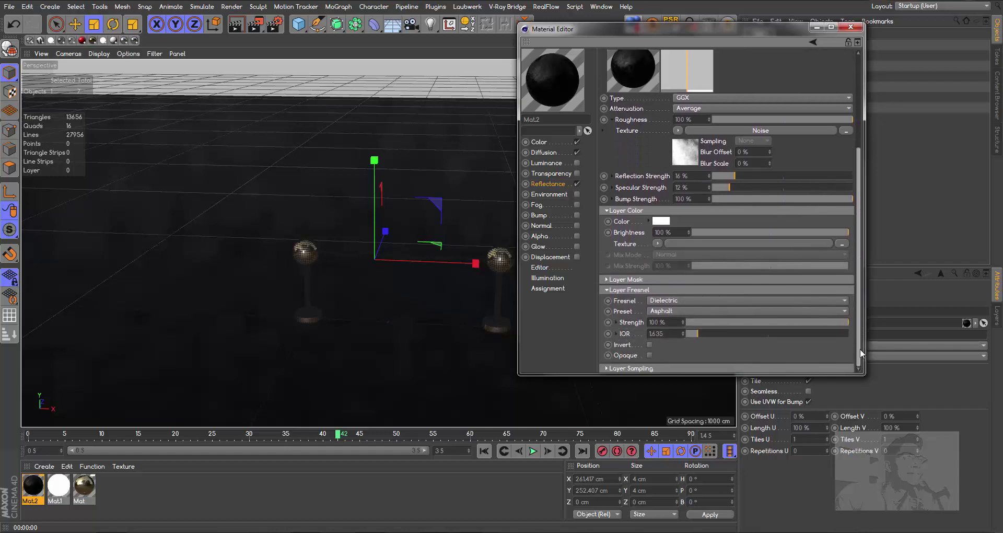
scroll(860, 349, up, 5)
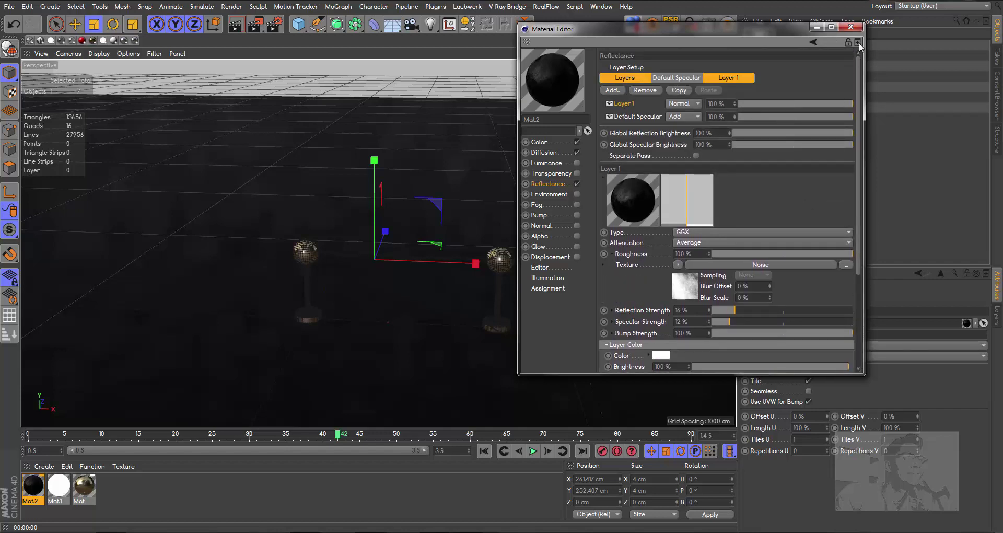
Step: Close the Material Editor, preview a quick render, then select the floor Plane
click(850, 27)
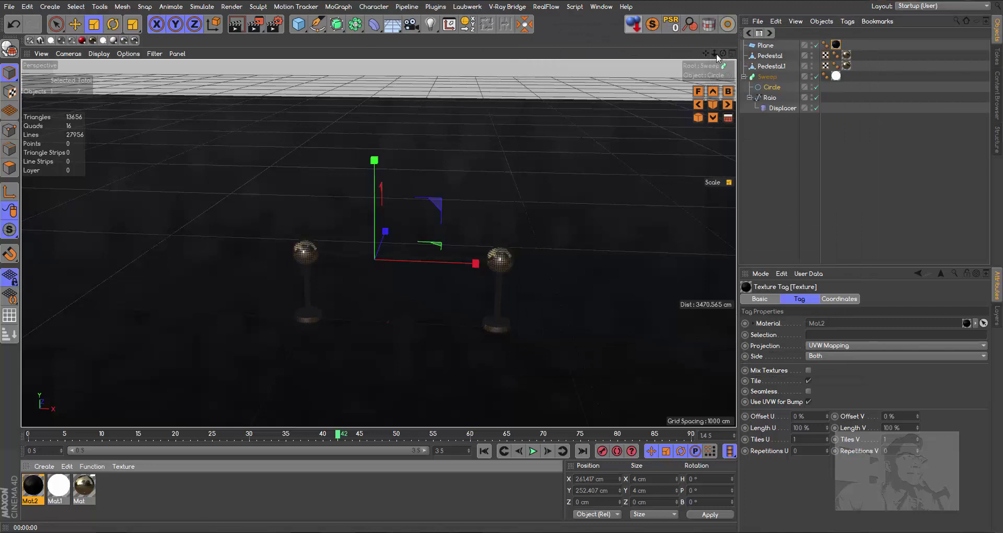
click(237, 25)
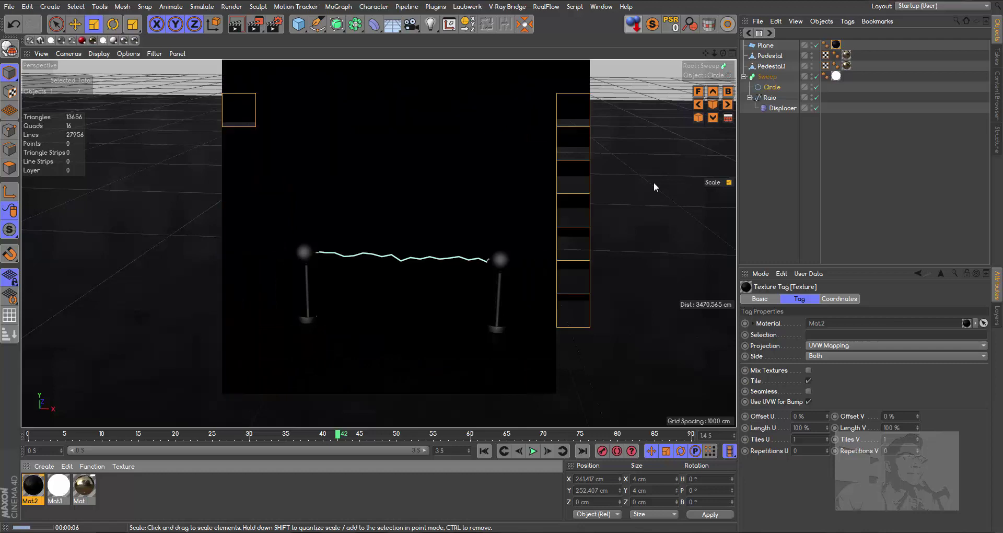
click(654, 183)
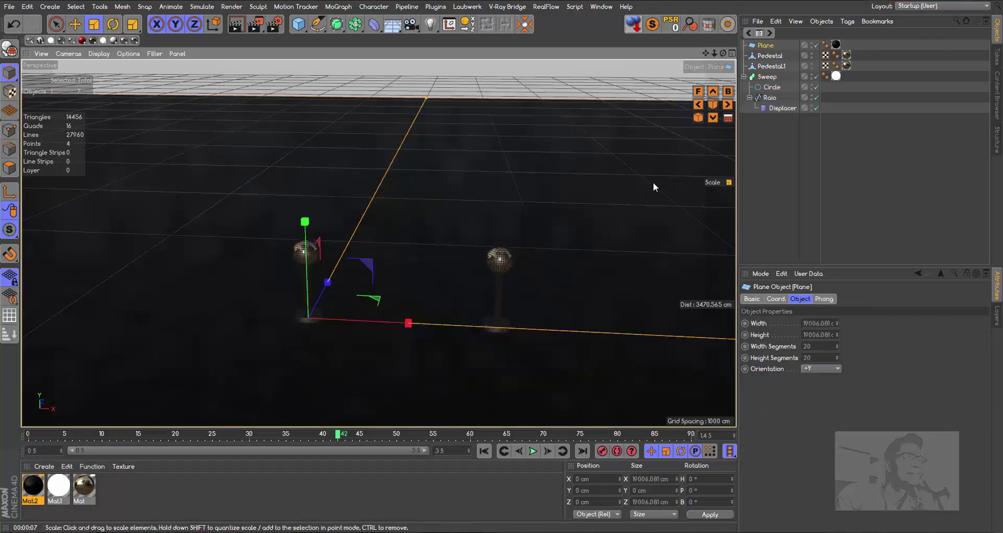
Step: Add an Area Light, raise it above the floor and rotate its heading to -90°
click(430, 24)
click(538, 58)
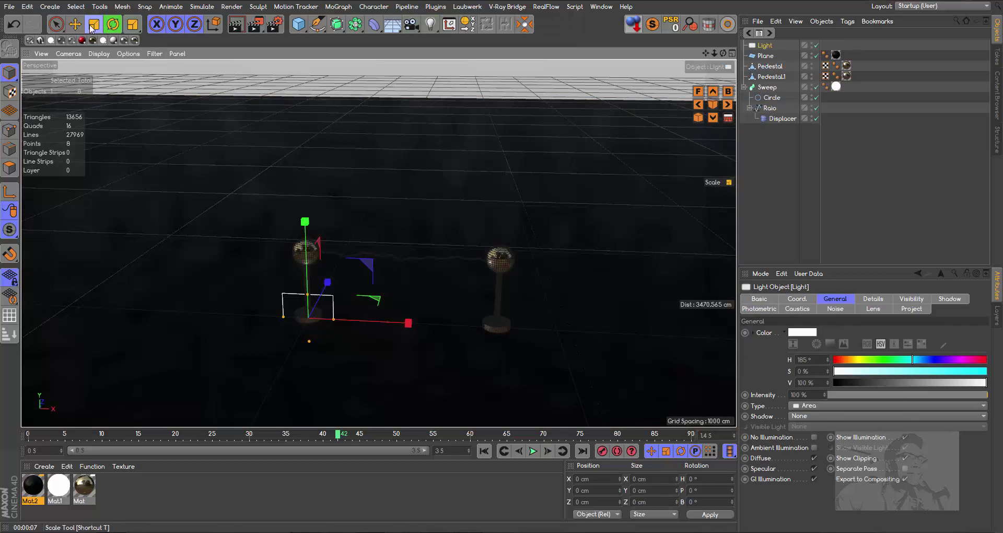
click(78, 28)
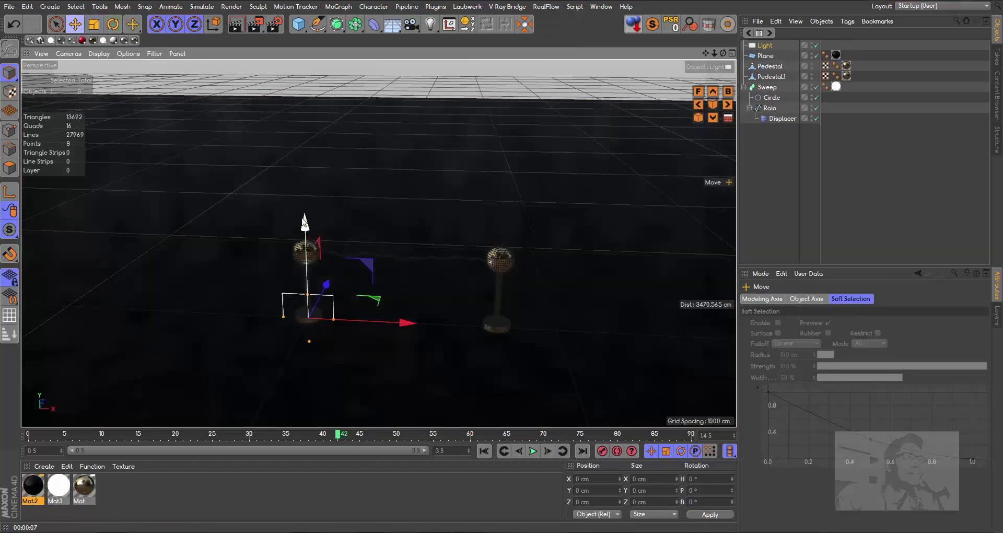
drag(305, 221, 299, 70)
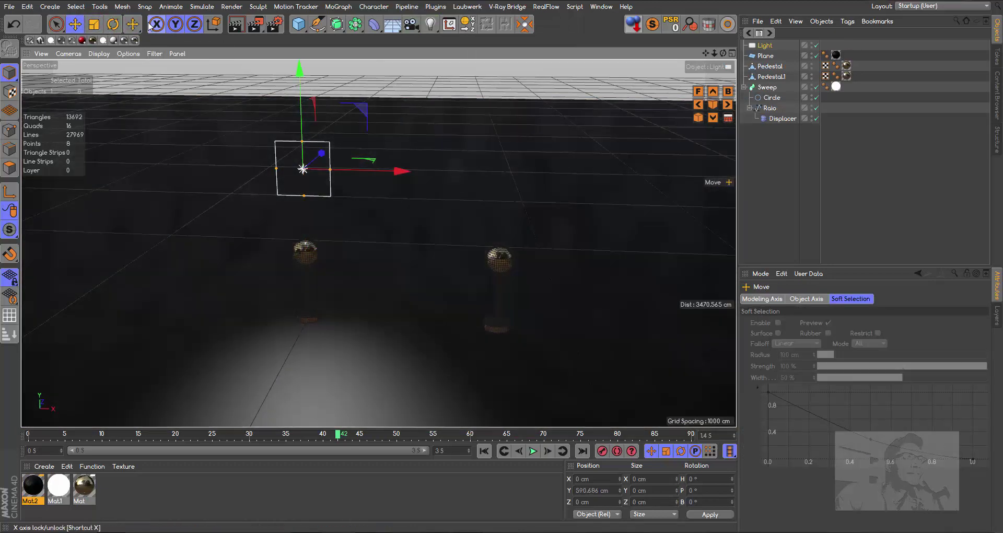
click(113, 24)
drag(344, 170, 233, 165)
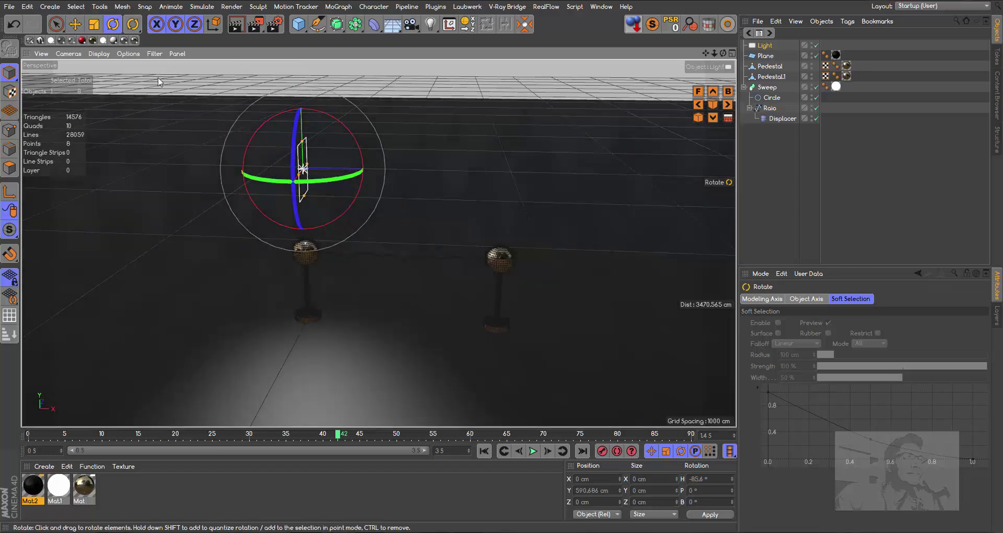
click(15, 27)
mouse_move(334, 178)
mouse_down()
mouse_move(293, 180)
mouse_move(208, 157)
mouse_up()
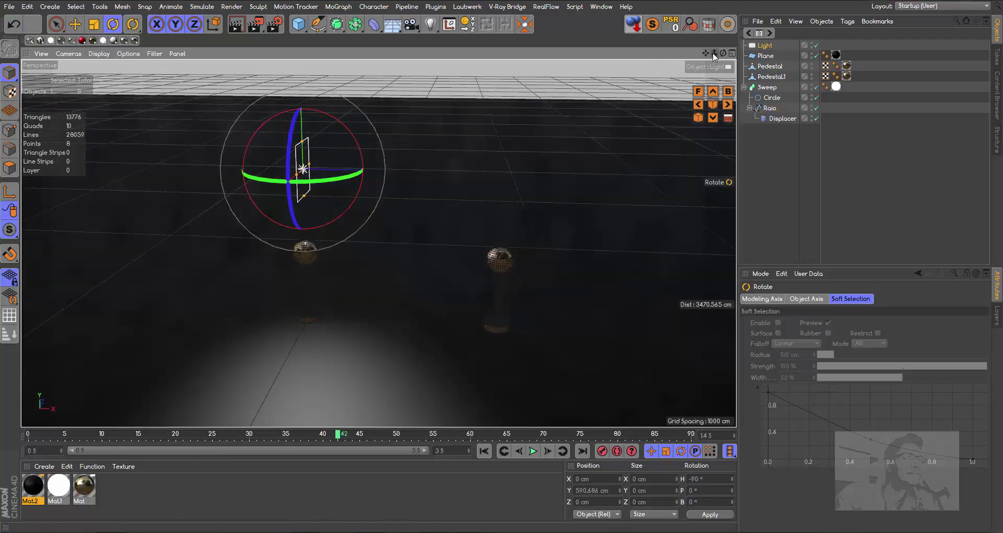
Step: Stretch the area light into a wide rectangle and position it over the floor
drag(715, 55, 439, 246)
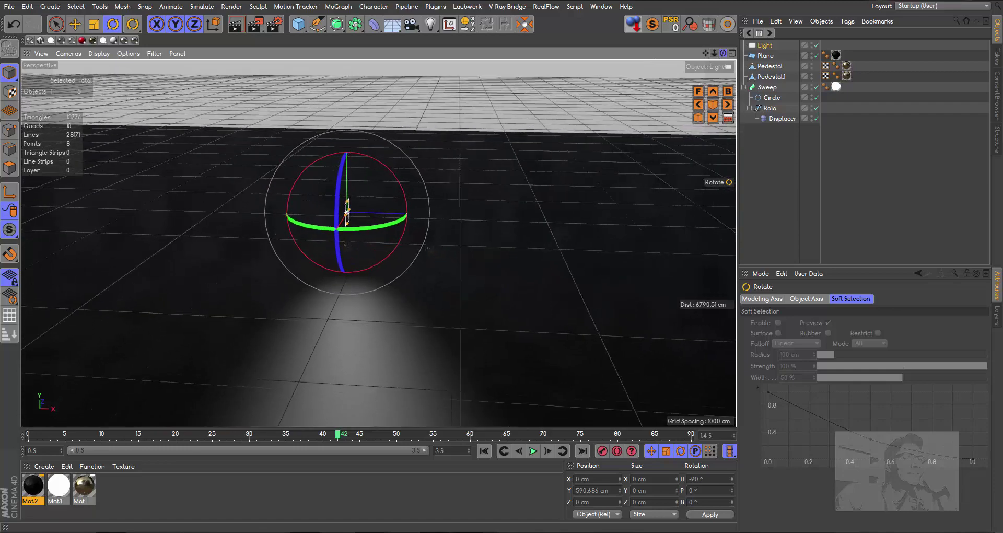
drag(723, 53, 376, 239)
key(e)
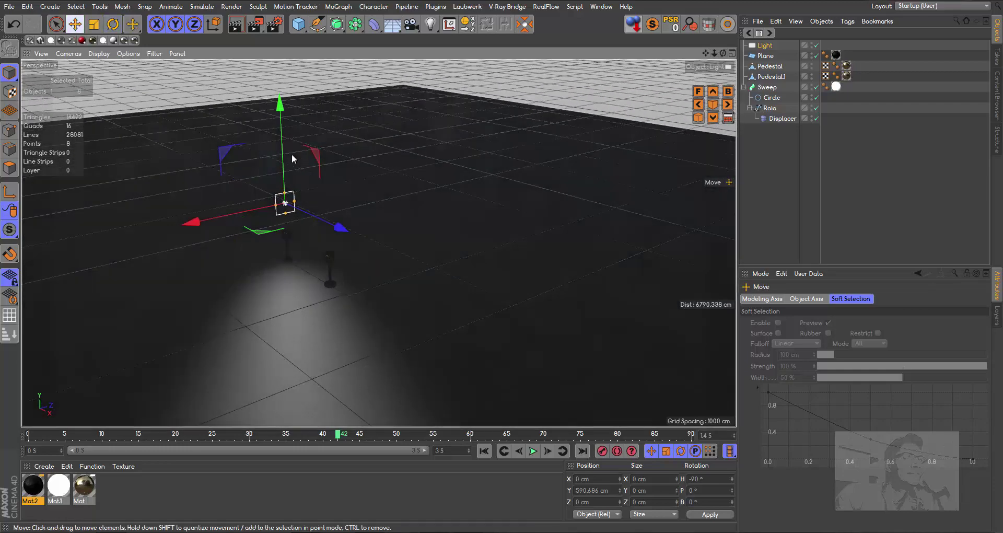
drag(295, 201, 392, 207)
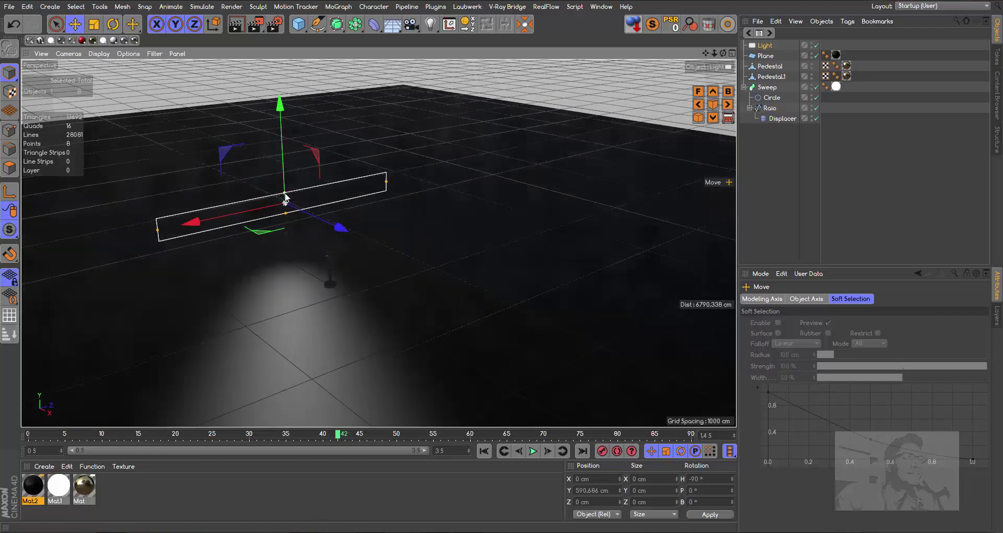
drag(284, 194, 284, 174)
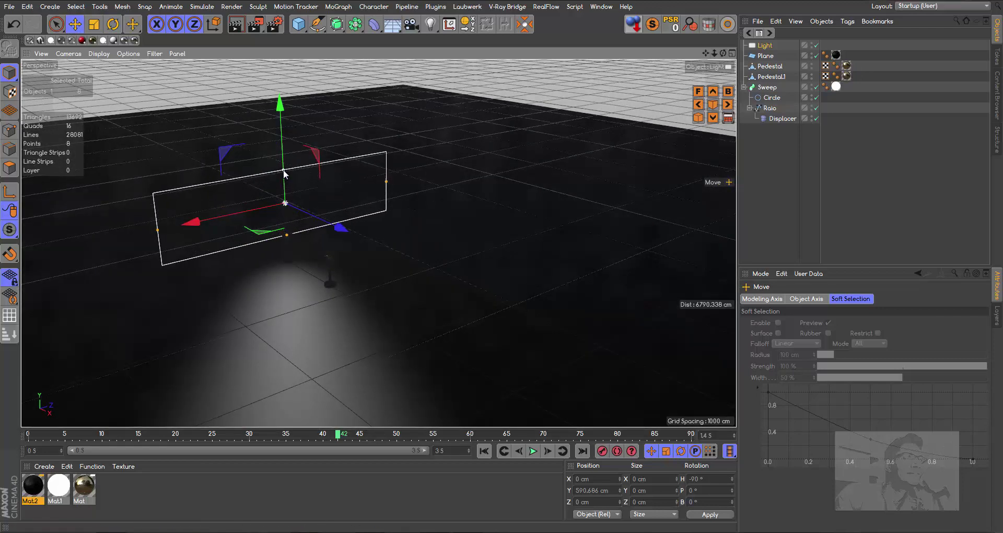
mouse_move(222, 214)
mouse_down()
mouse_move(285, 226)
mouse_move(358, 210)
mouse_up()
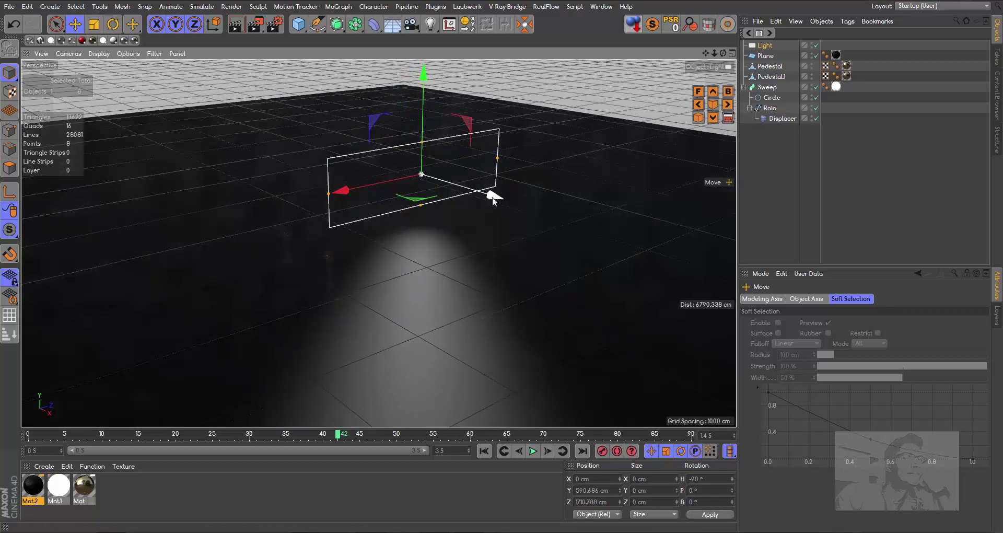
drag(493, 199, 428, 179)
drag(284, 172, 261, 169)
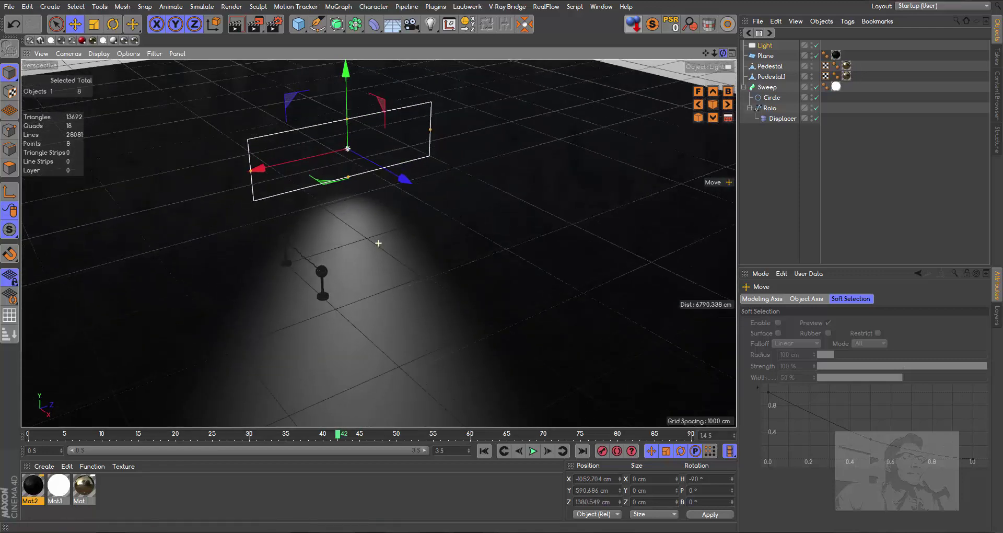
Step: Duplicate the area light into Light.1 and Light.2 in a row, then preview the render
mouse_move(378, 242)
mouse_down()
mouse_move(407, 160)
mouse_move(392, 230)
mouse_up()
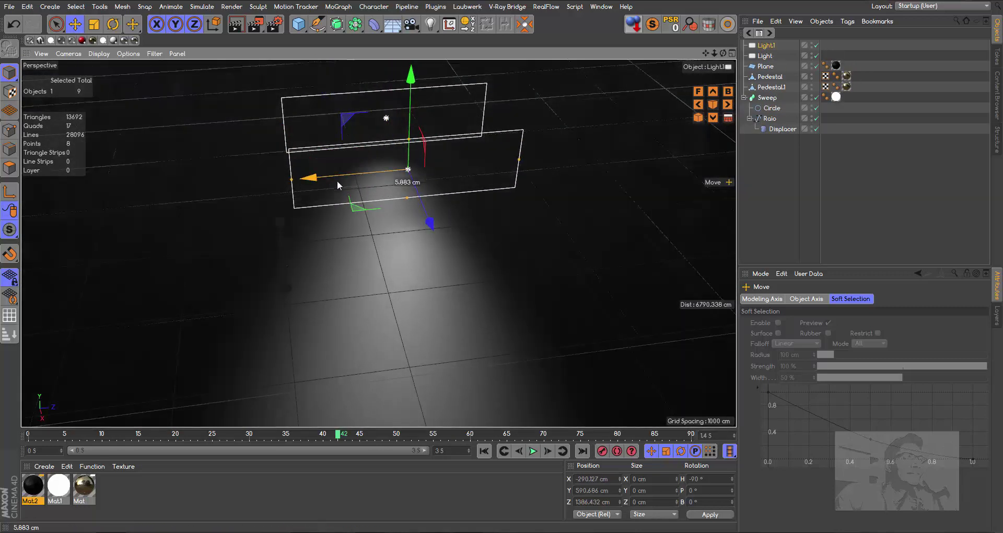
drag(340, 200, 483, 212)
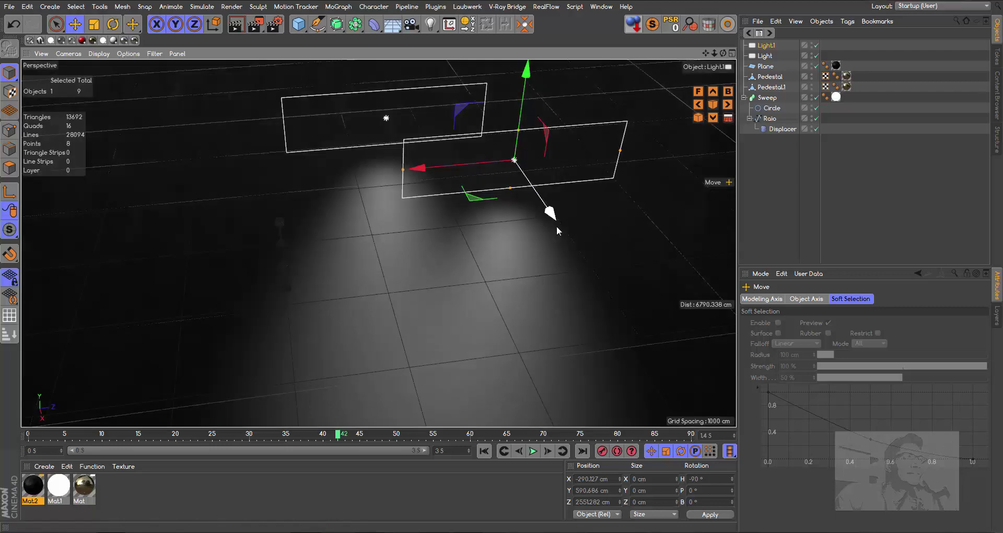
ctrl+drag(551, 214, 582, 320)
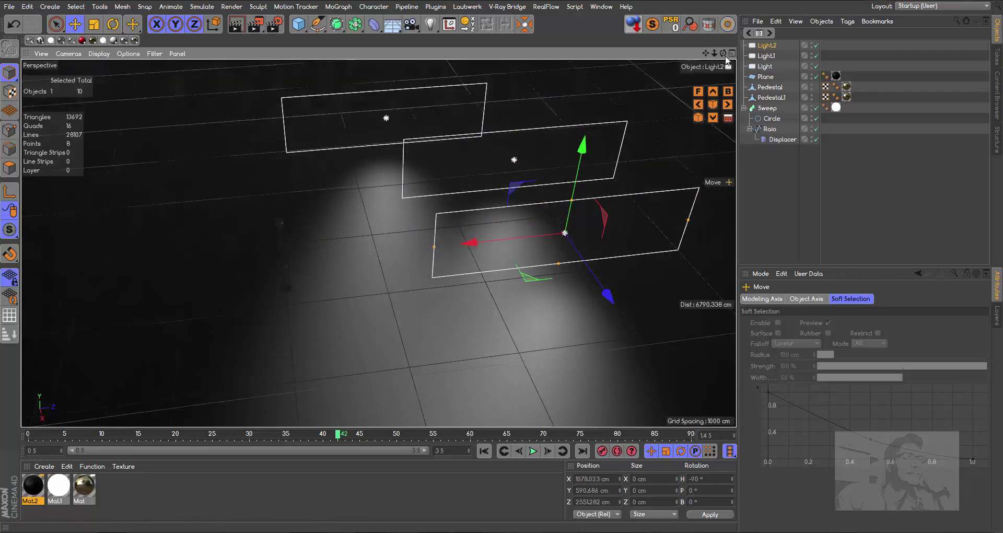
drag(722, 53, 378, 243)
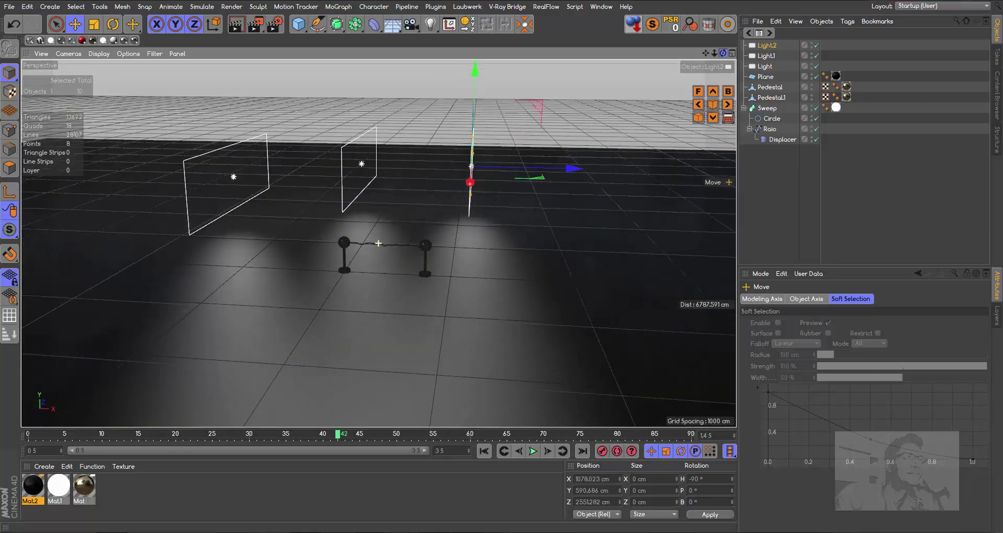
mouse_move(723, 52)
mouse_down()
mouse_move(700, 55)
mouse_move(718, 58)
mouse_up()
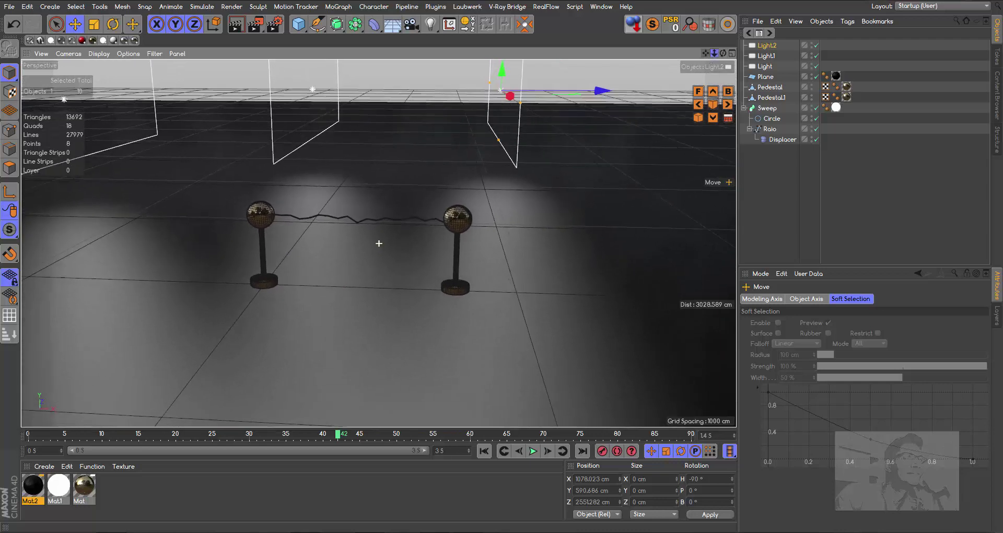
click(242, 27)
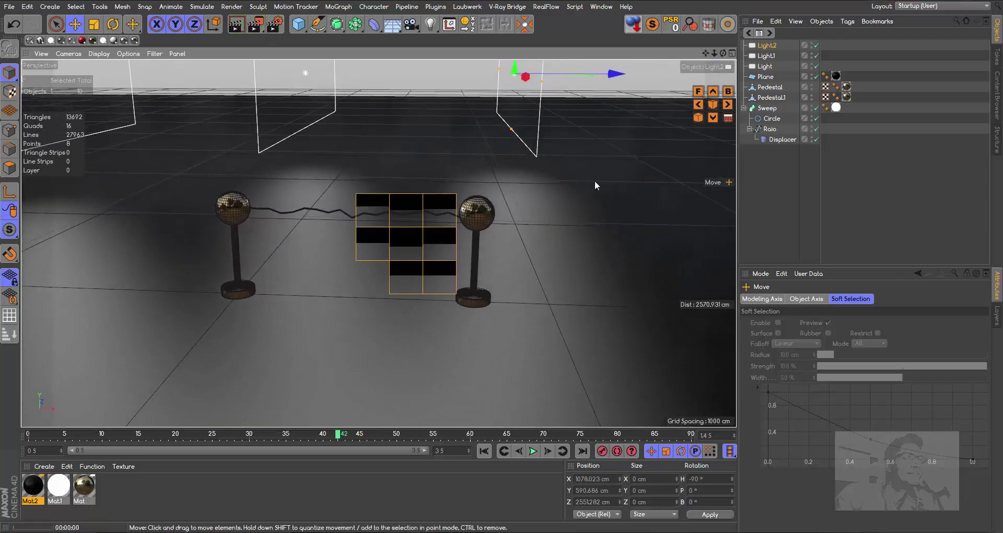
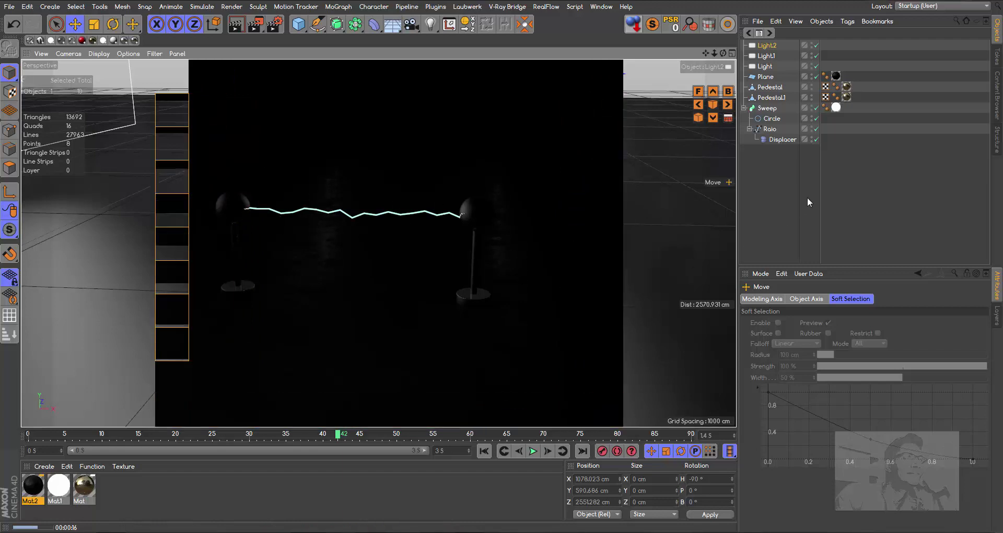
Step: Set Light, Light.1 and Light.2 to 200% intensity with about 15% cyan saturation, then render a preview
click(767, 55)
click(766, 47)
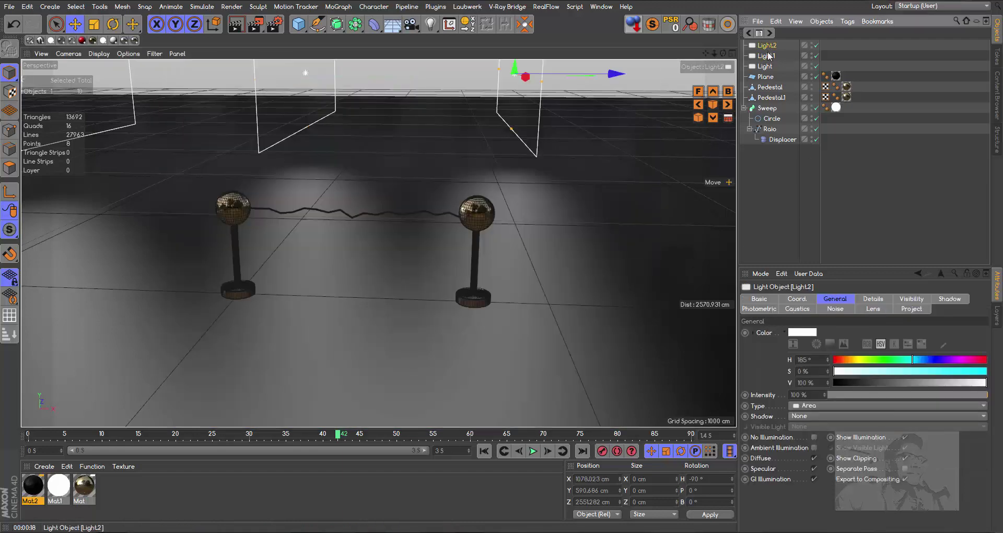
ctrl+click(768, 56)
ctrl+click(765, 67)
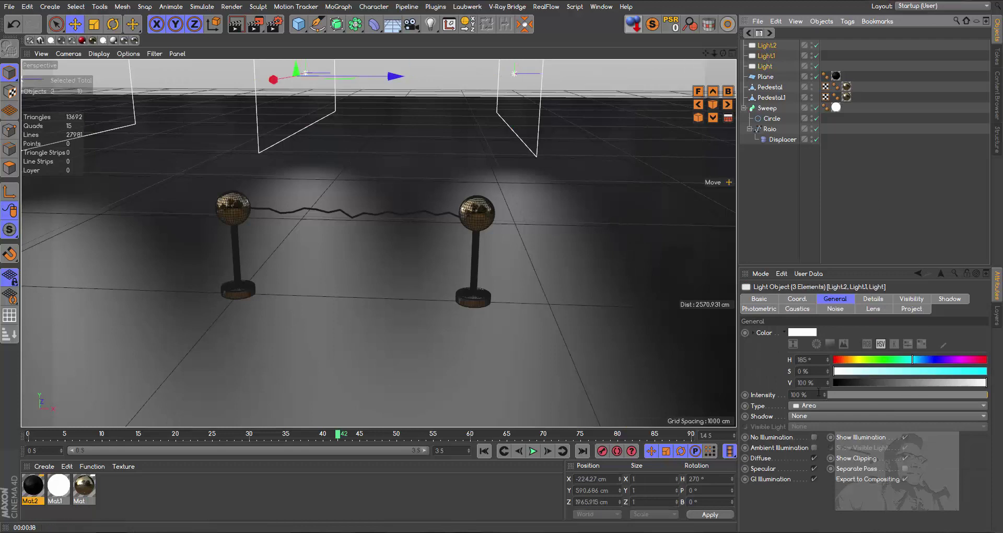
click(807, 395)
text(200)
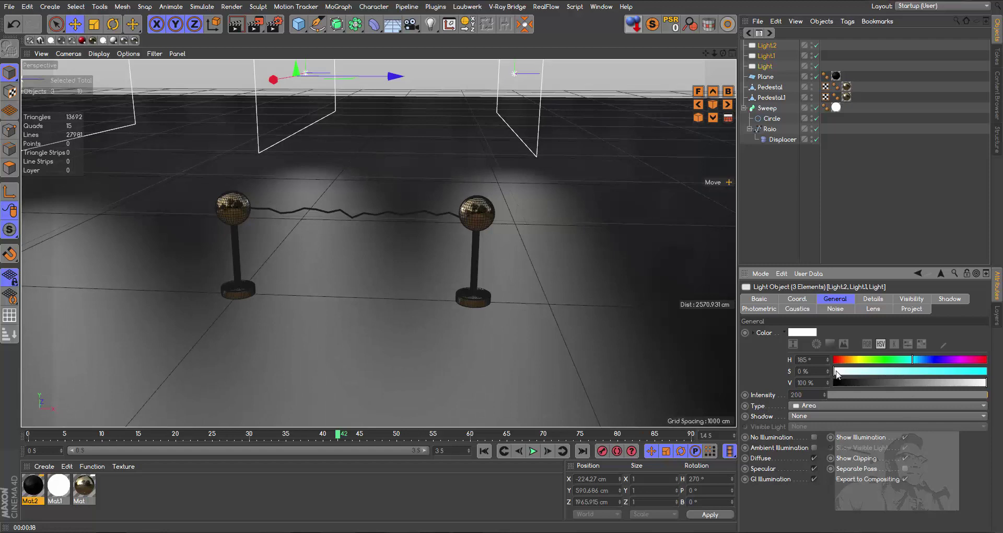
drag(836, 373, 852, 374)
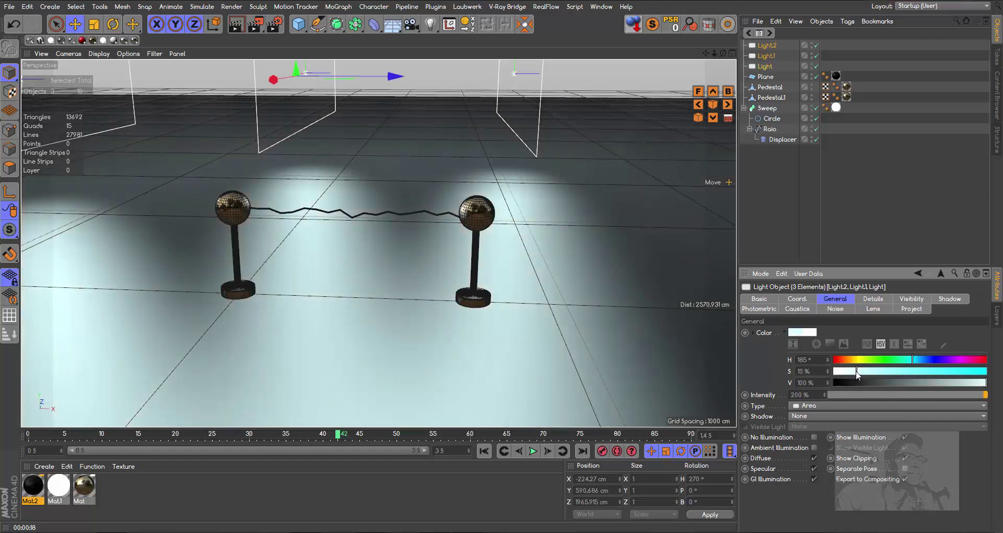
click(236, 23)
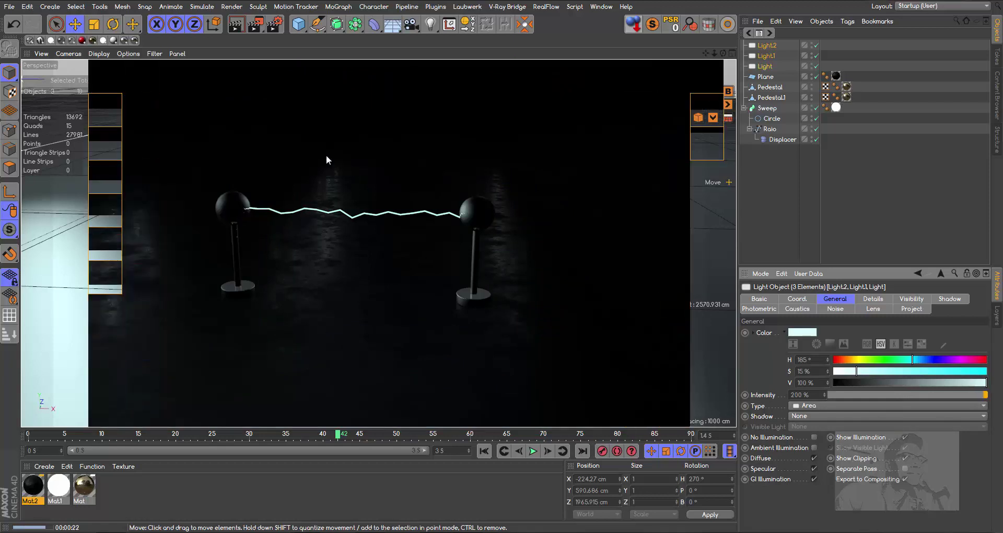
Step: In Mat.2's Material Editor, turn off Affect Specular and turn on Affect Reflection for diffusion
click(321, 472)
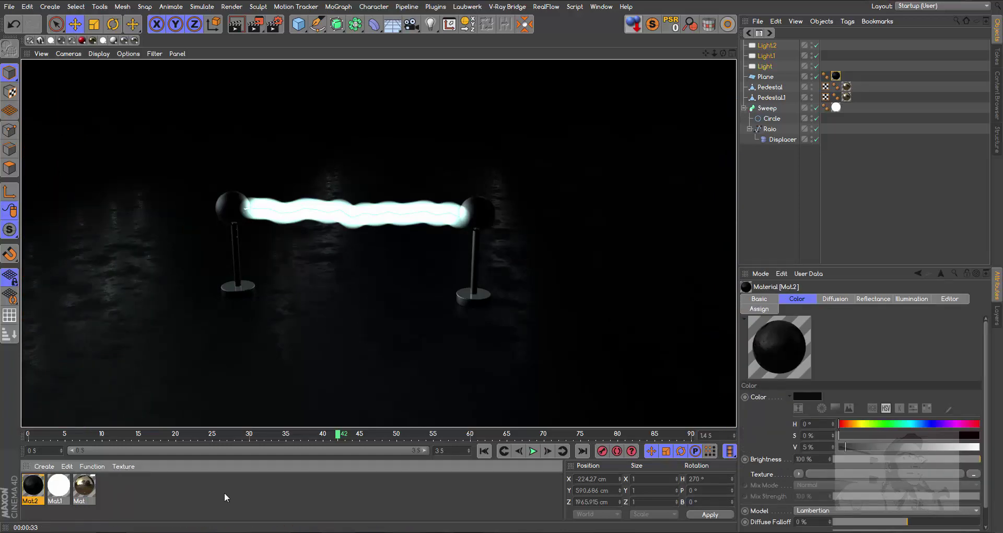
double_click(34, 485)
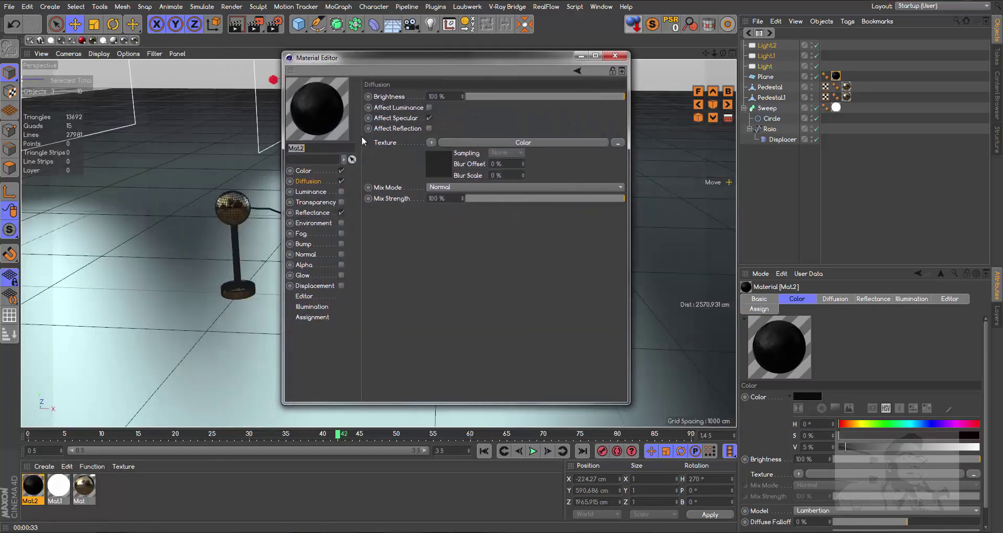
click(314, 182)
click(429, 118)
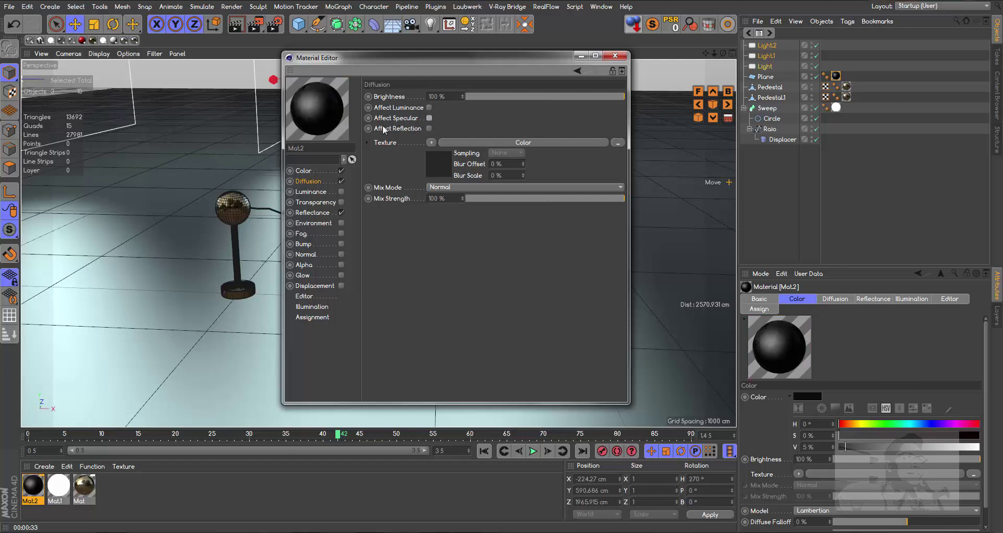
click(429, 129)
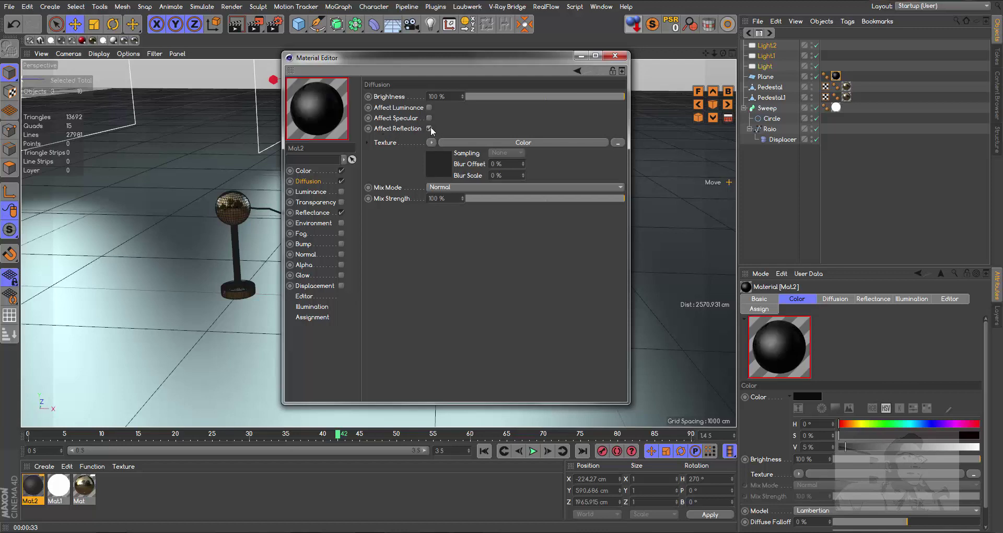
drag(475, 58, 638, 62)
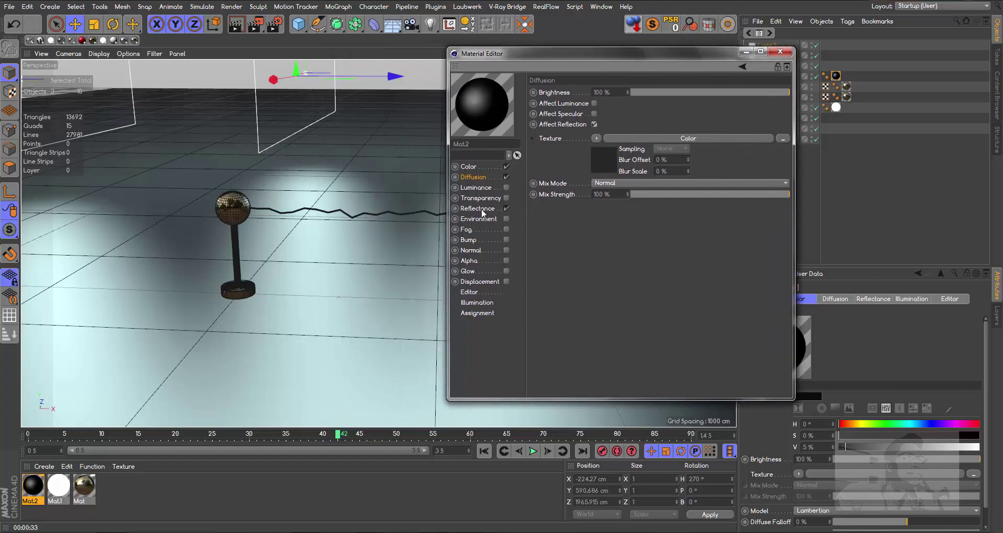
Step: Add Noise to Mat.2's reflection roughness and bump, enable Bump, and render the floor
click(481, 210)
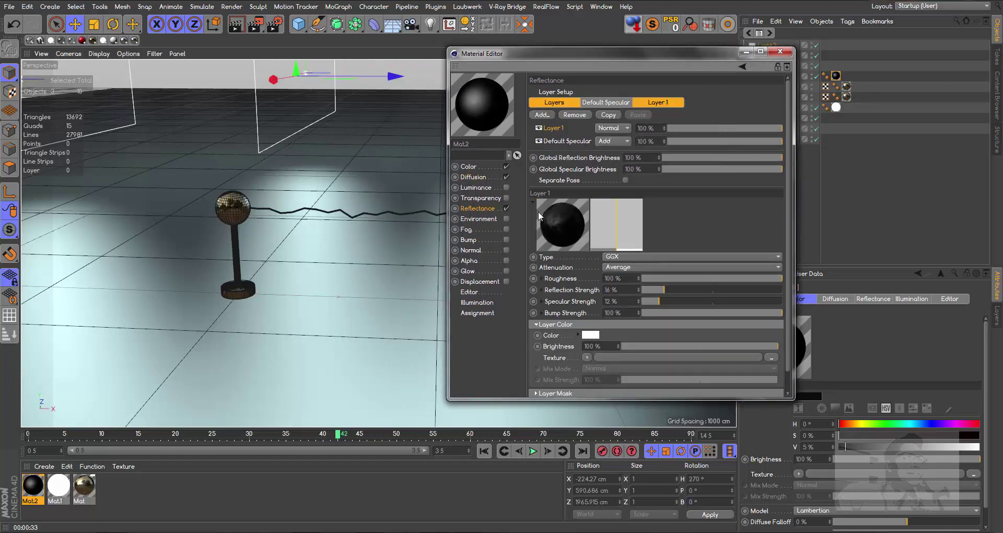
click(542, 279)
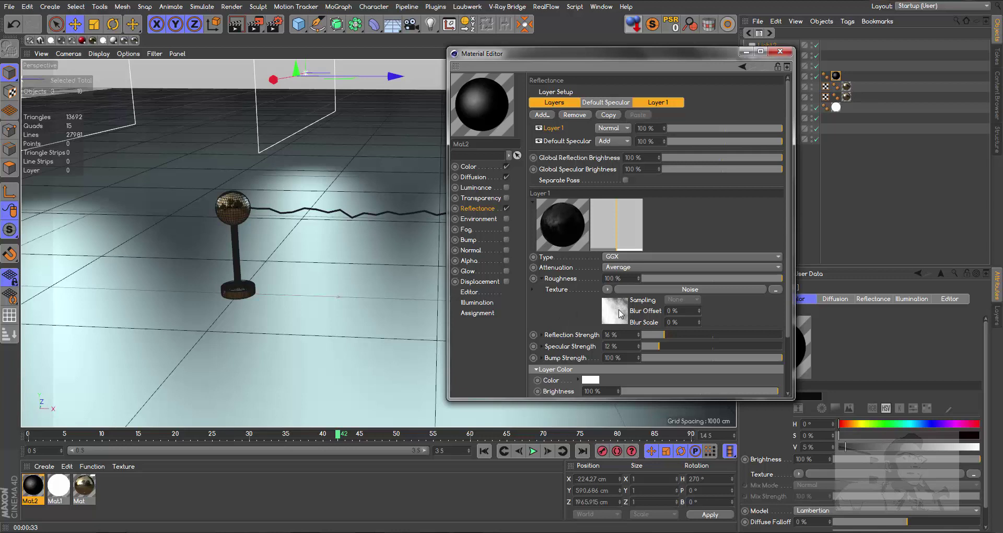
click(470, 240)
drag(473, 243, 596, 141)
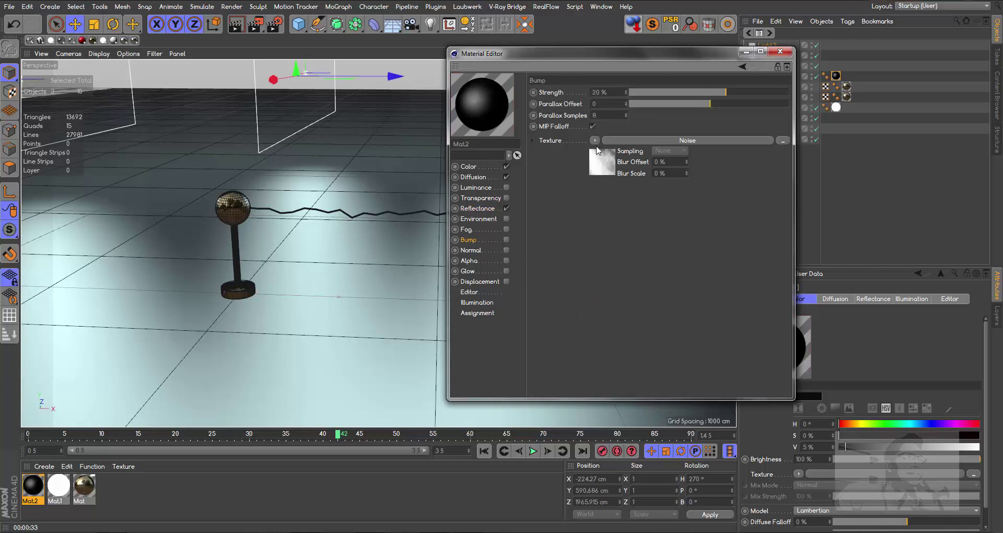
click(507, 240)
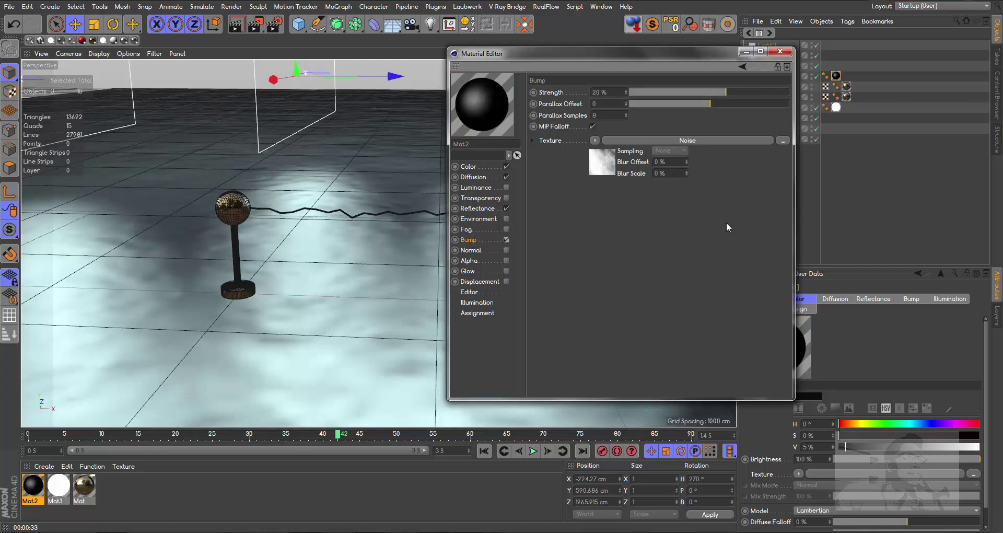
click(779, 51)
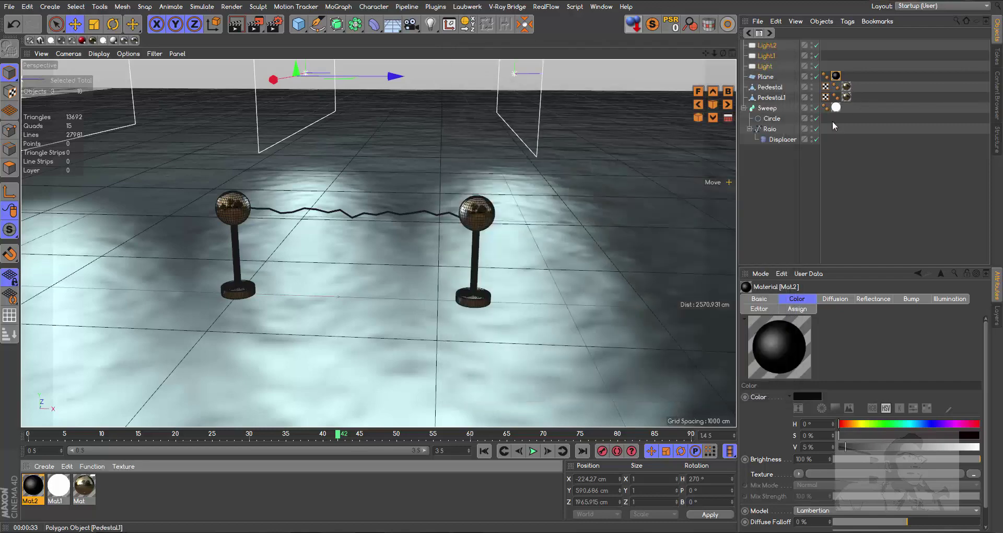
click(236, 24)
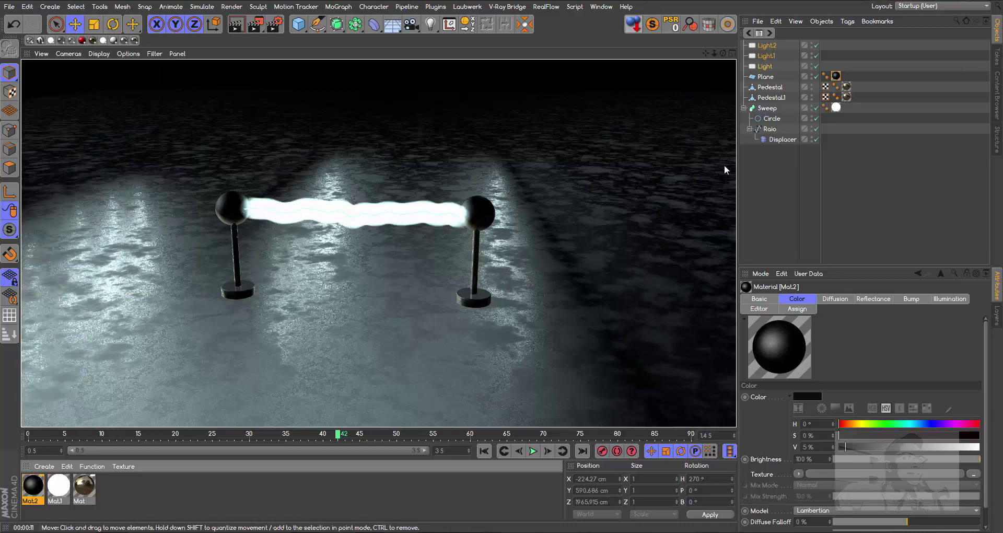
Step: Give all three lights Shadow Maps (Soft) at 750x750 resolution
click(767, 47)
shift+click(765, 66)
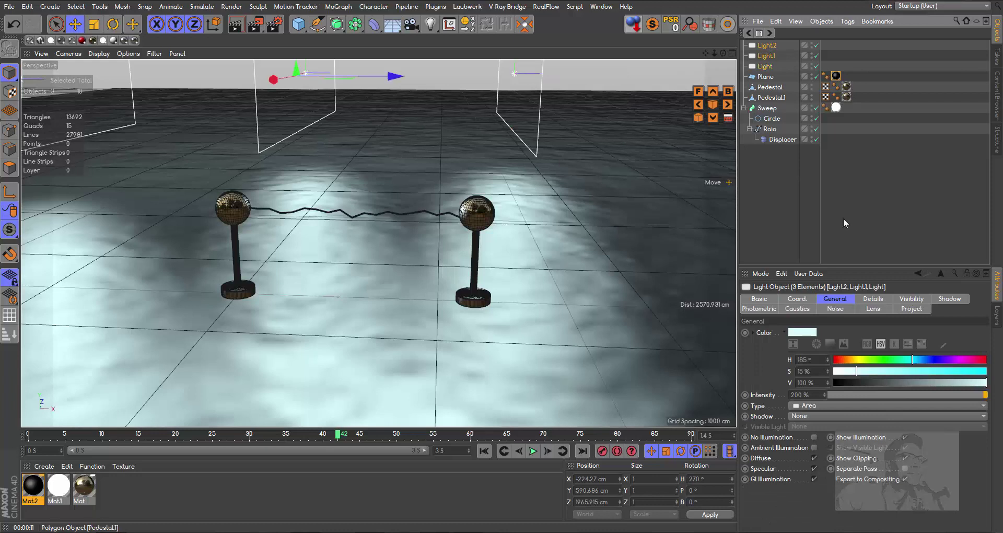
click(813, 414)
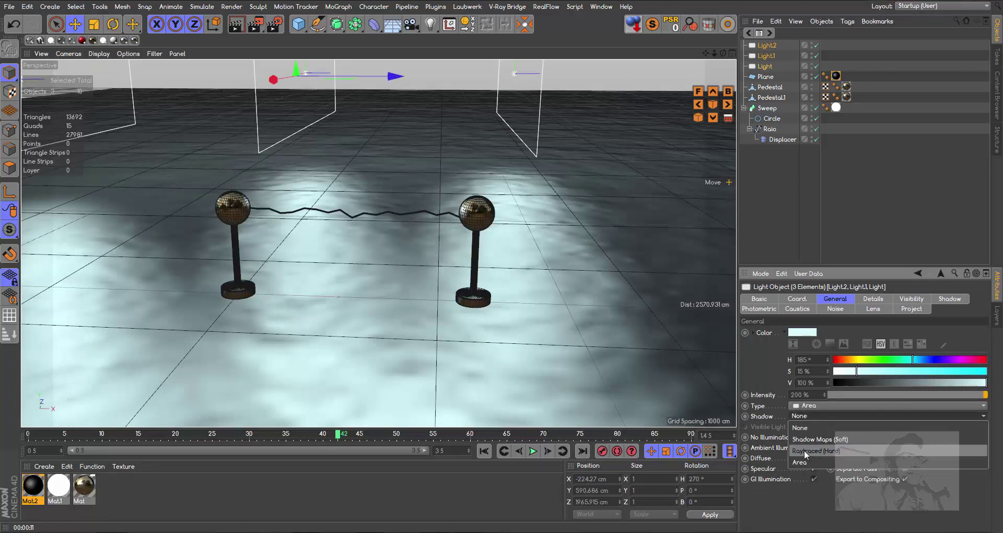
click(813, 438)
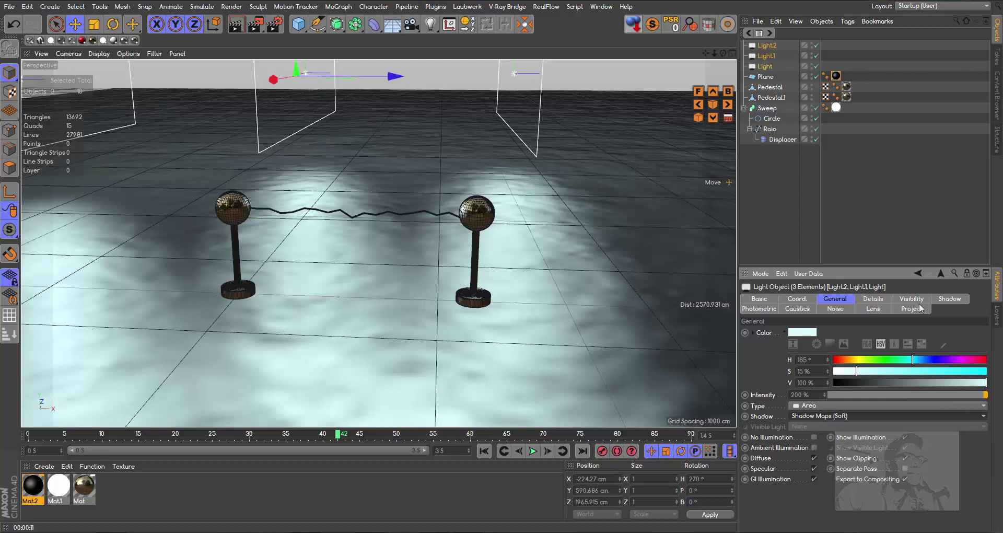
click(950, 298)
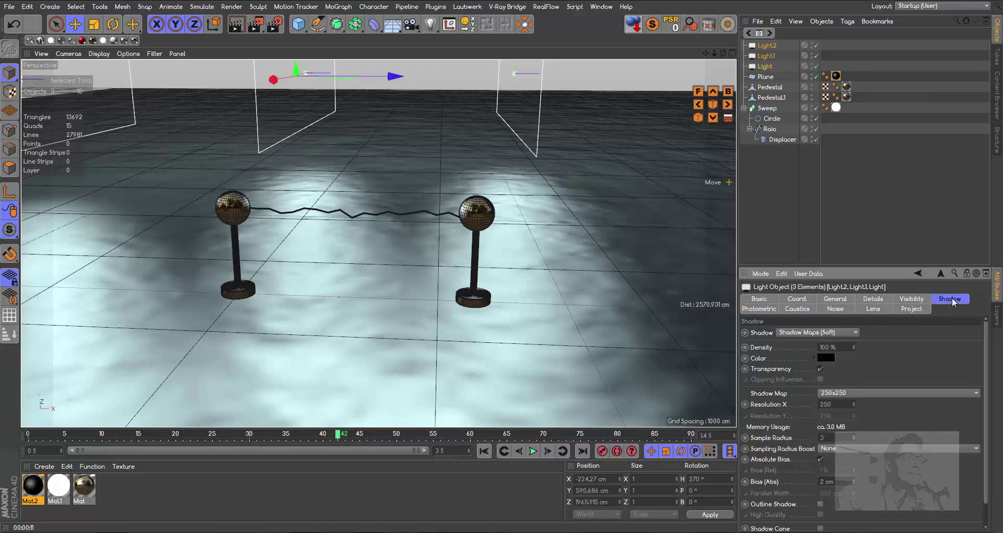
click(854, 396)
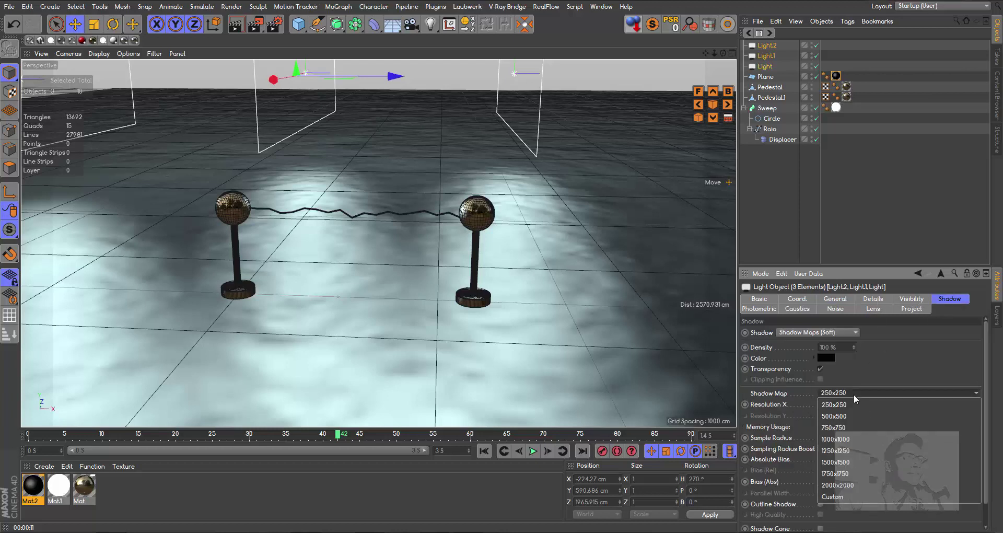
click(836, 427)
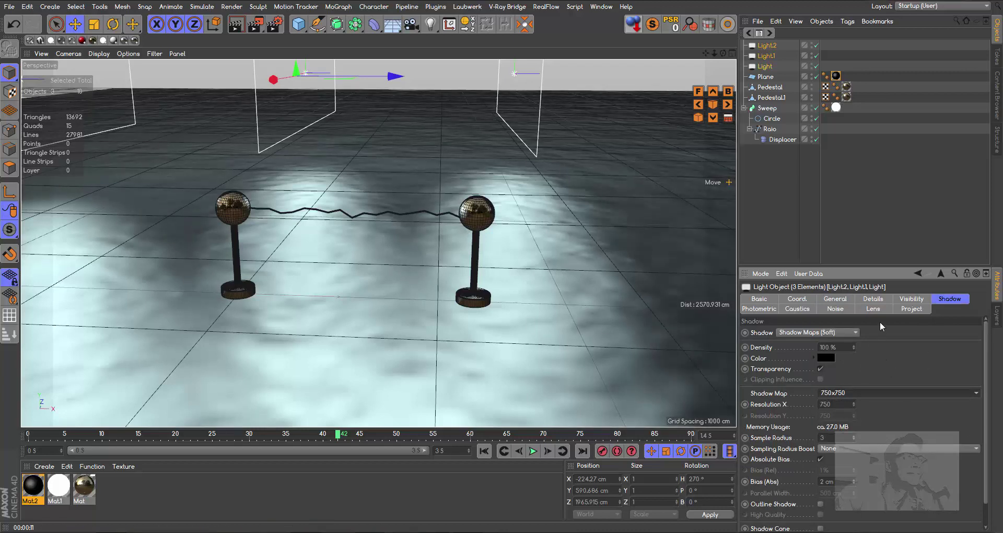
Step: Set the lights' Falloff Angle to 0° and render the shadows
click(876, 300)
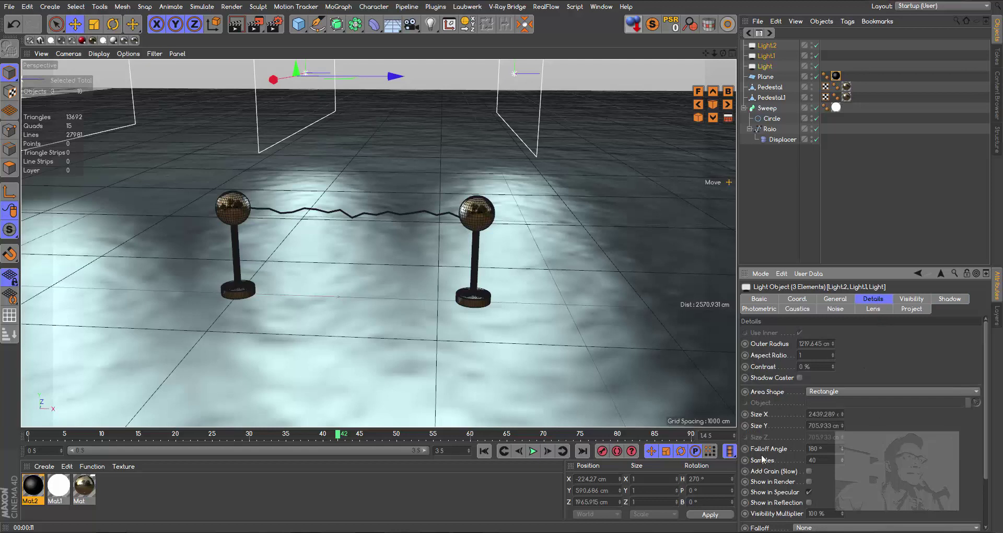
drag(831, 446, 770, 446)
text(0)
key(Return)
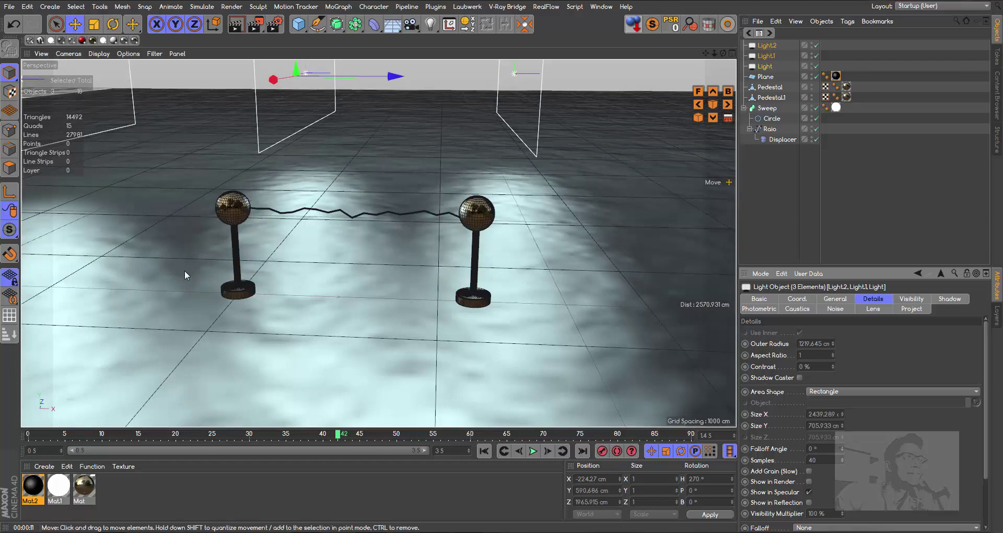
click(235, 24)
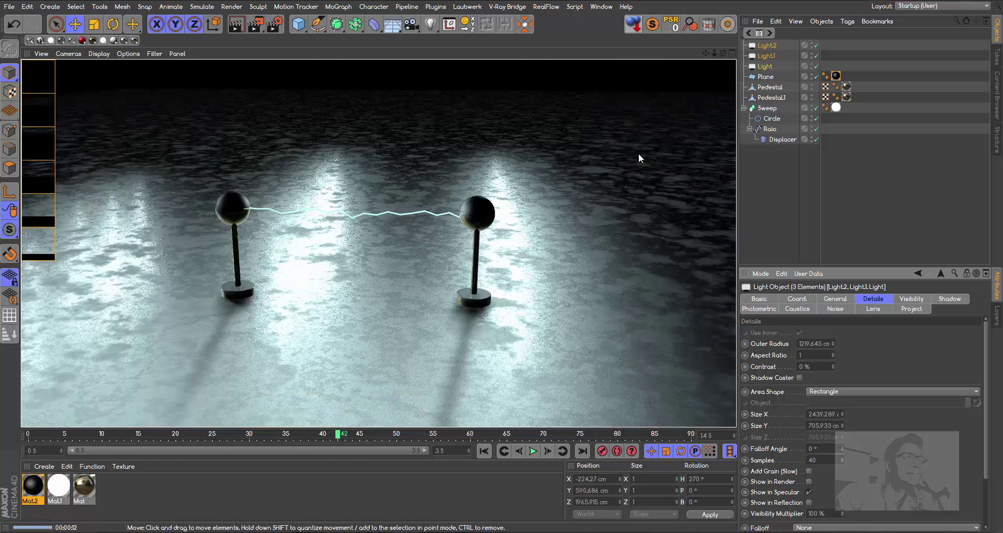
Step: Stop the render, return the timeline to frame 0 and add a camera
click(406, 233)
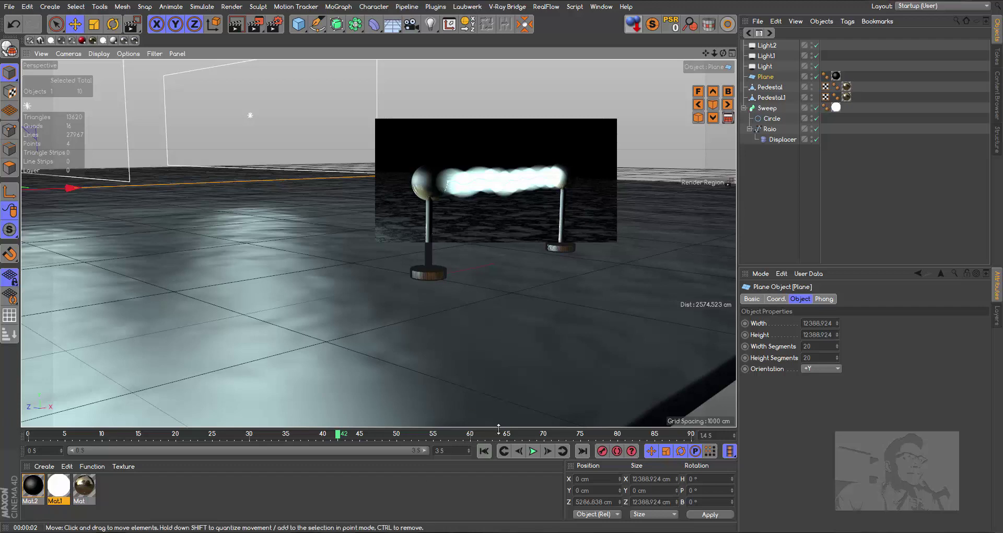
drag(338, 435, 29, 433)
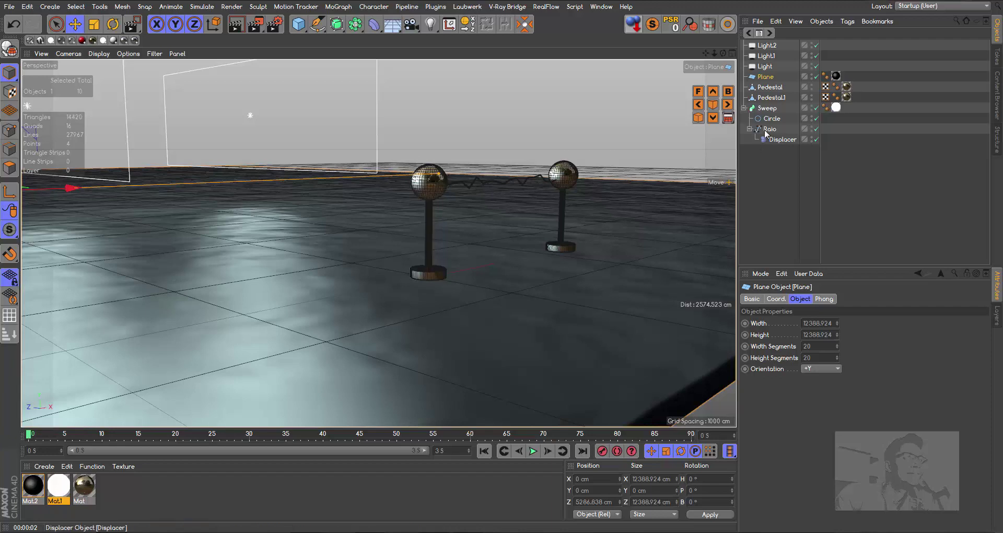
click(411, 24)
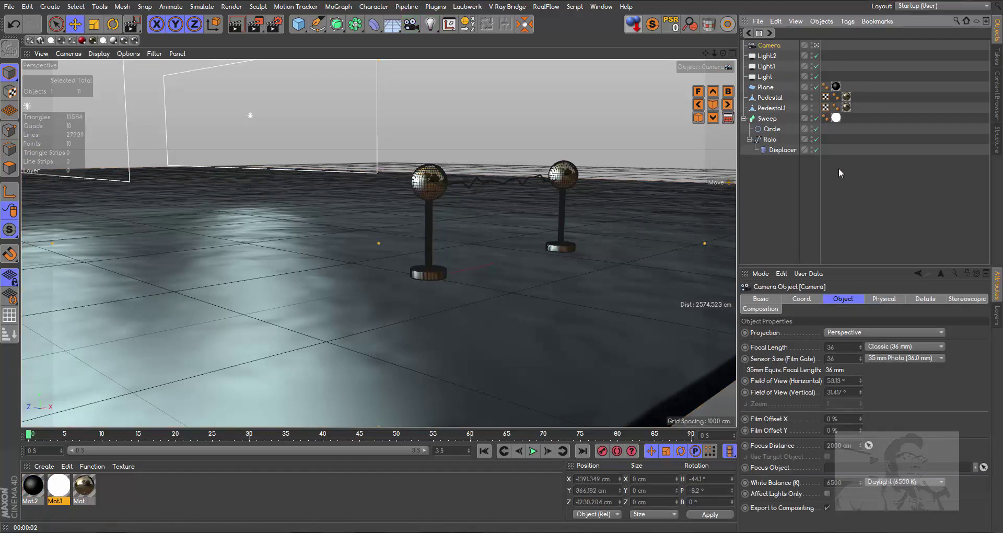
Step: Move the floor plane to X 985.591 cm and Z 4953.993 cm, in front of the pedestals
mouse_move(723, 53)
mouse_down()
mouse_move(717, 61)
mouse_move(722, 56)
mouse_up()
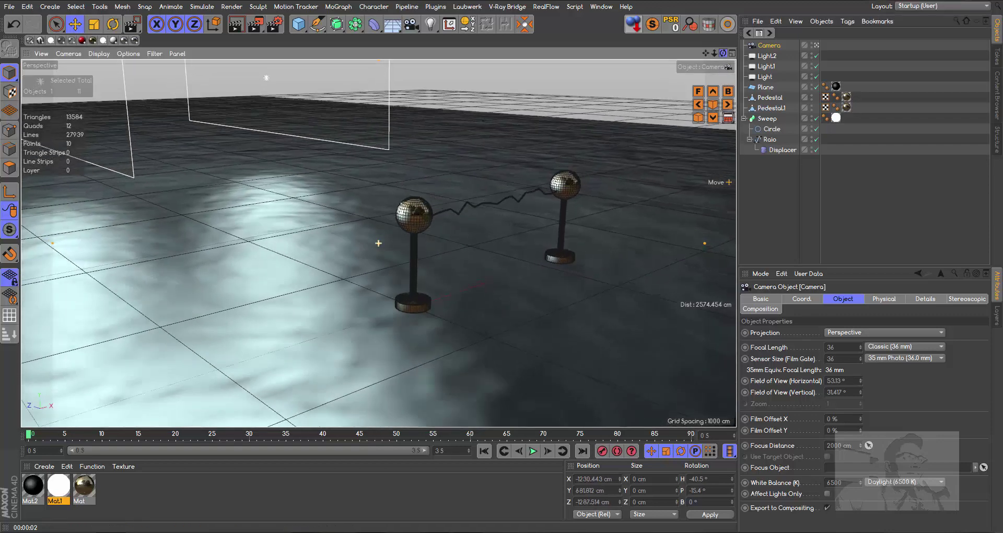
click(317, 223)
drag(103, 136, 193, 134)
drag(79, 131, 90, 146)
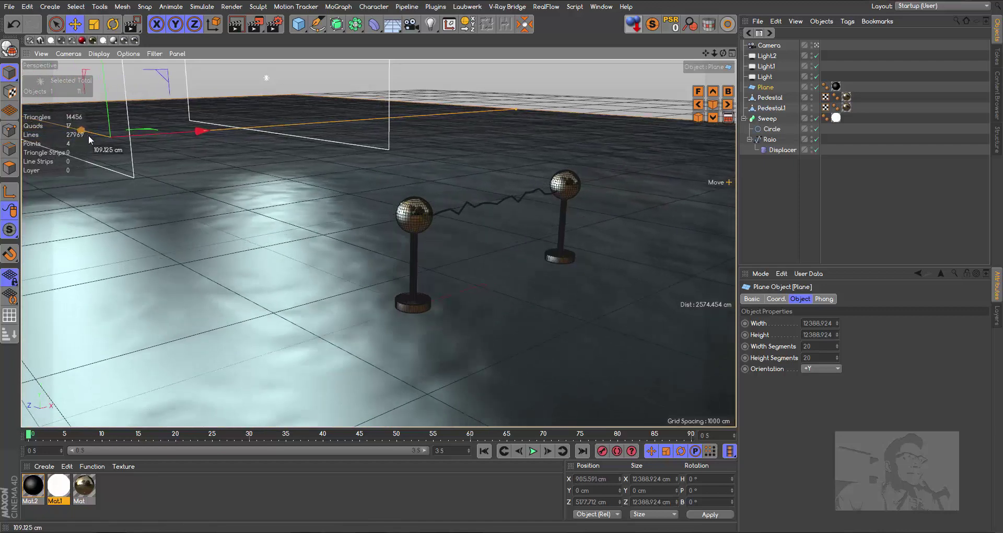
drag(722, 52, 731, 60)
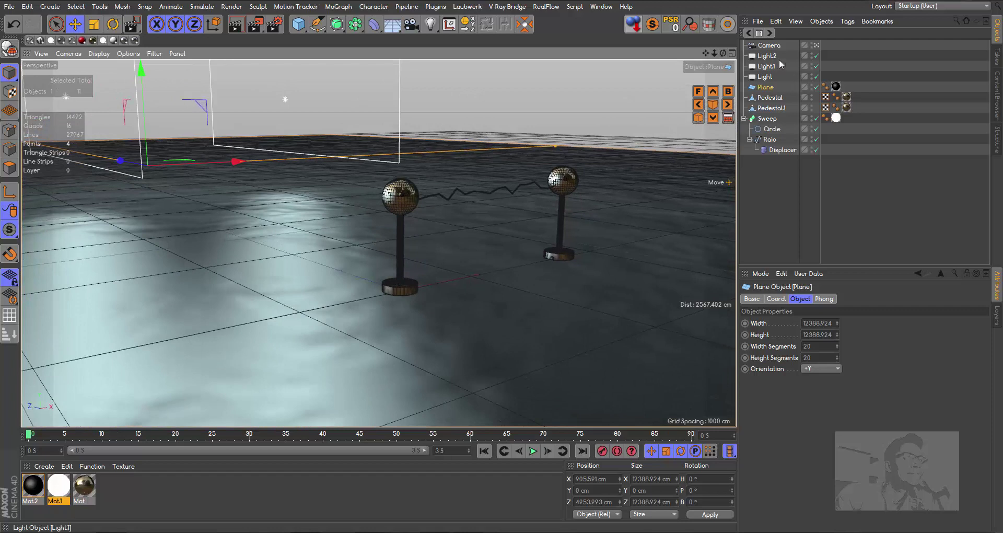
Step: Keyframe the camera's starting position at frame 0 and extend the animation to 10 seconds
click(772, 46)
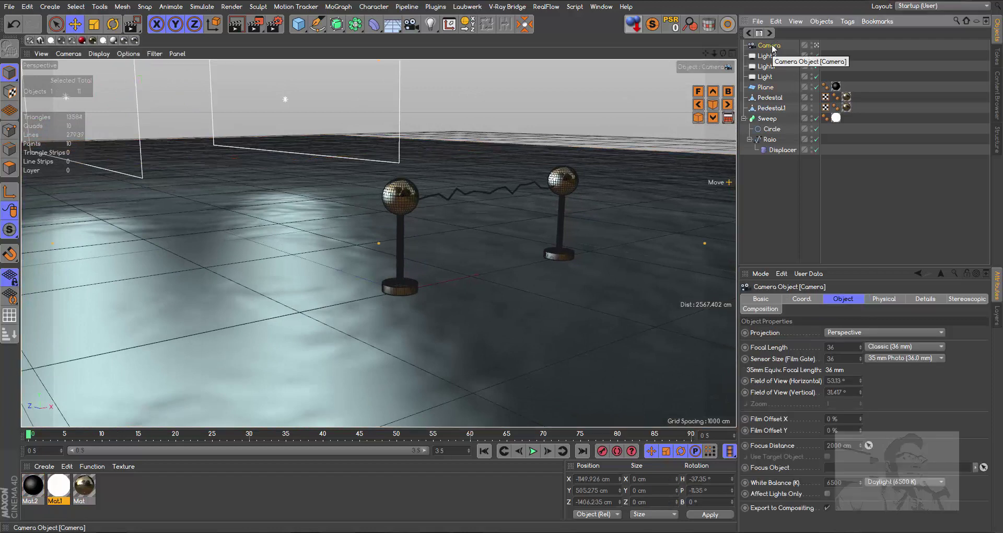
click(807, 299)
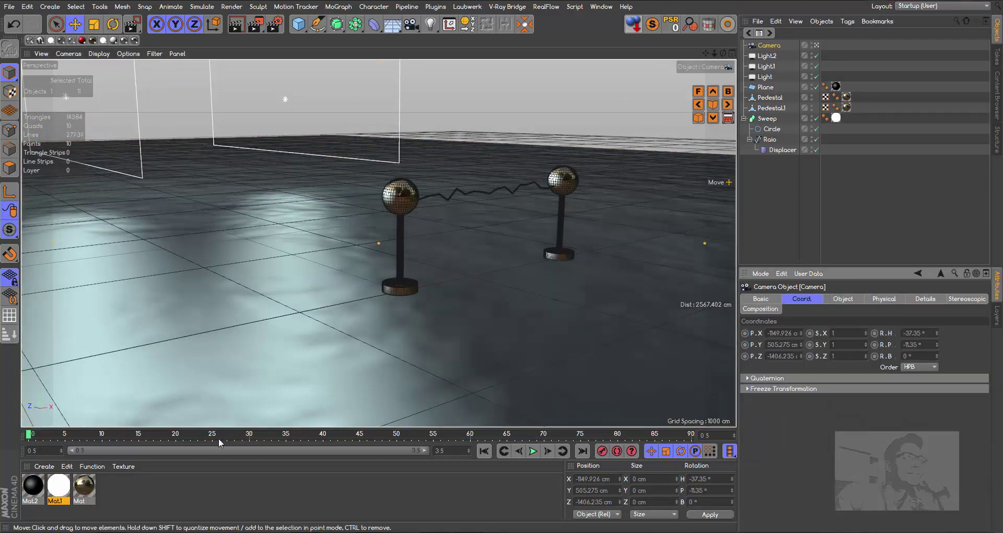
click(602, 451)
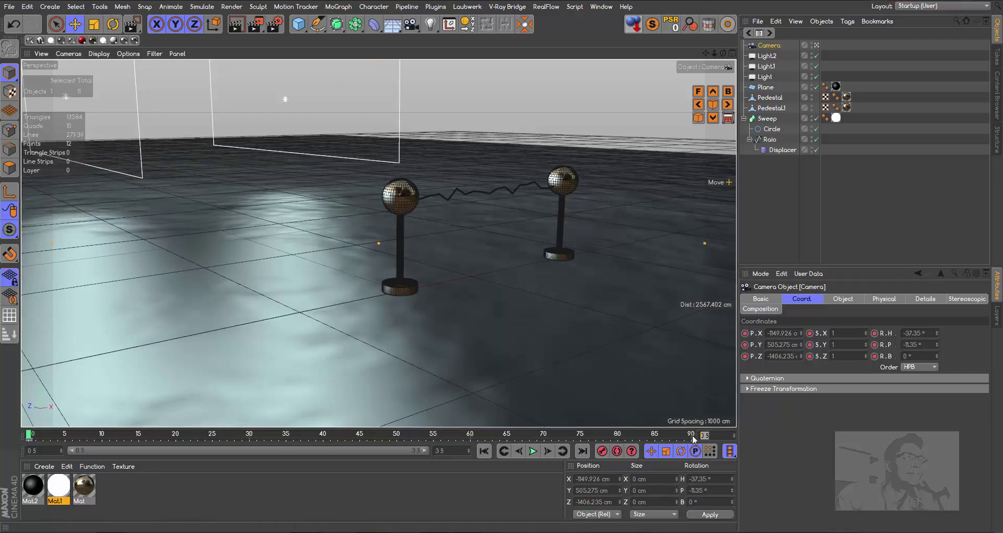
text(0)
click(493, 503)
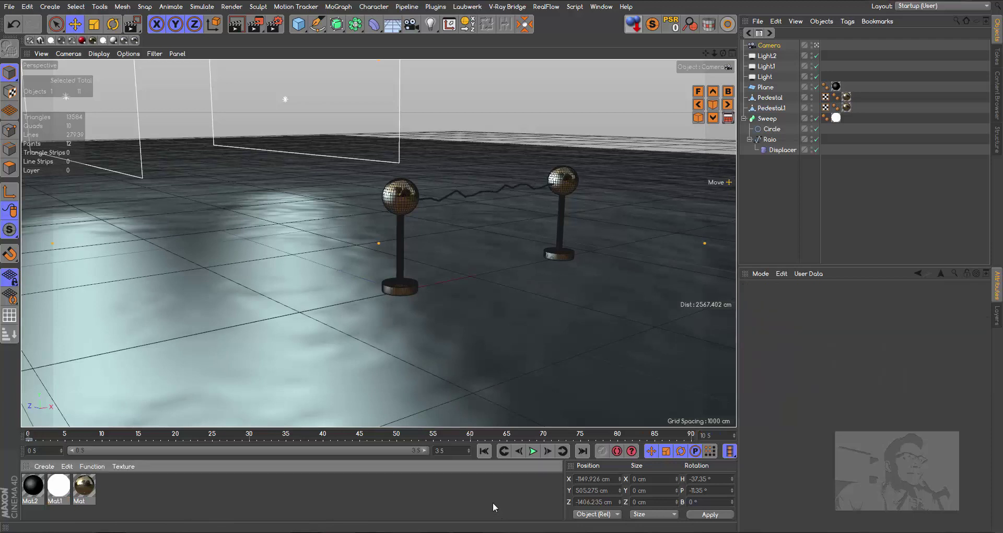
double_click(459, 453)
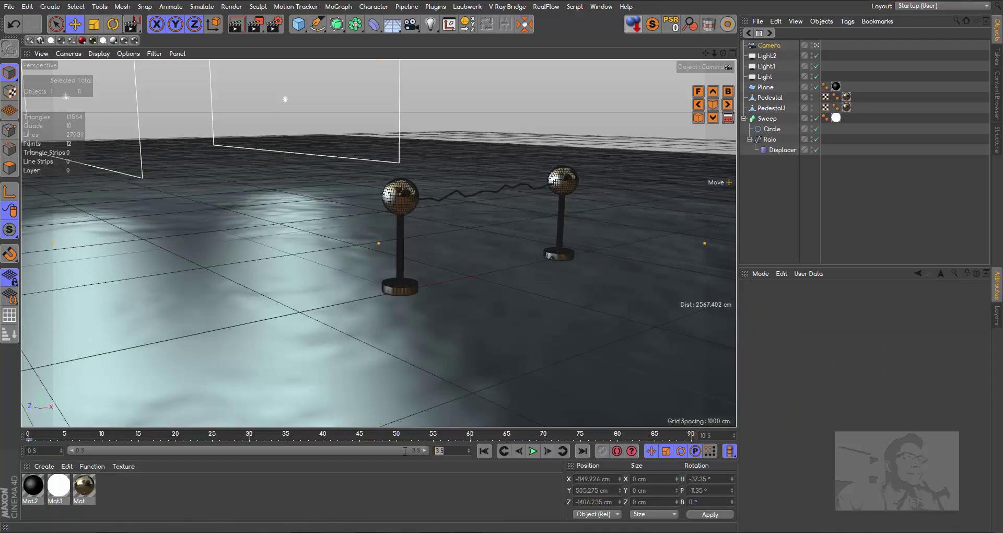
text(10)
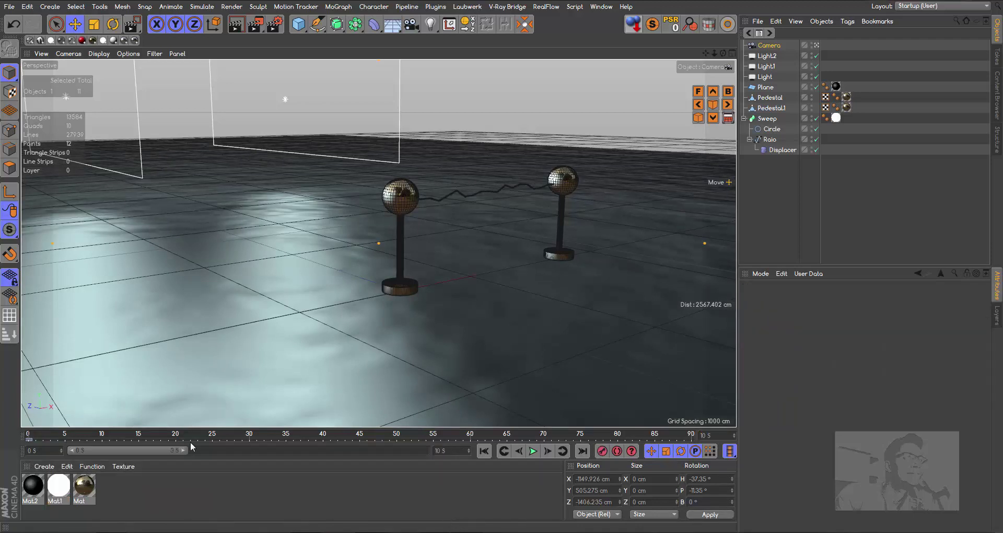
drag(183, 452, 459, 453)
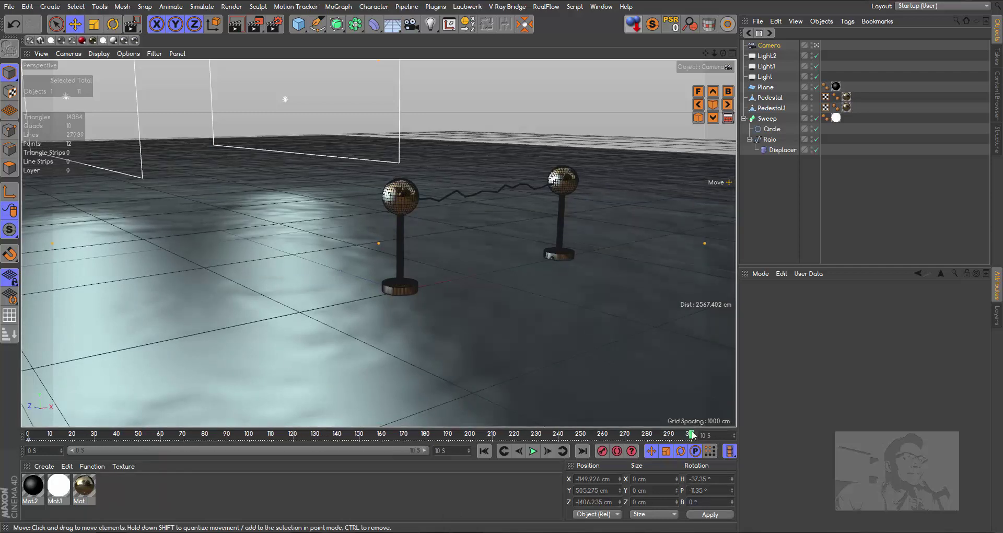
Step: Keyframe the camera at a new orbited viewpoint later in the timeline, then play the animation
key(shift+f)
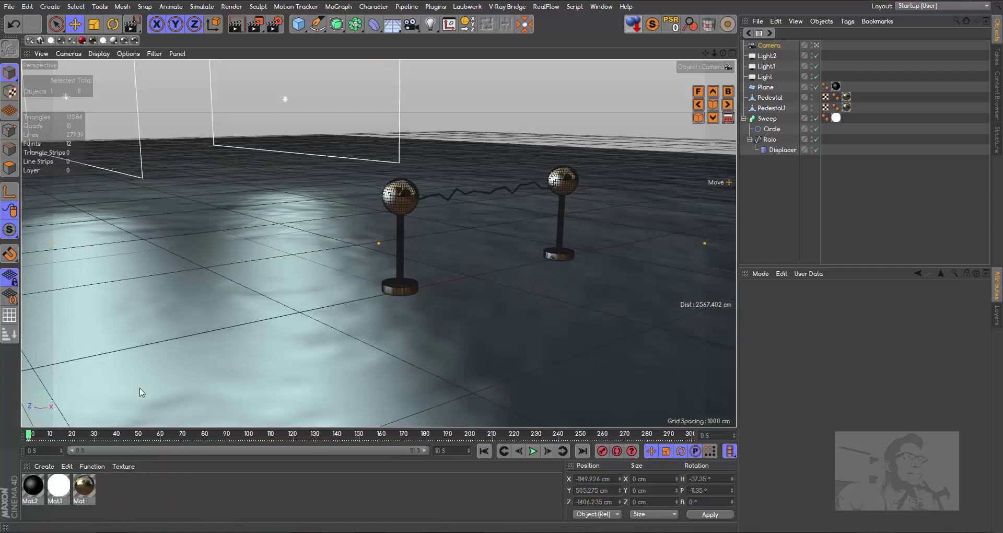
click(768, 45)
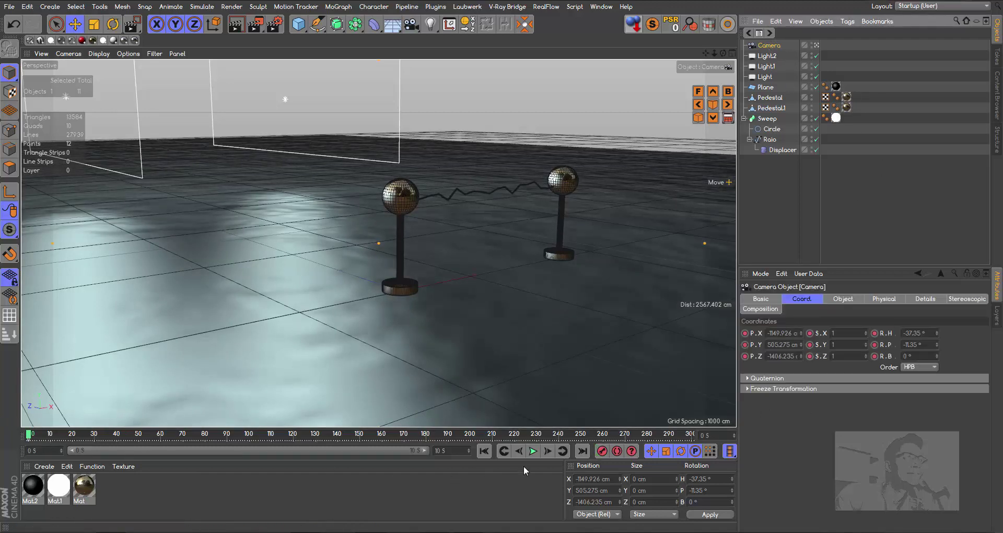
drag(30, 436, 492, 456)
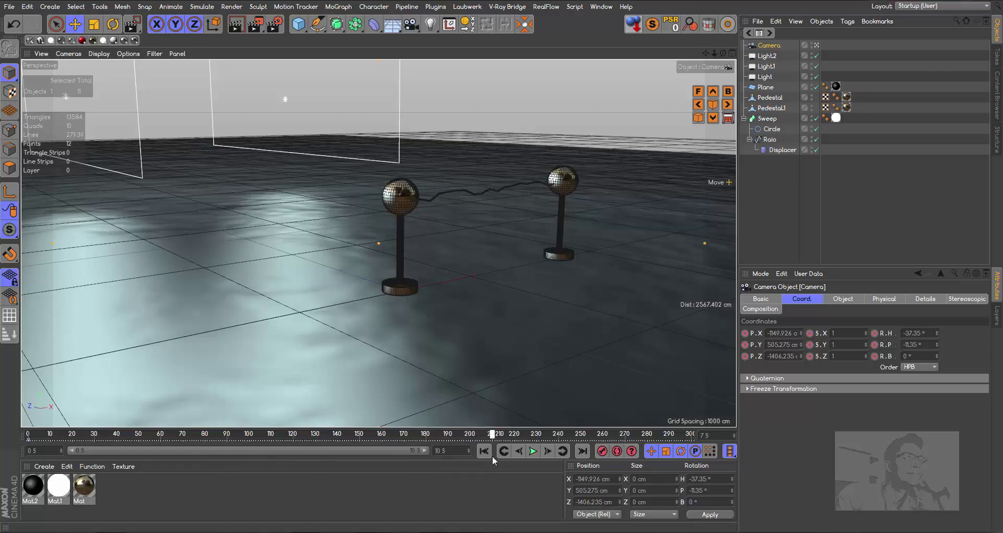
drag(723, 54, 766, 57)
drag(705, 54, 720, 31)
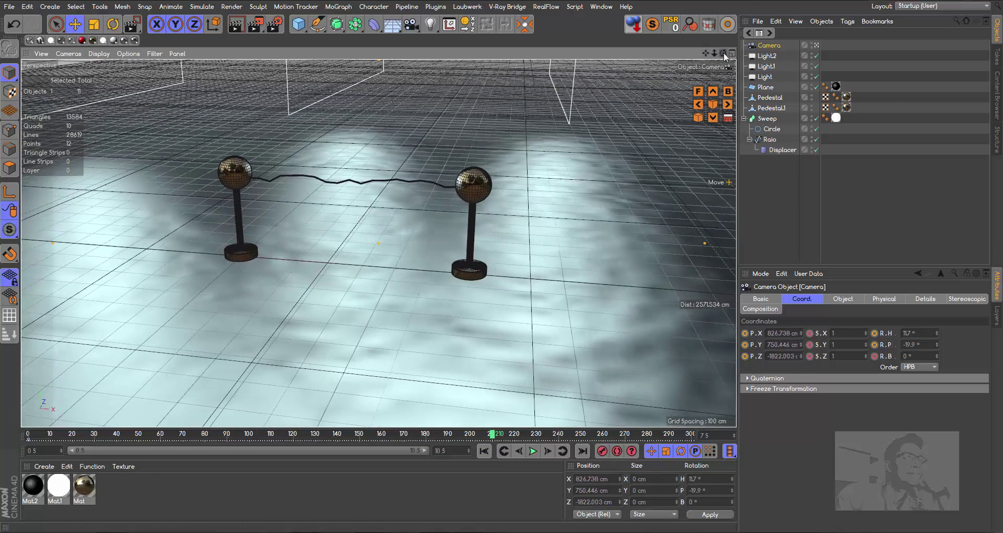
drag(722, 53, 718, 55)
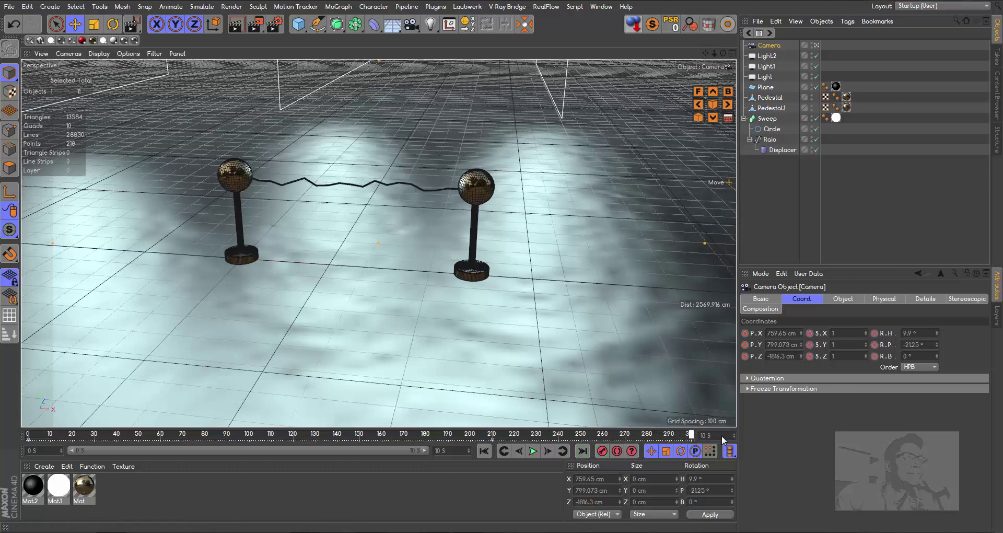
click(603, 453)
click(484, 451)
click(535, 452)
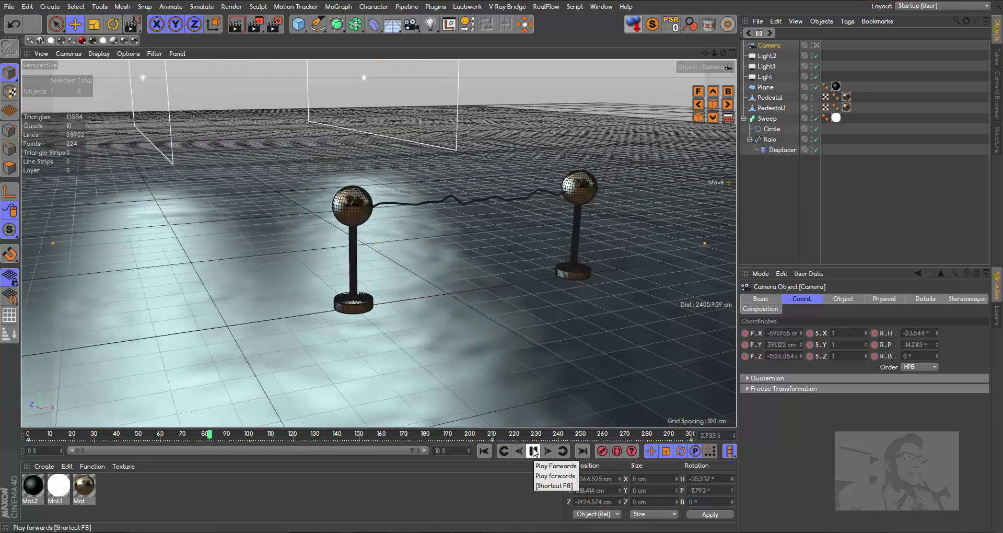
Step: Stop playback and raise Mat.2's Bump Strength slightly
click(532, 451)
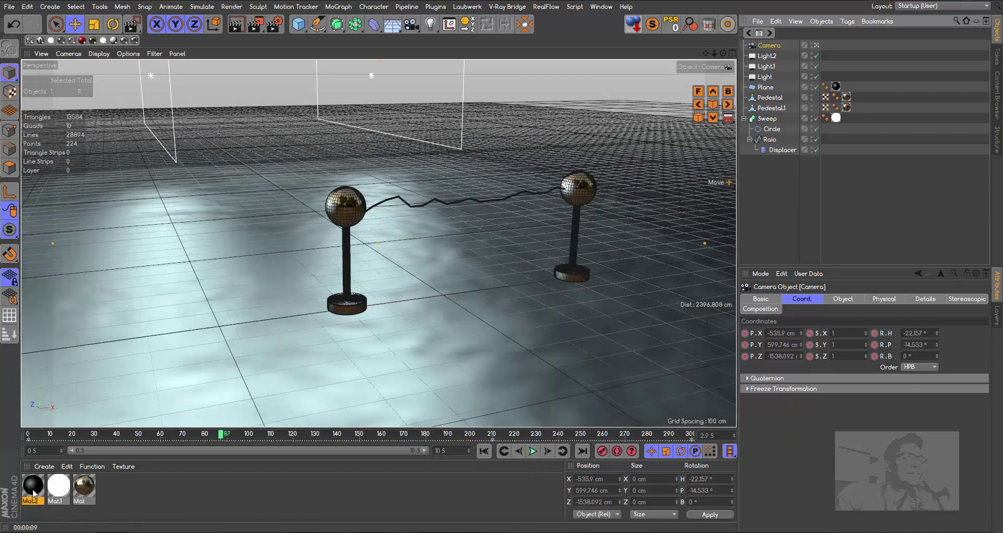
double_click(33, 491)
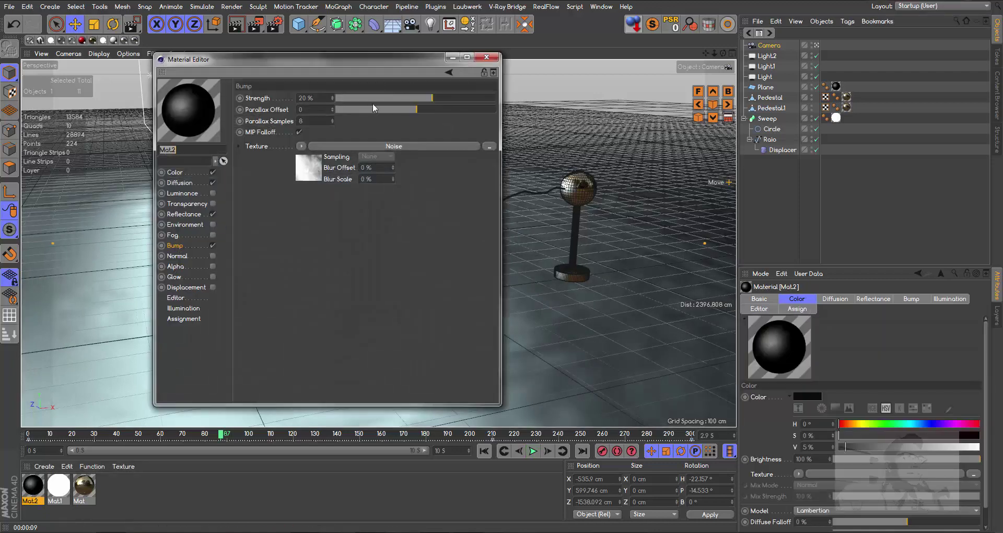
drag(438, 98, 440, 99)
click(491, 59)
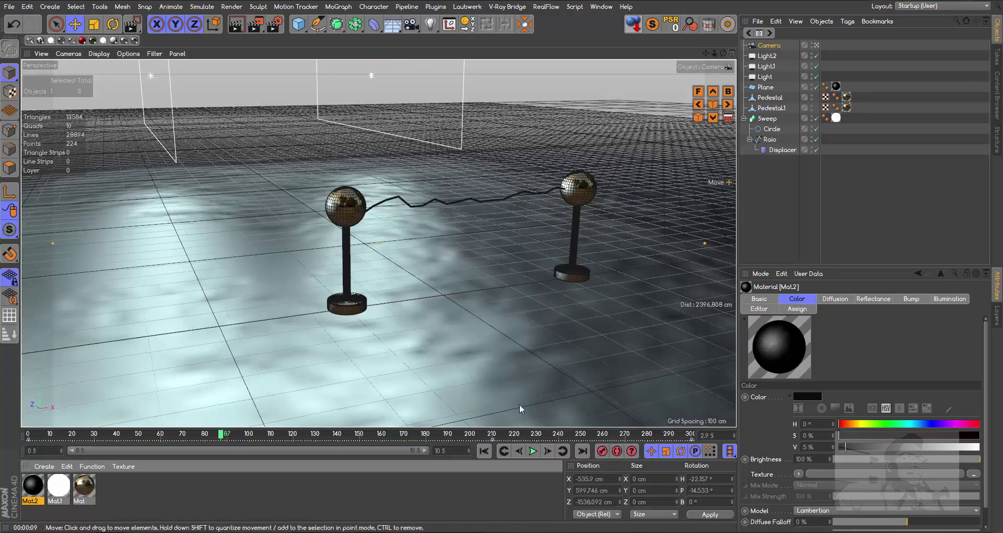
Step: Scrub to about frame 207 and region-render the floor near the left pedestal
drag(222, 442, 403, 453)
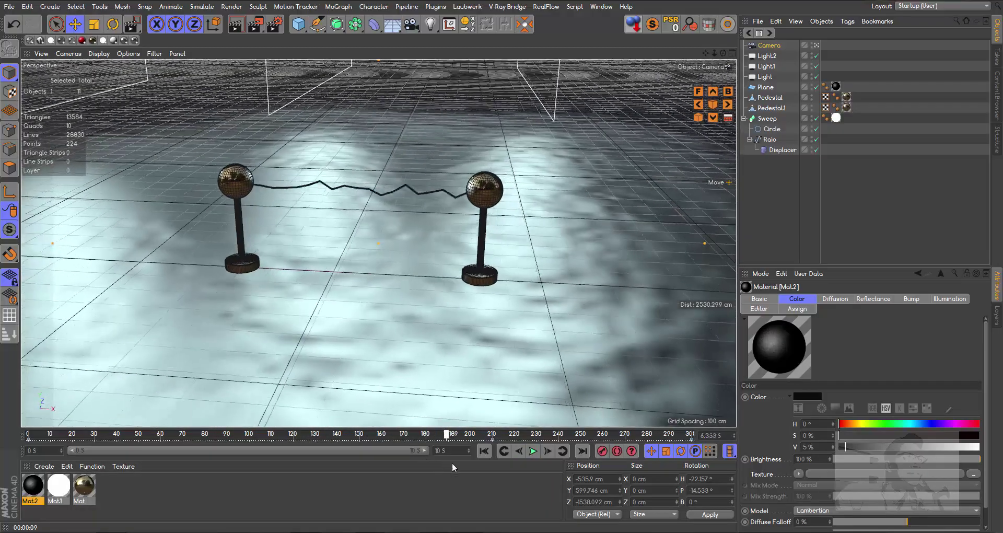
drag(402, 453, 500, 476)
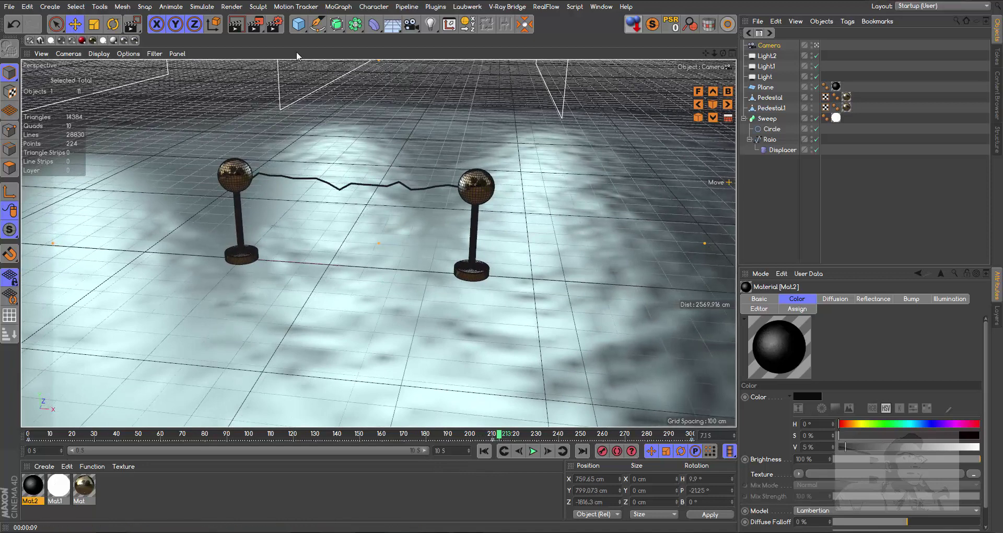
drag(256, 29, 302, 44)
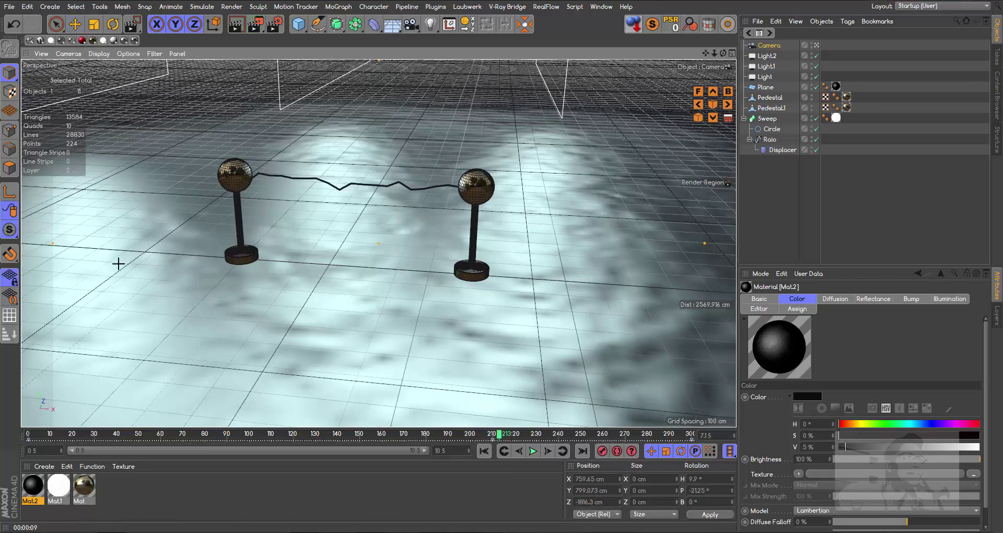
drag(98, 208, 438, 422)
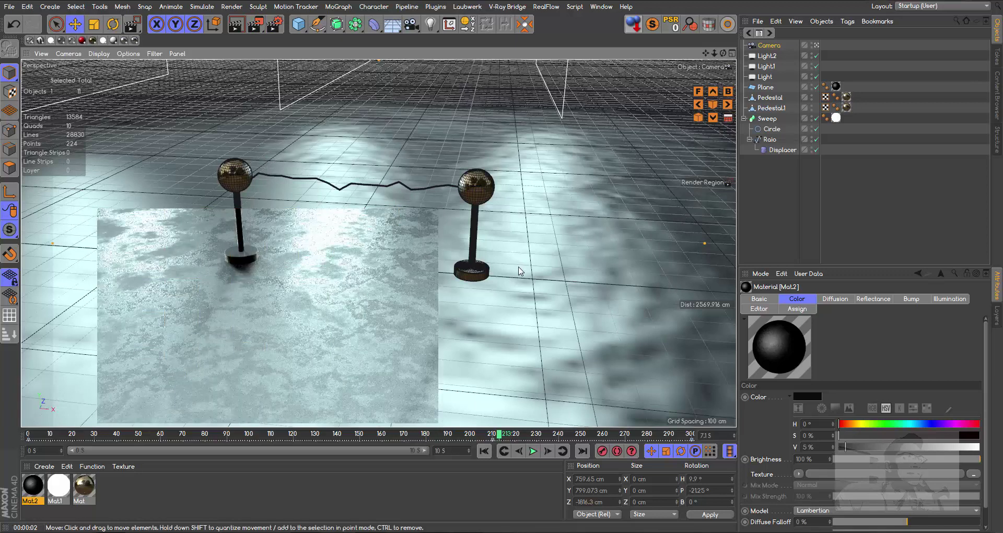
Step: Raise the brightness of Mat.2's diffusion colour shader slightly
double_click(33, 484)
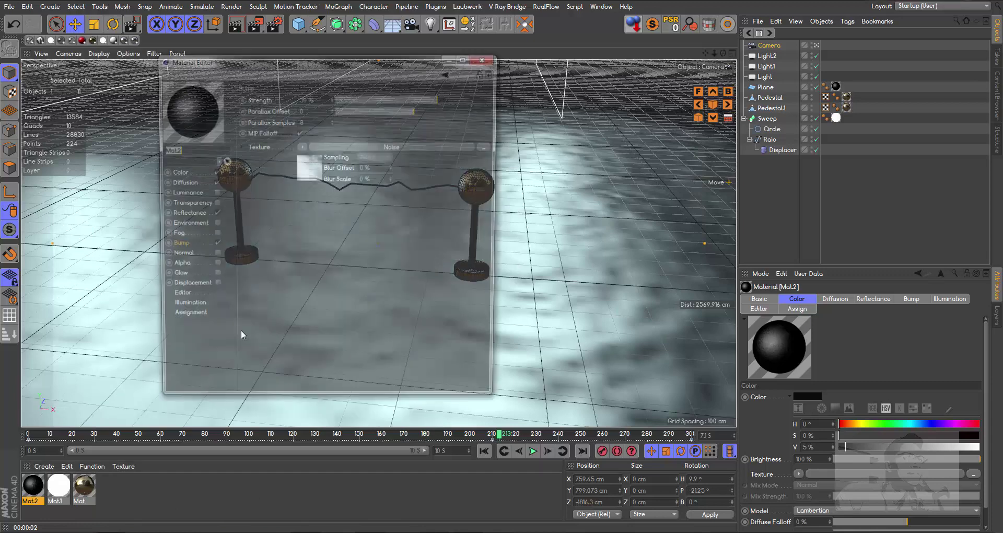
click(179, 183)
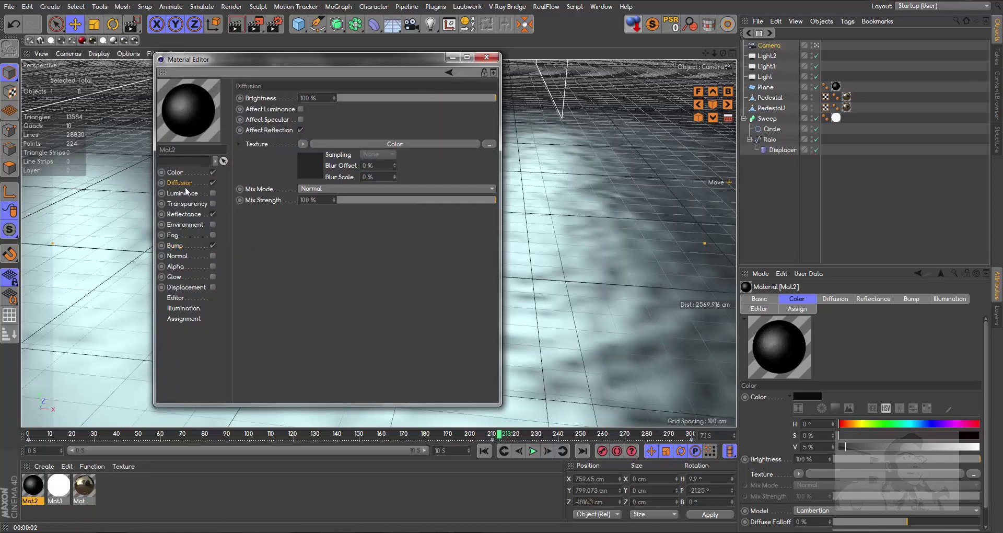
click(309, 175)
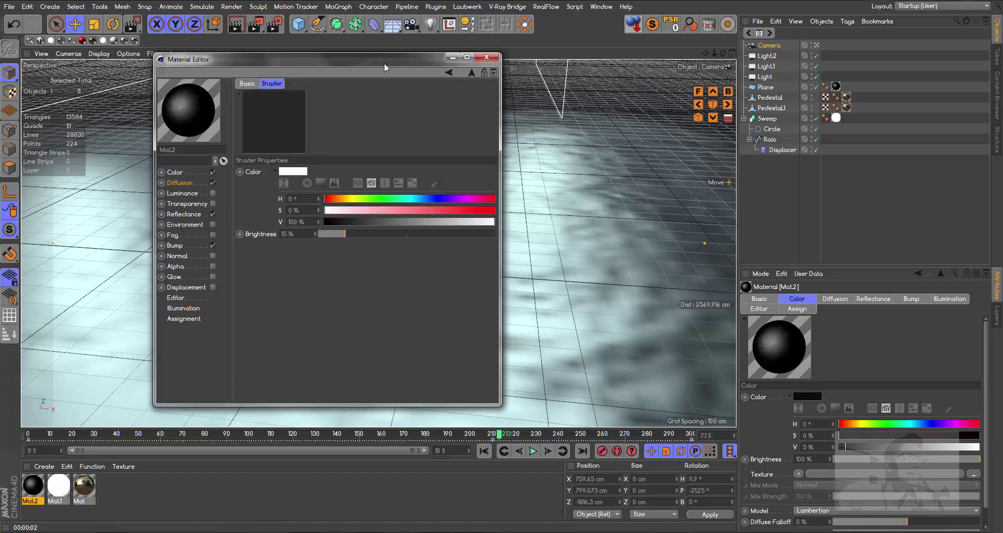
drag(384, 62, 464, 60)
drag(434, 232, 449, 233)
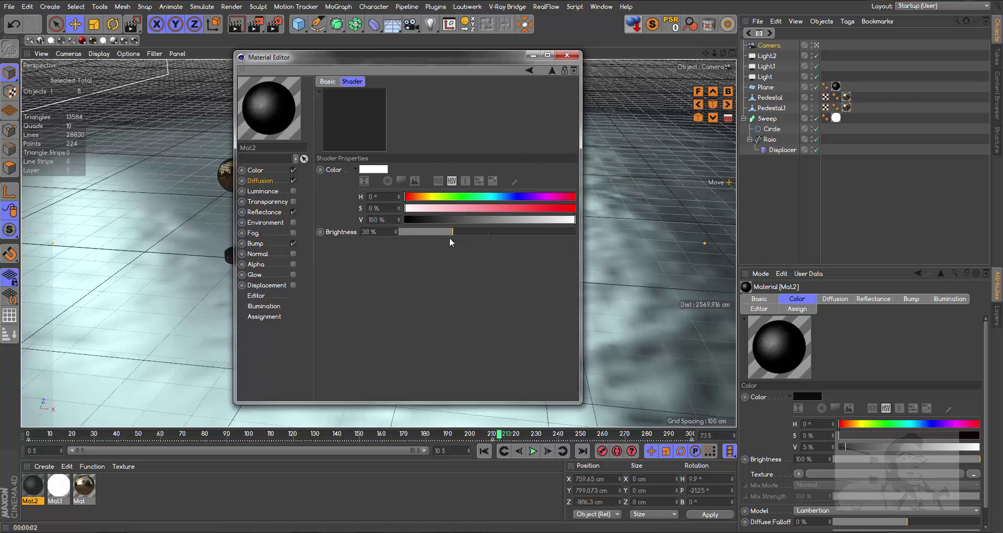
drag(391, 67, 522, 85)
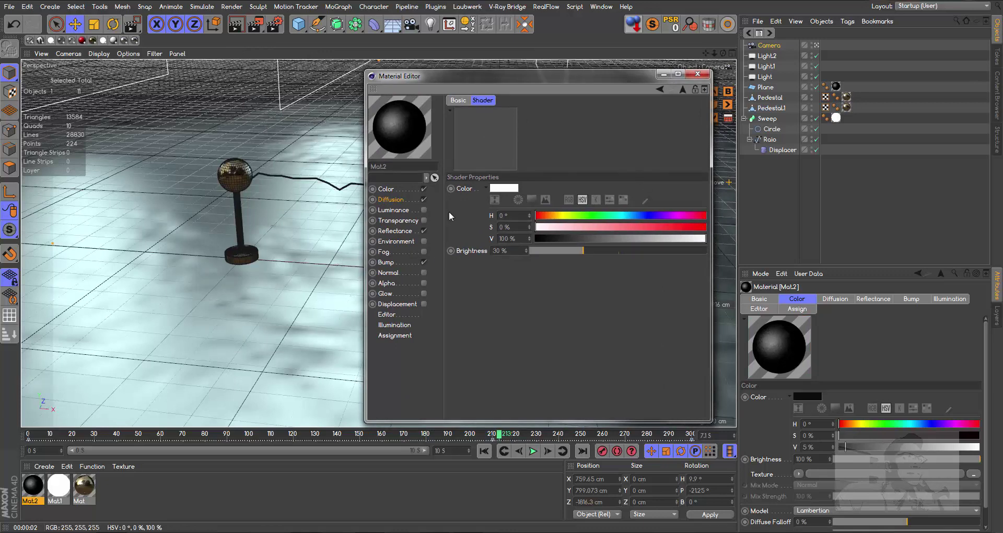
Step: Set the Seed of Mat.2's reflection roughness Noise to 668
click(395, 231)
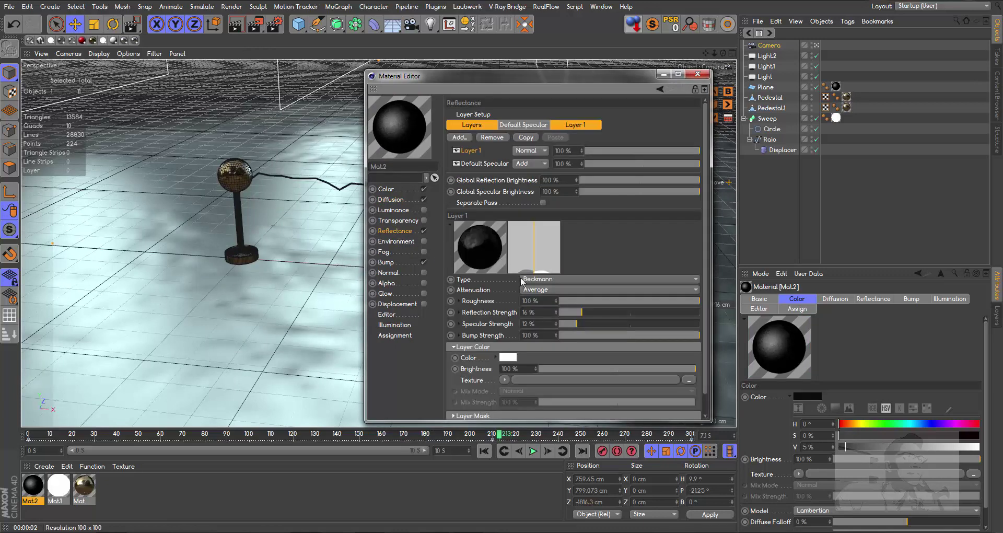
click(460, 302)
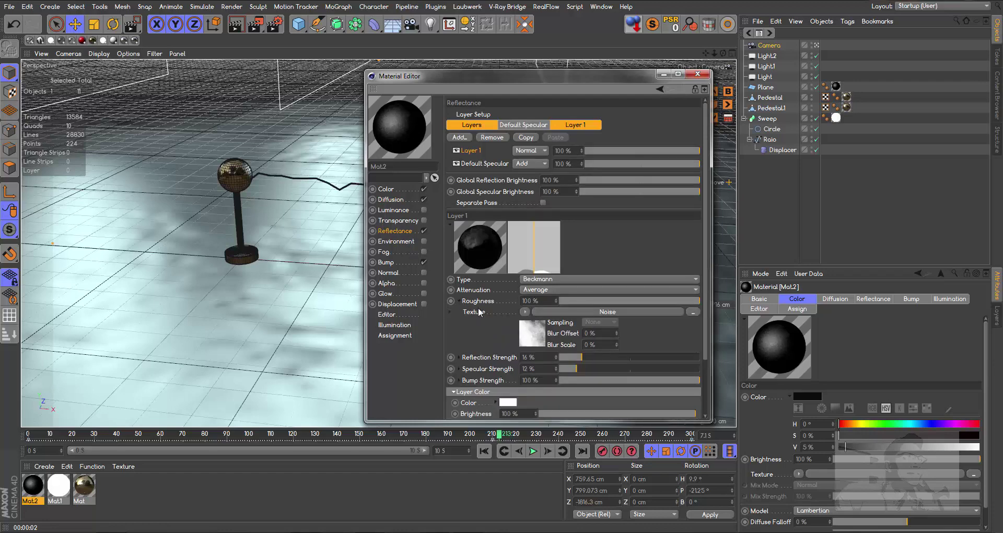
click(526, 337)
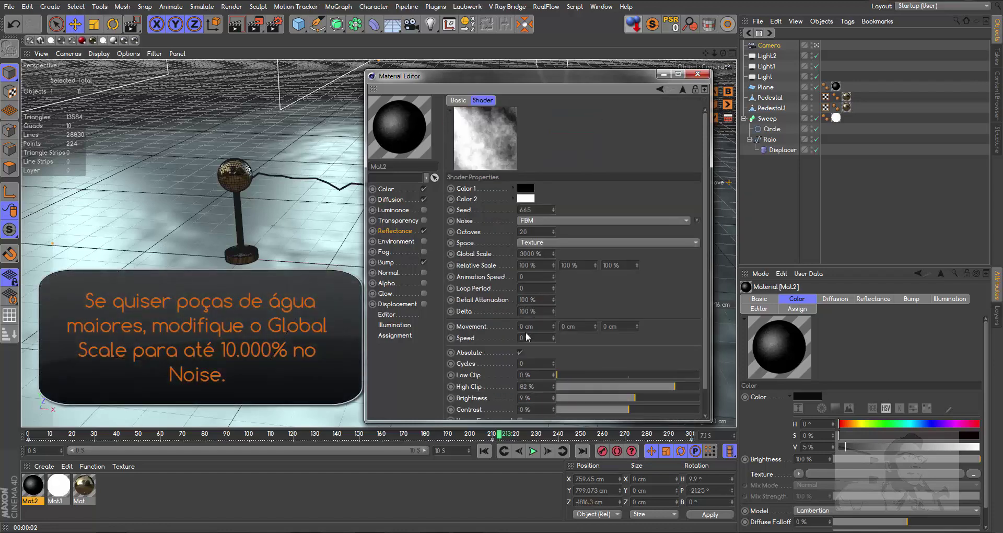
click(555, 208)
click(554, 208)
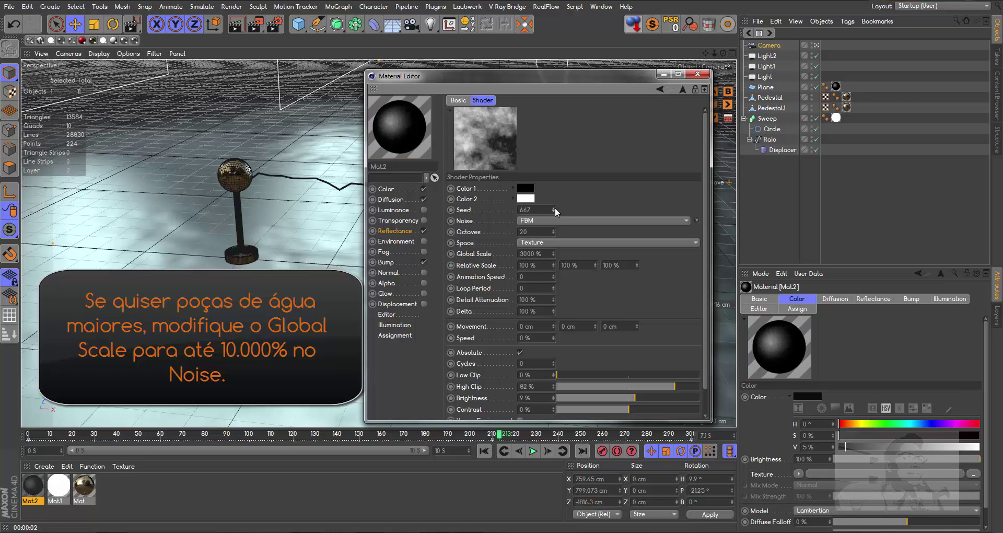
click(555, 208)
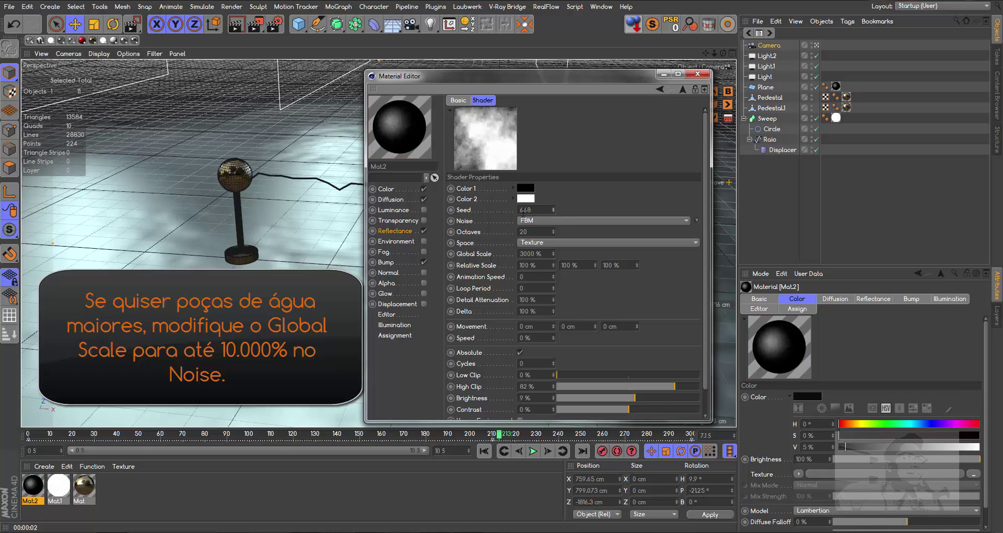
Step: Set the bump Noise Seed to 668 as well and close the Material Editor
click(385, 262)
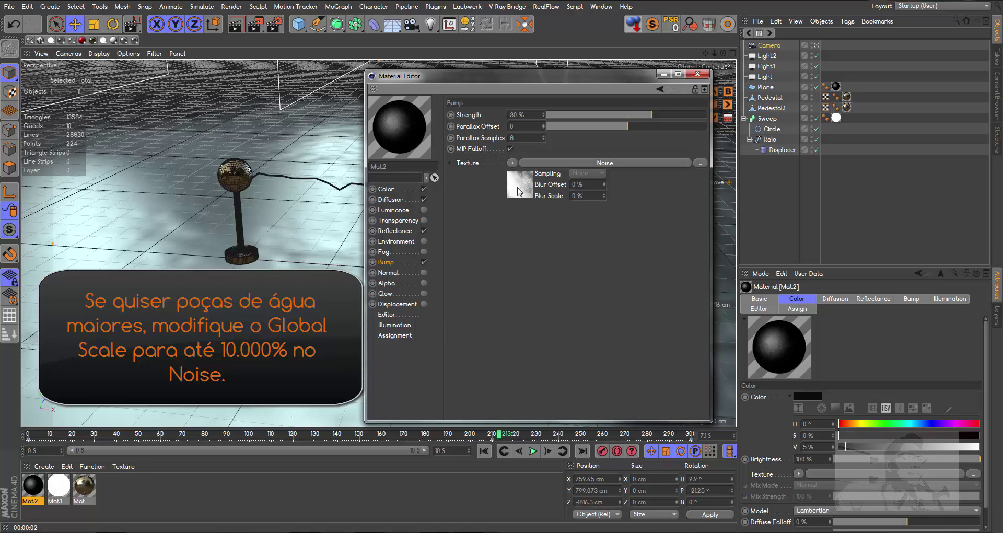
click(519, 191)
click(553, 209)
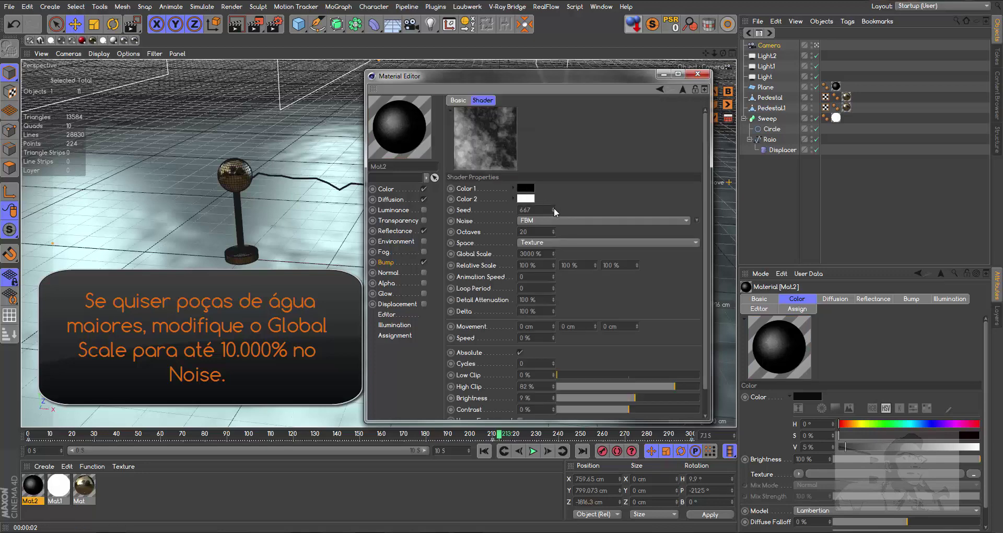
click(553, 209)
click(698, 74)
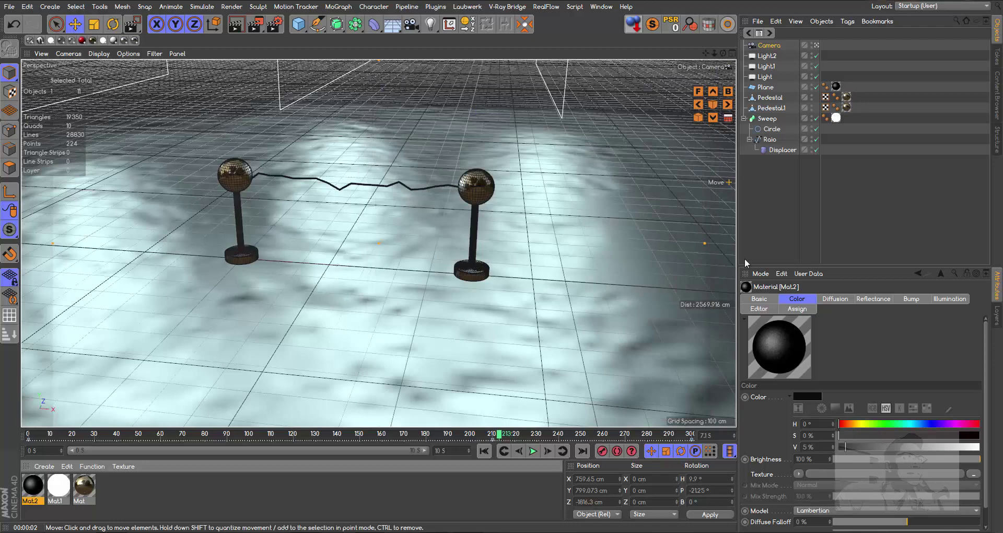
Step: Set Light, Light1 and Light2 to 150% intensity and check a Ctrl+R preview render
click(768, 56)
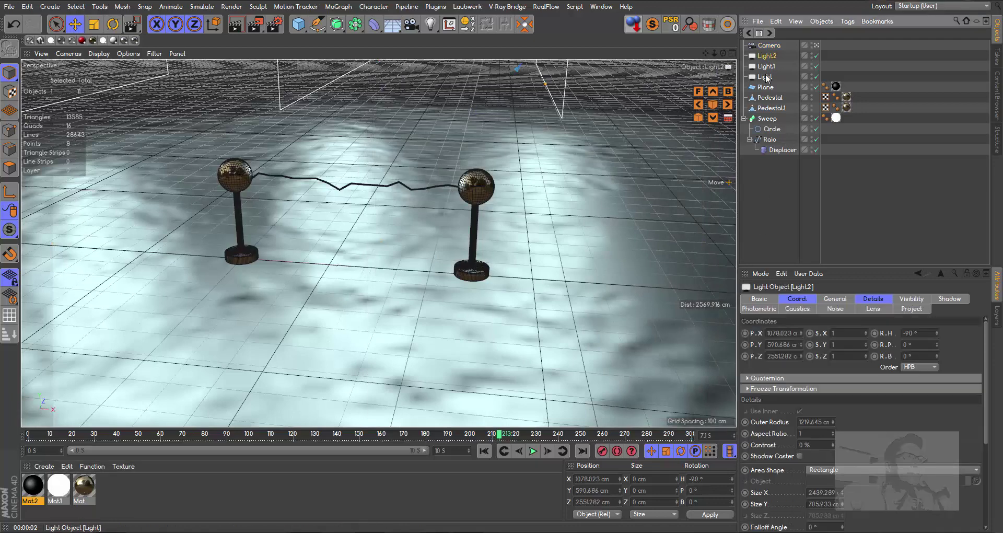
shift+click(764, 77)
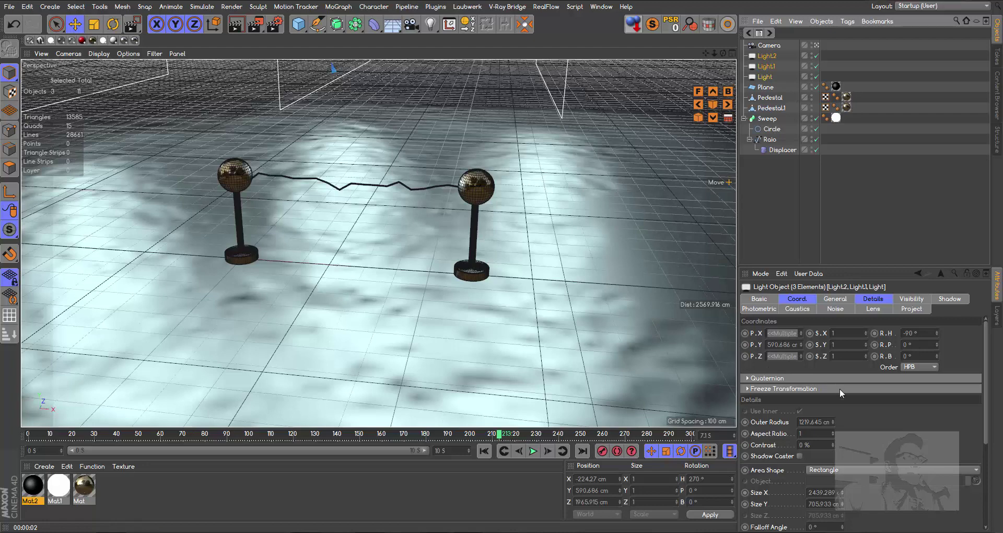
click(835, 300)
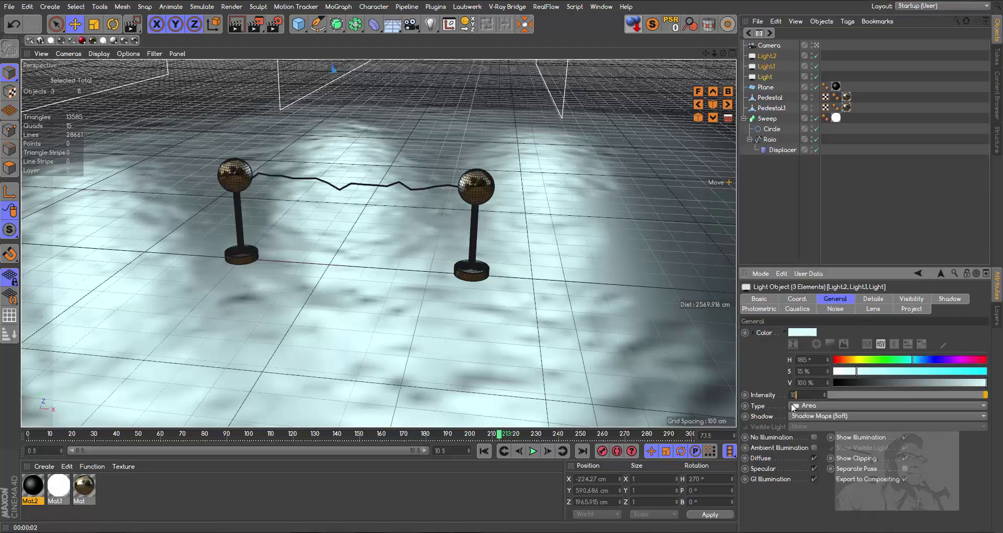
key(ctrl+r)
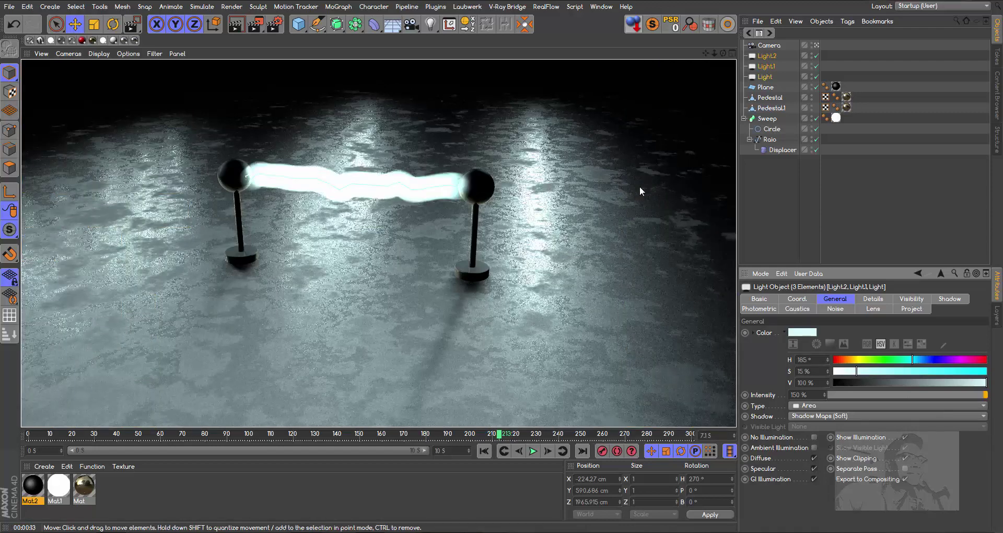
drag(722, 54, 722, 53)
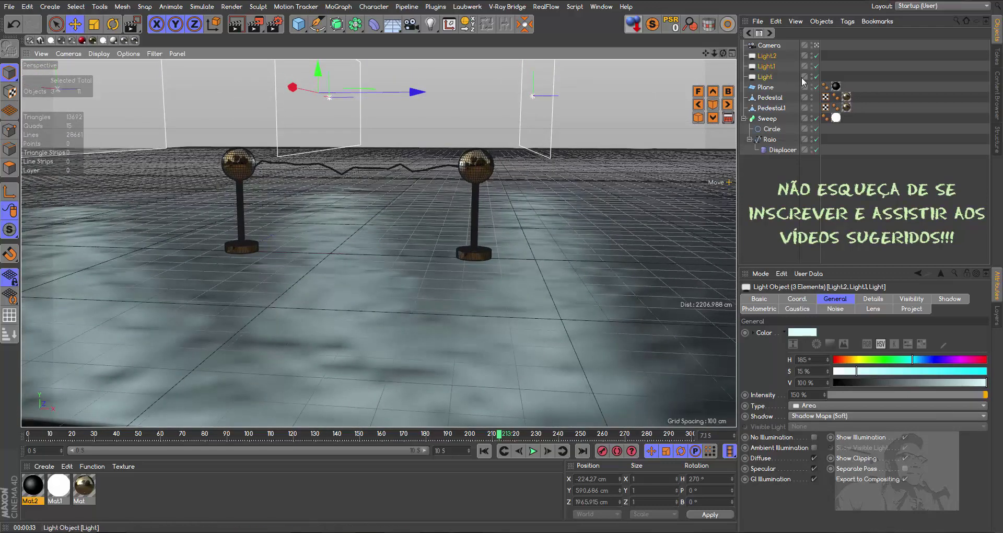
Step: Pull the view out over the whole floor and reposition the light named Light
click(816, 45)
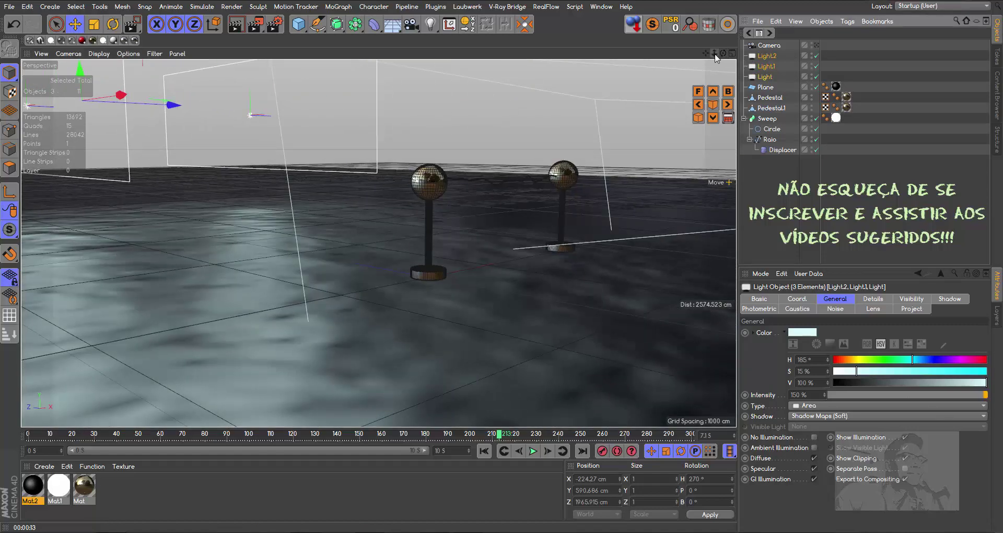
drag(715, 55, 494, 114)
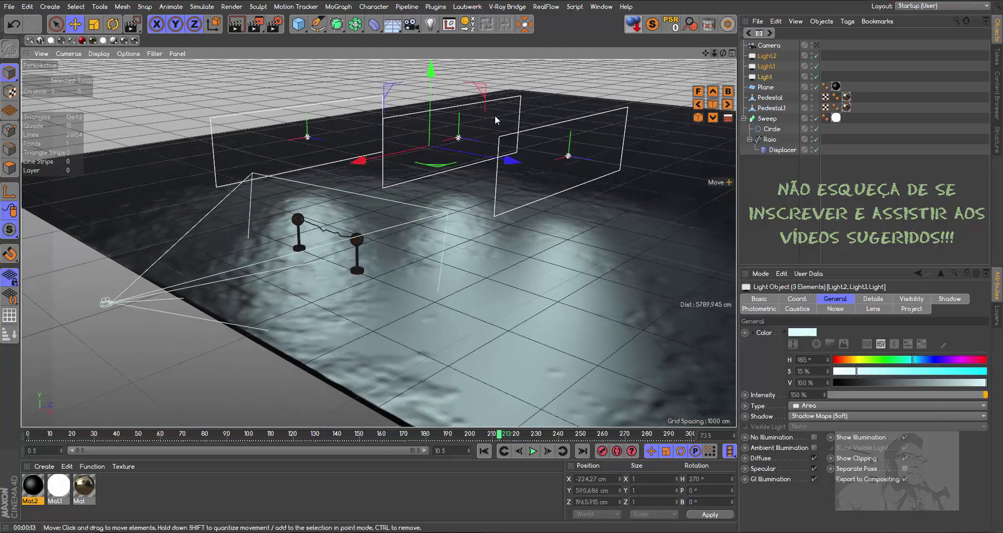
drag(722, 54, 704, 58)
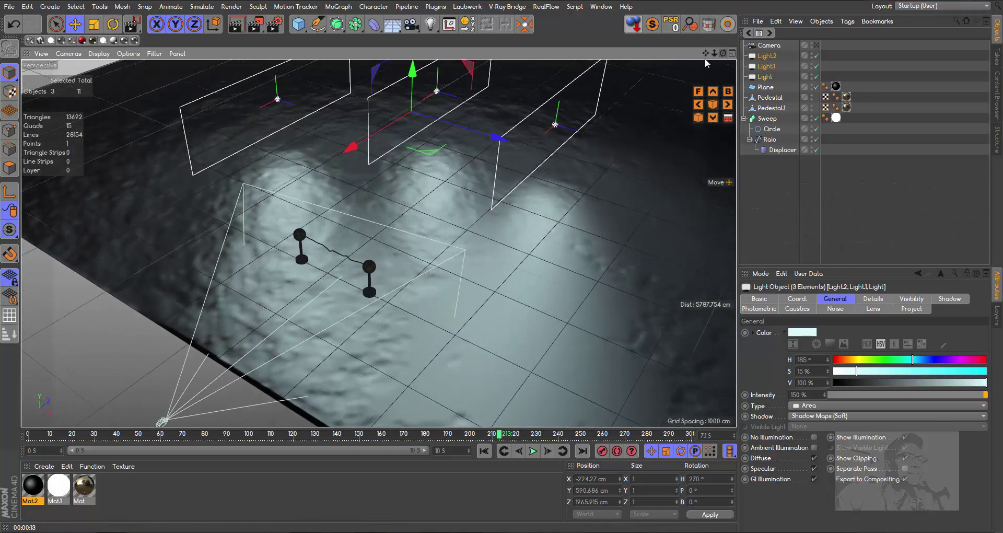
click(765, 76)
mouse_move(363, 135)
mouse_down()
mouse_move(391, 145)
mouse_move(320, 132)
mouse_move(165, 168)
mouse_up()
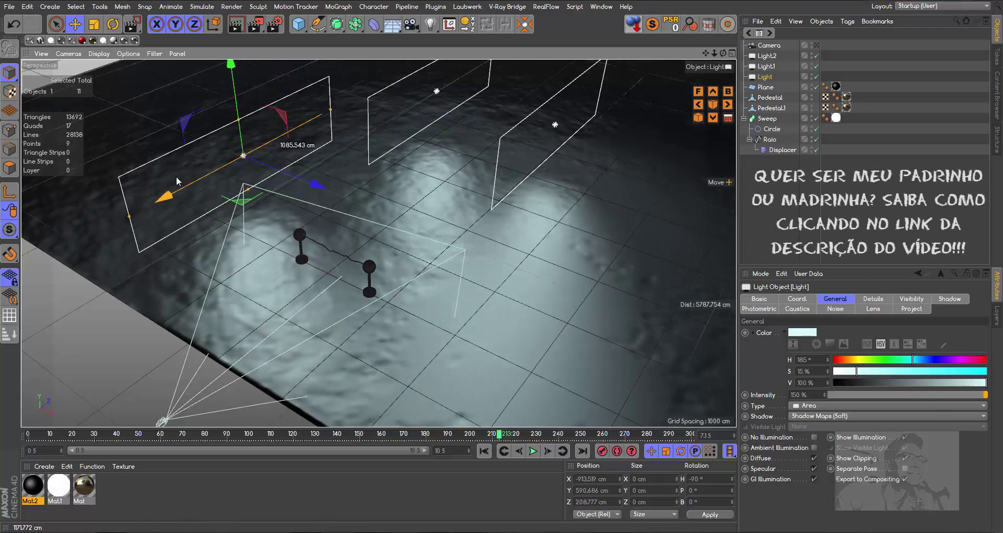
drag(165, 169, 188, 175)
drag(292, 180, 406, 105)
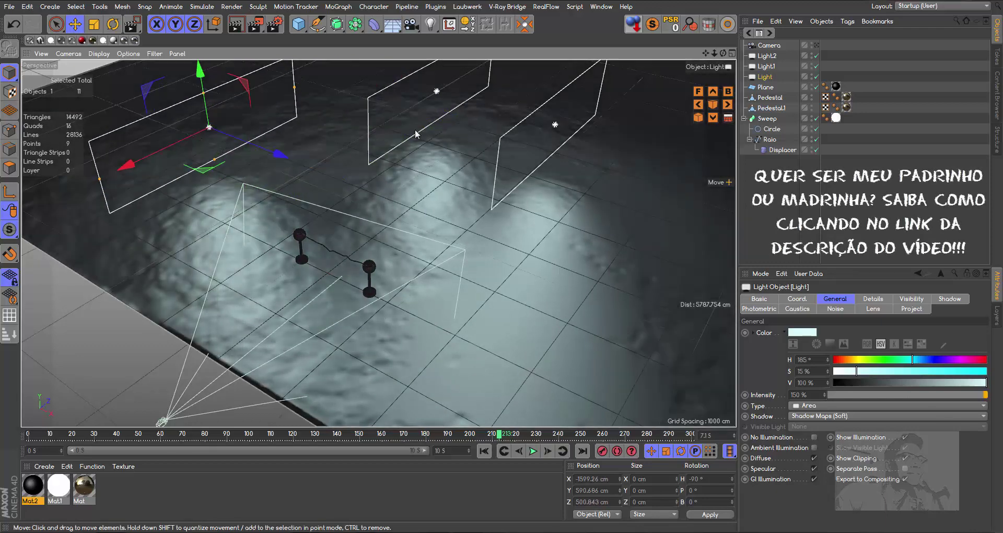
Step: Move Light1 to Z 3285.62 cm and Light2 to X 483.729 cm, then return to the scene camera
click(436, 91)
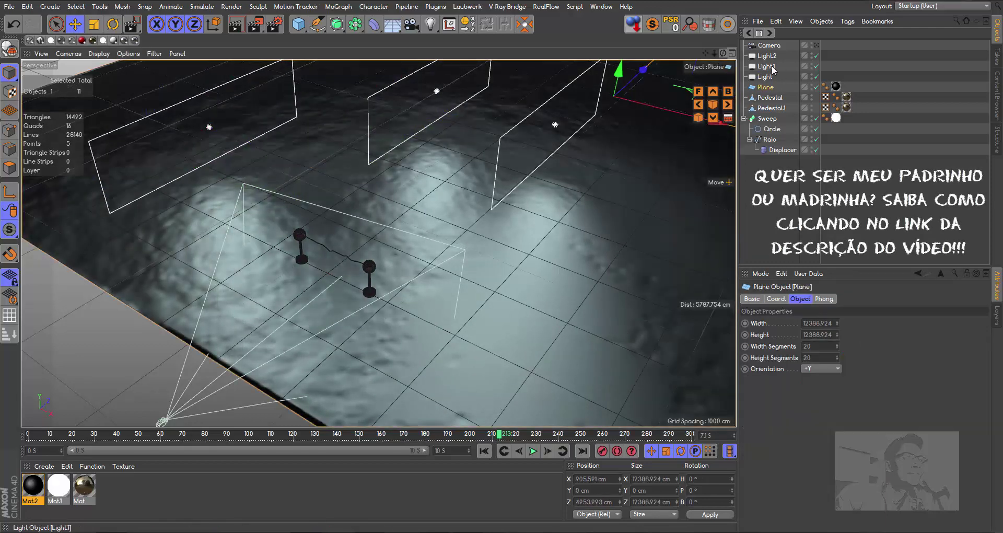
drag(536, 119, 481, 105)
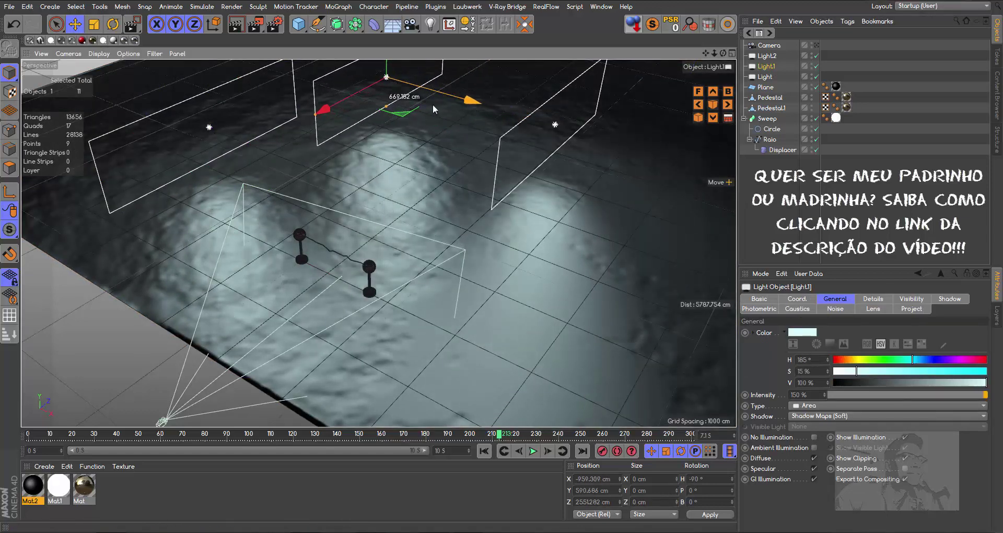
drag(326, 111, 364, 89)
click(767, 56)
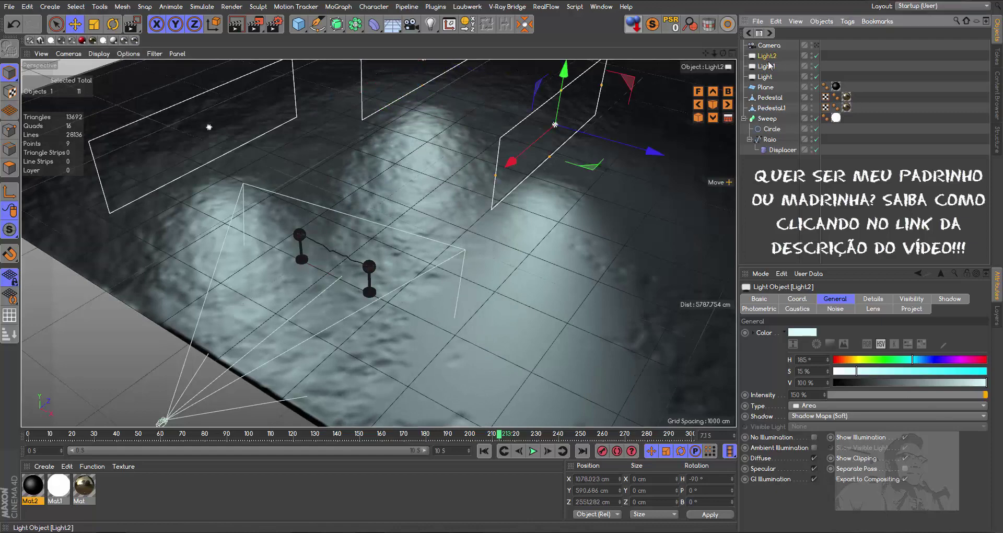
drag(646, 141, 601, 131)
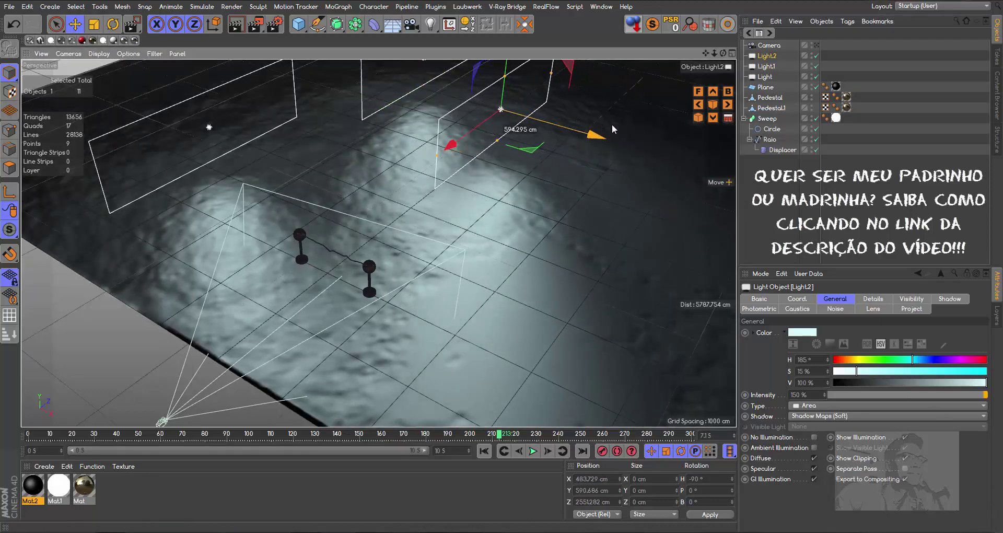
click(816, 45)
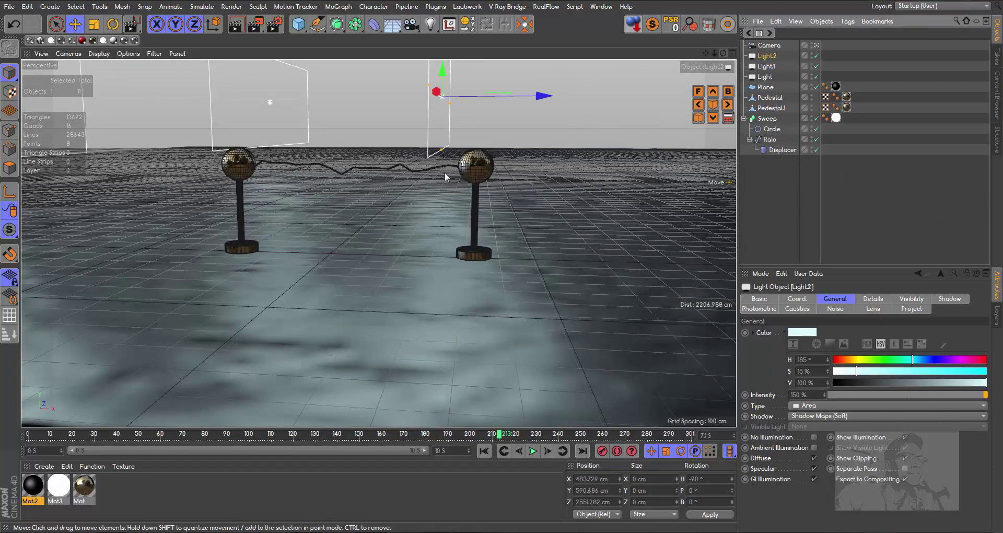
Step: Render a viewport preview of the relit scene, then play the animation past frame 240
click(236, 24)
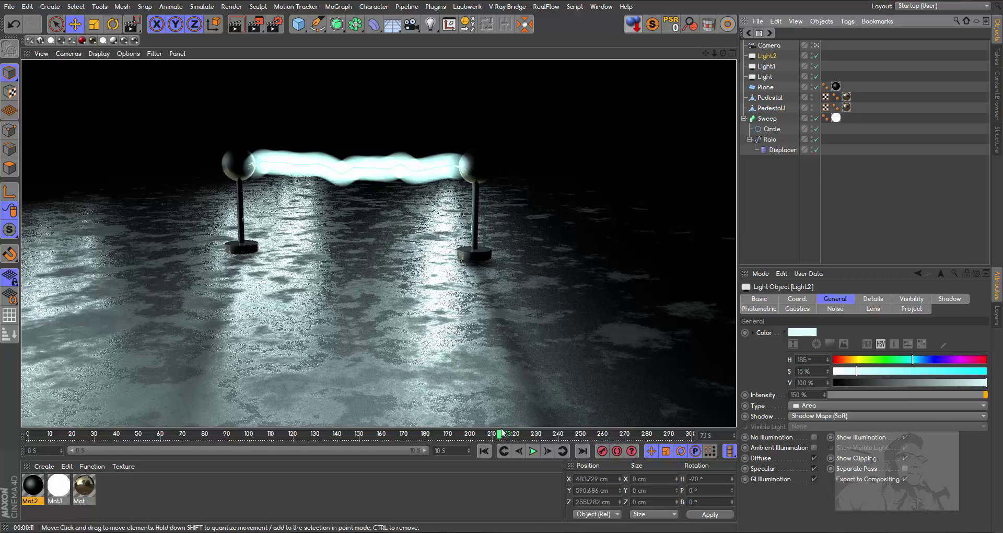
click(533, 450)
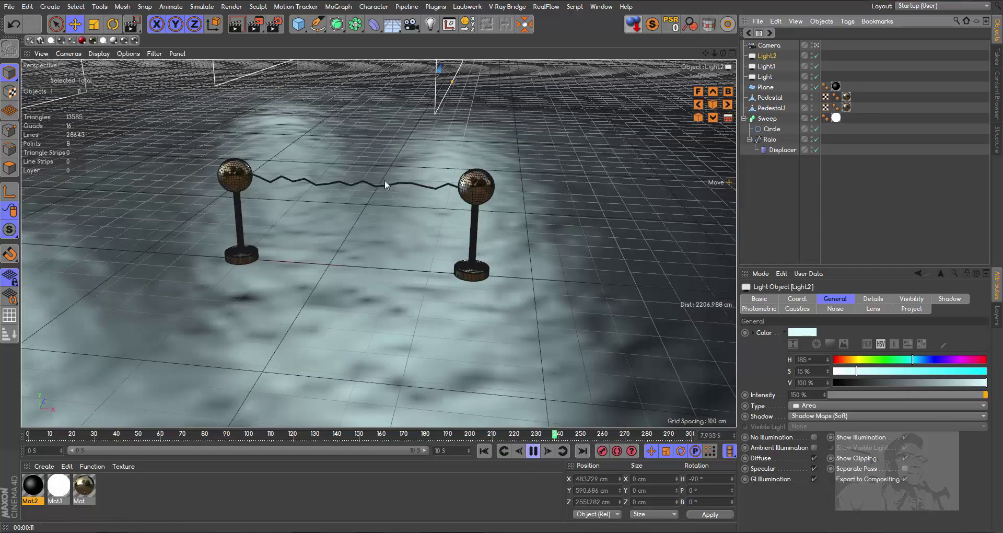